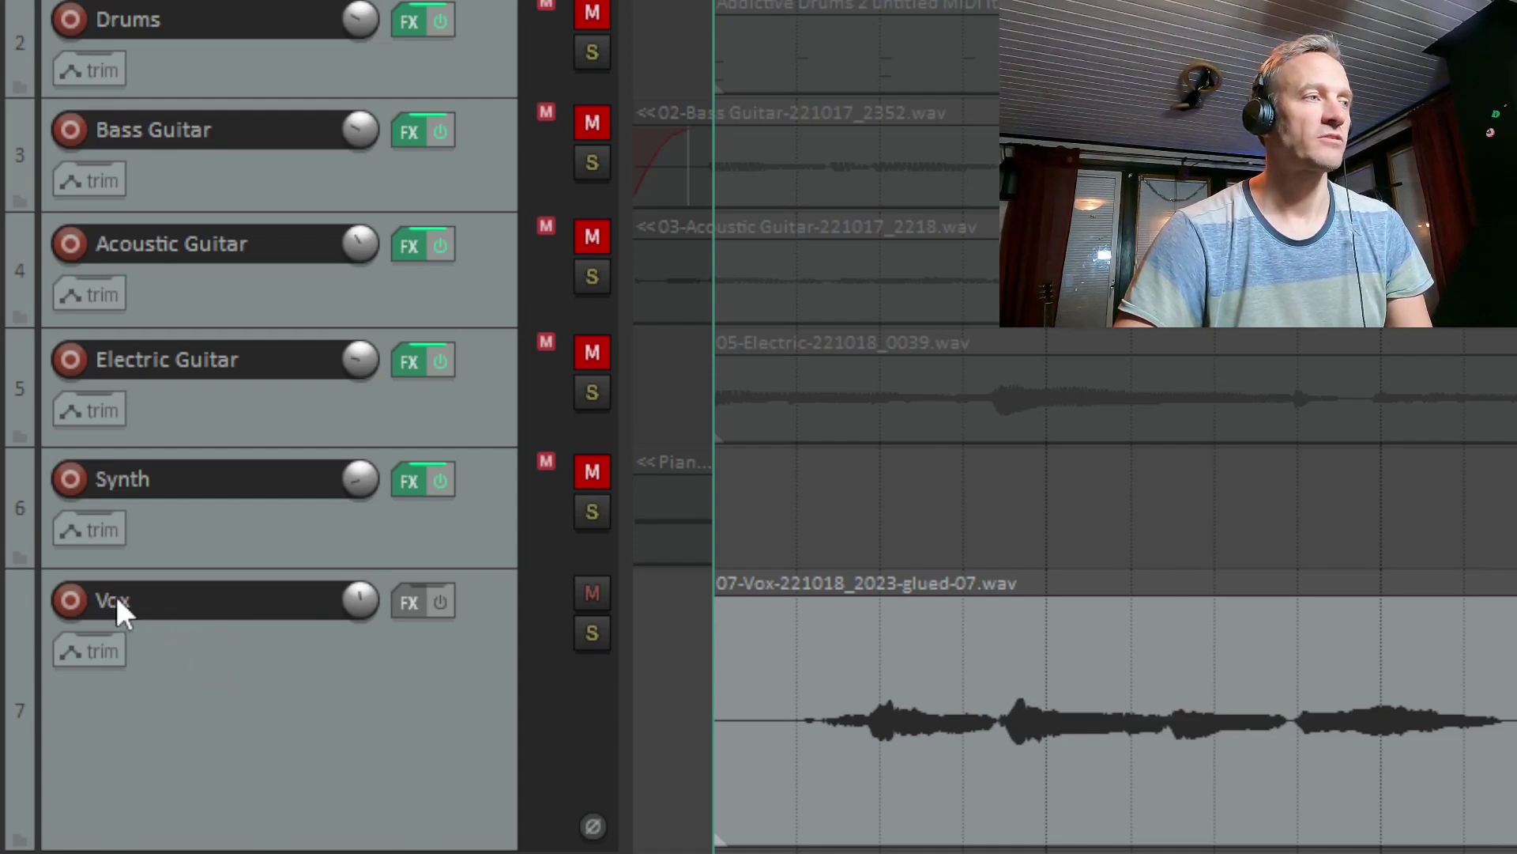
- Add a new track below the Vox track and name it Vox Reverb
scroll(278, 707, down, 2)
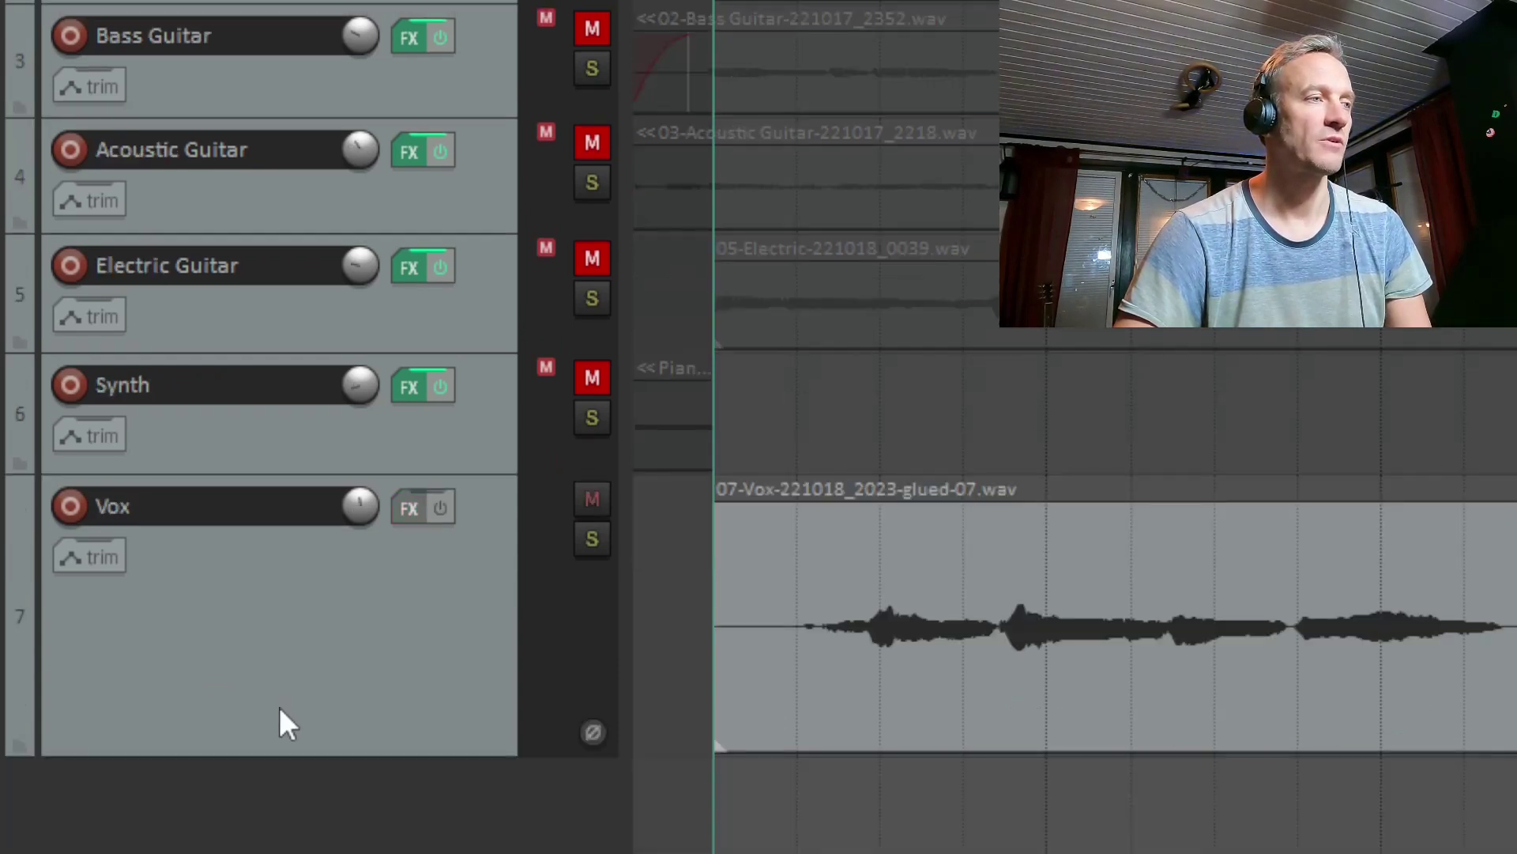
double_click(267, 803)
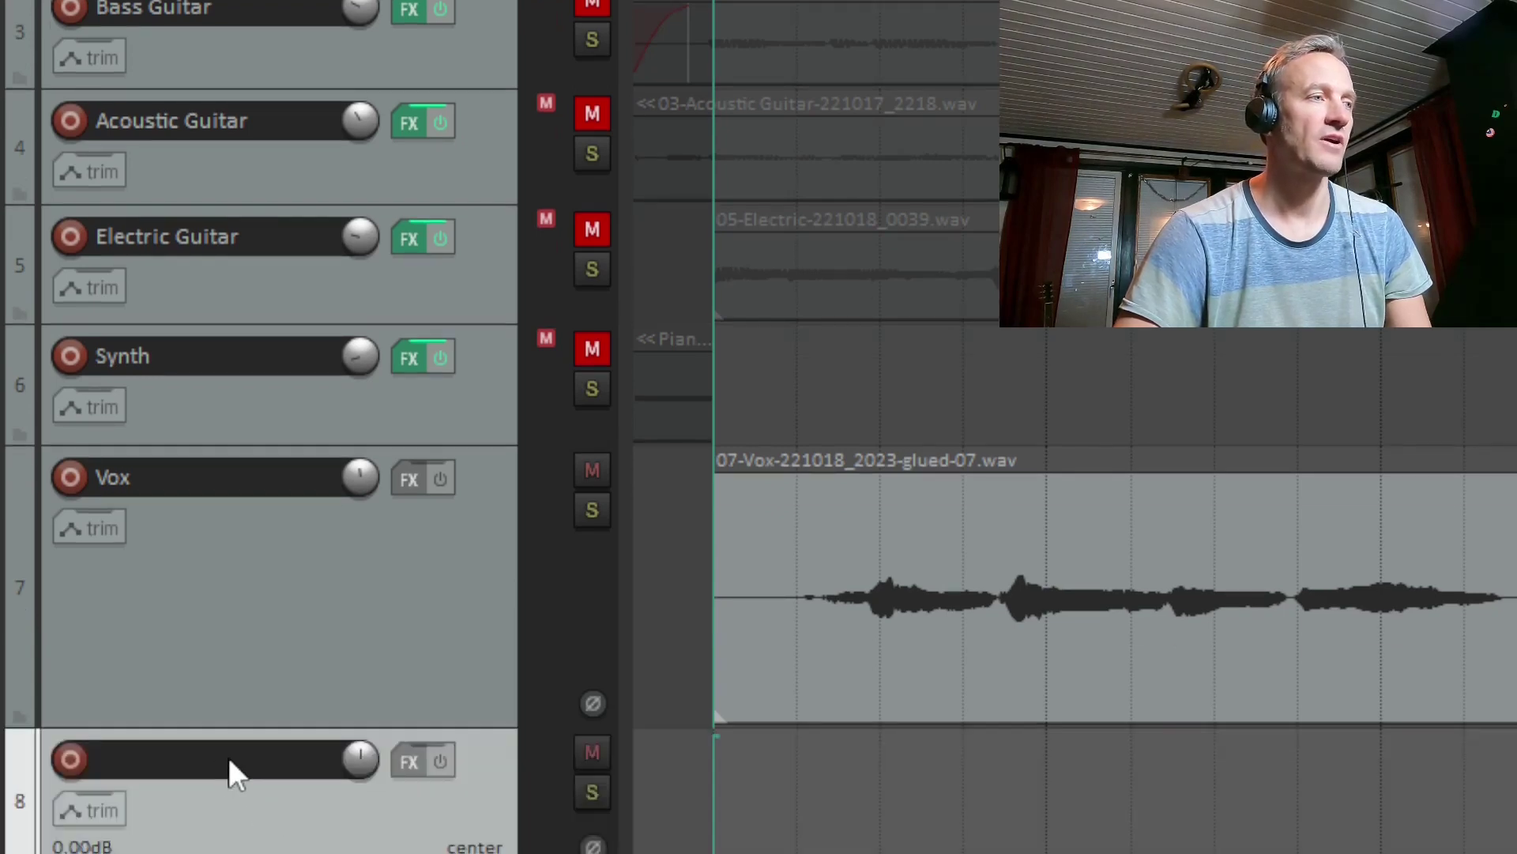
double_click(182, 759)
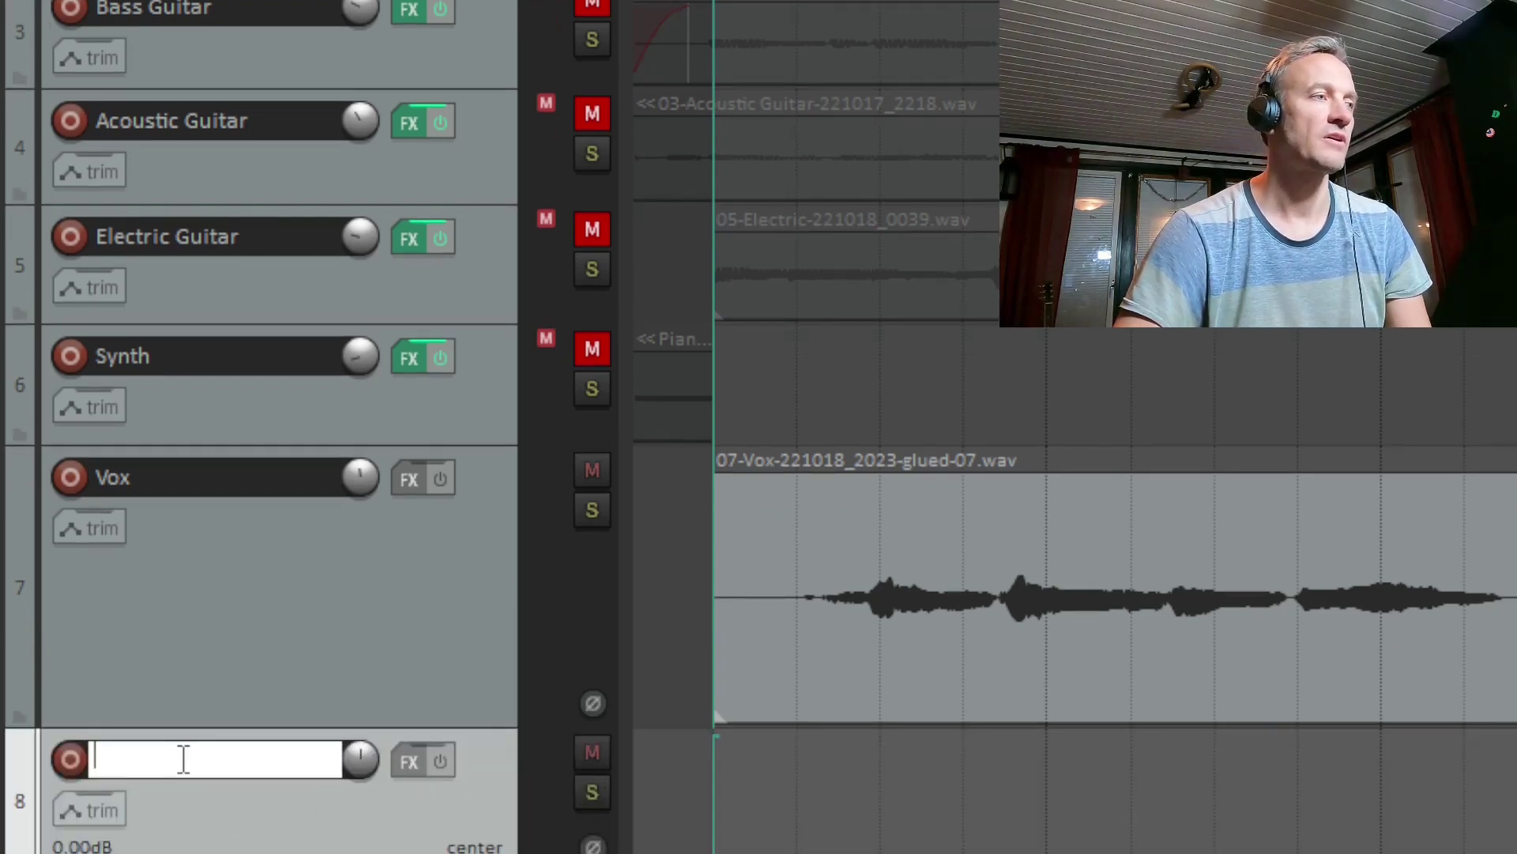
text(Vox)
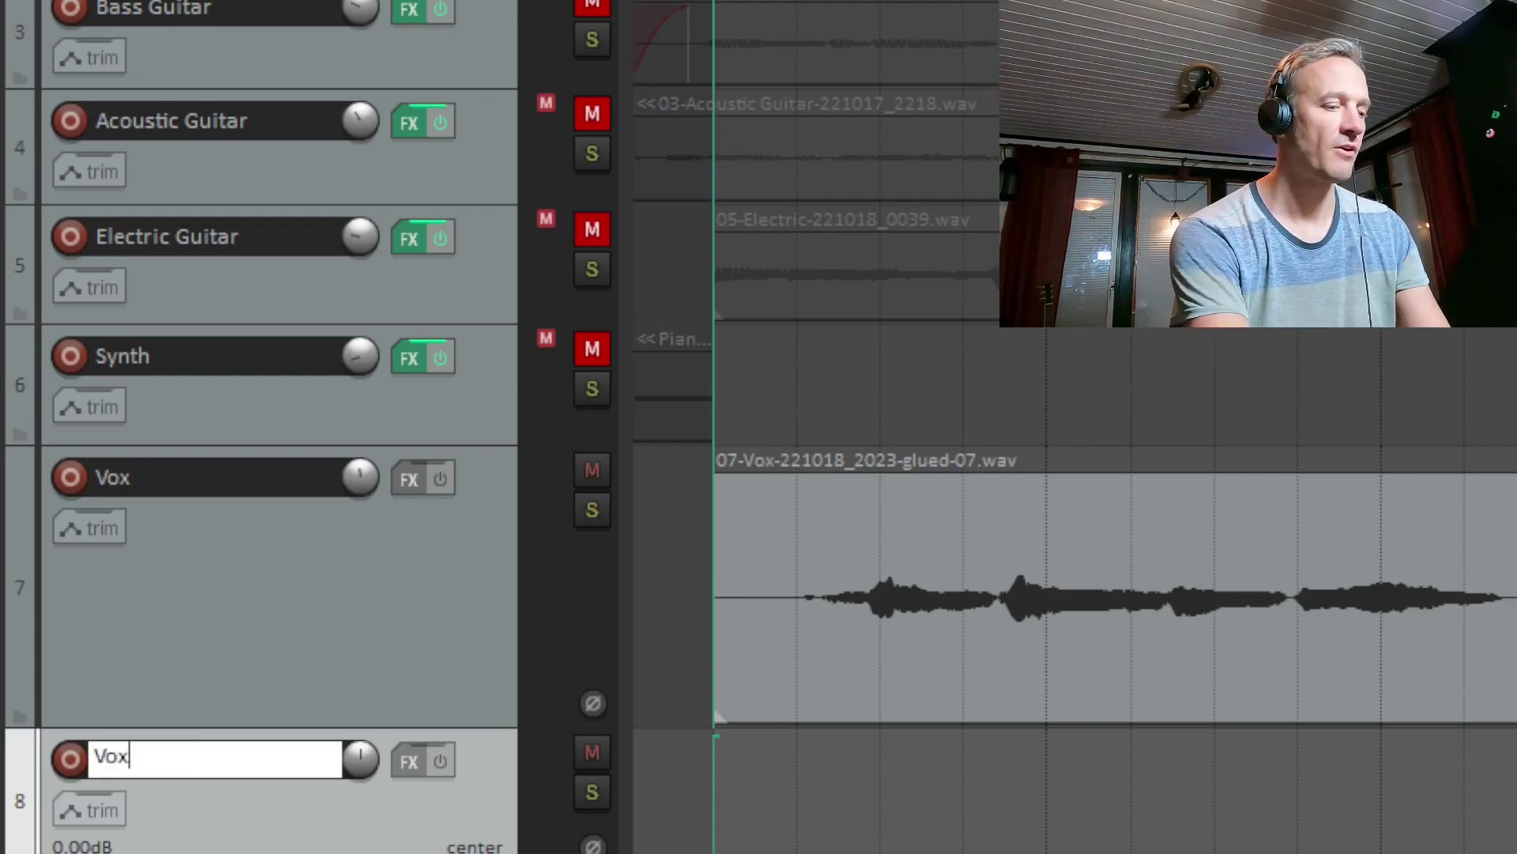
text( Reverb)
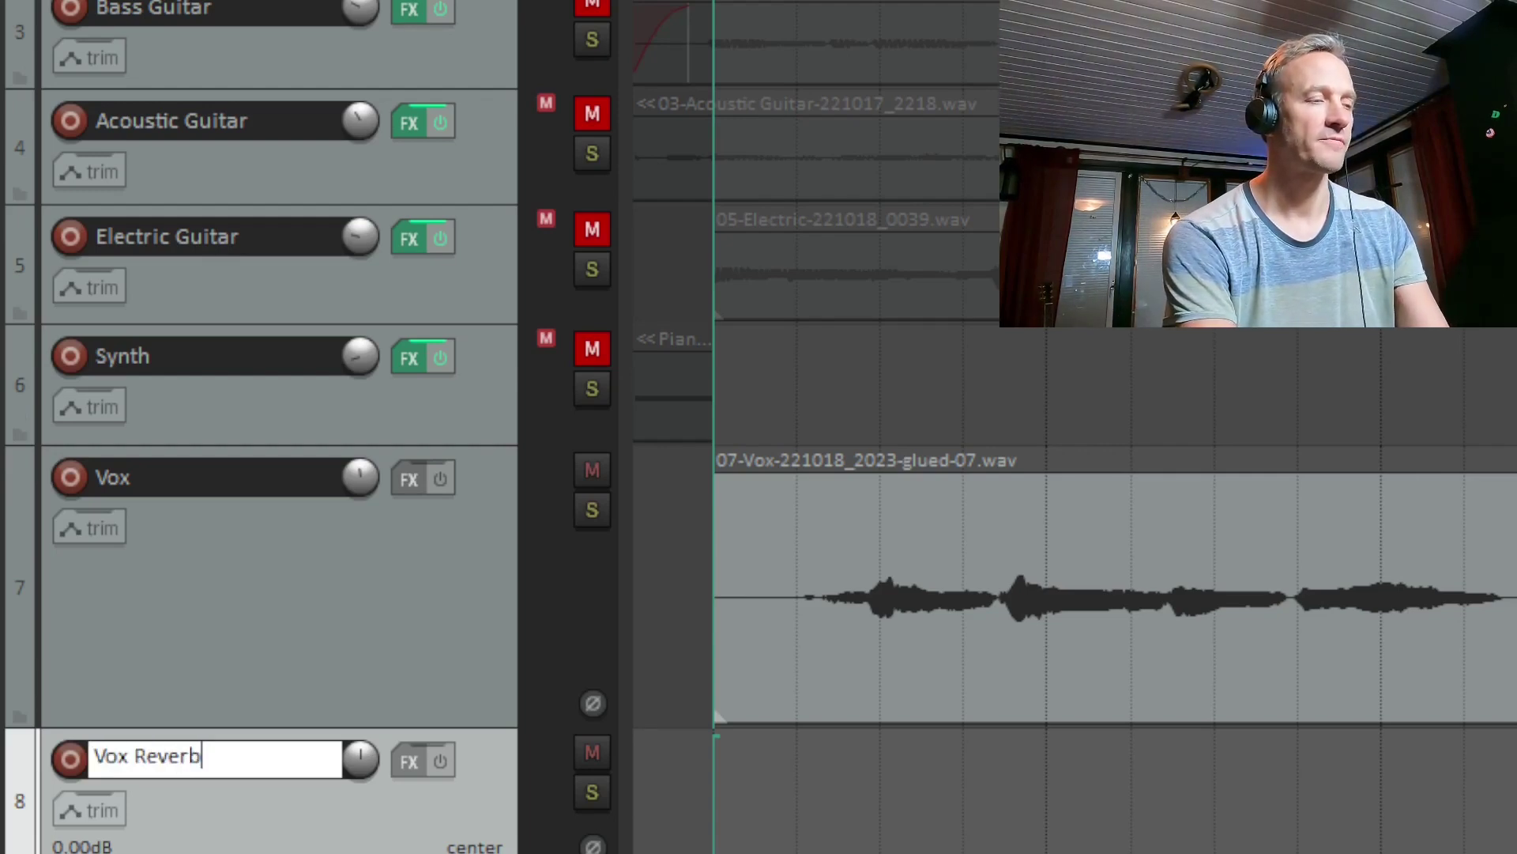
key(Return)
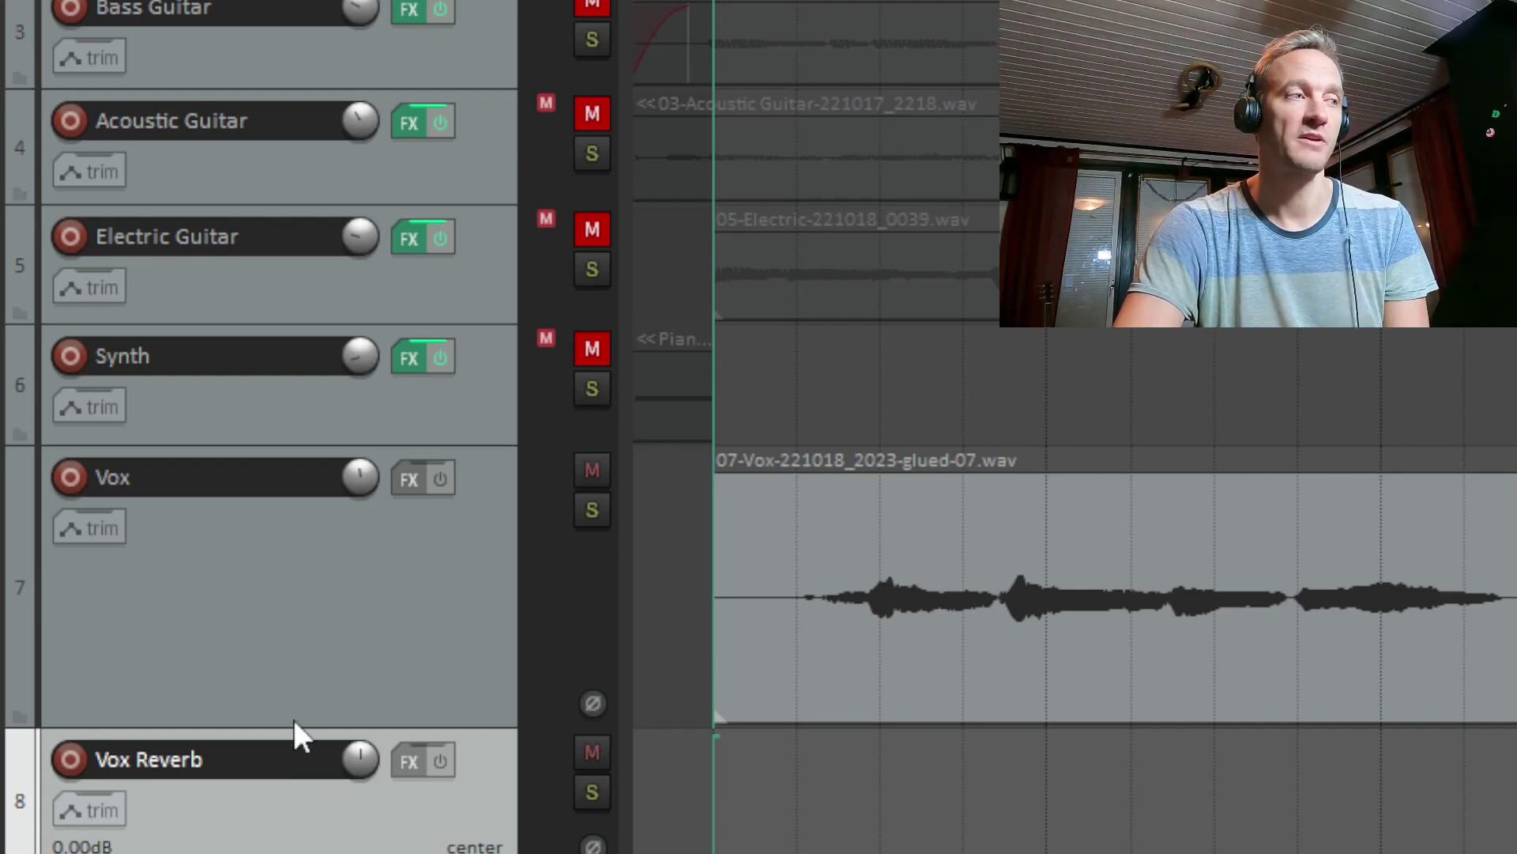
- Add another track below Vox Reverb and name it Vox Bus
scroll(237, 644, down, 2)
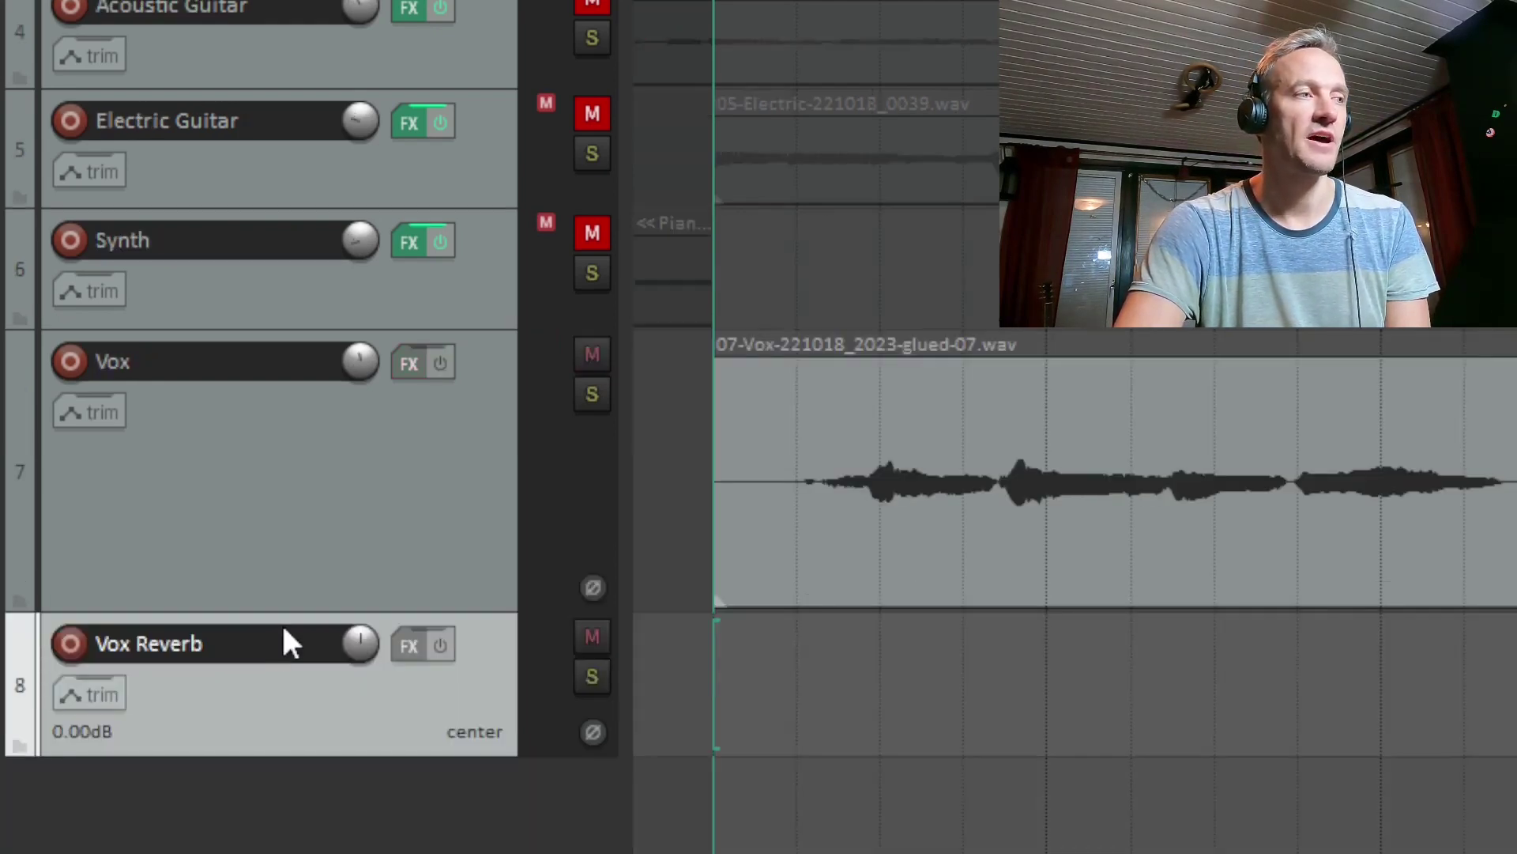
double_click(242, 790)
double_click(212, 757)
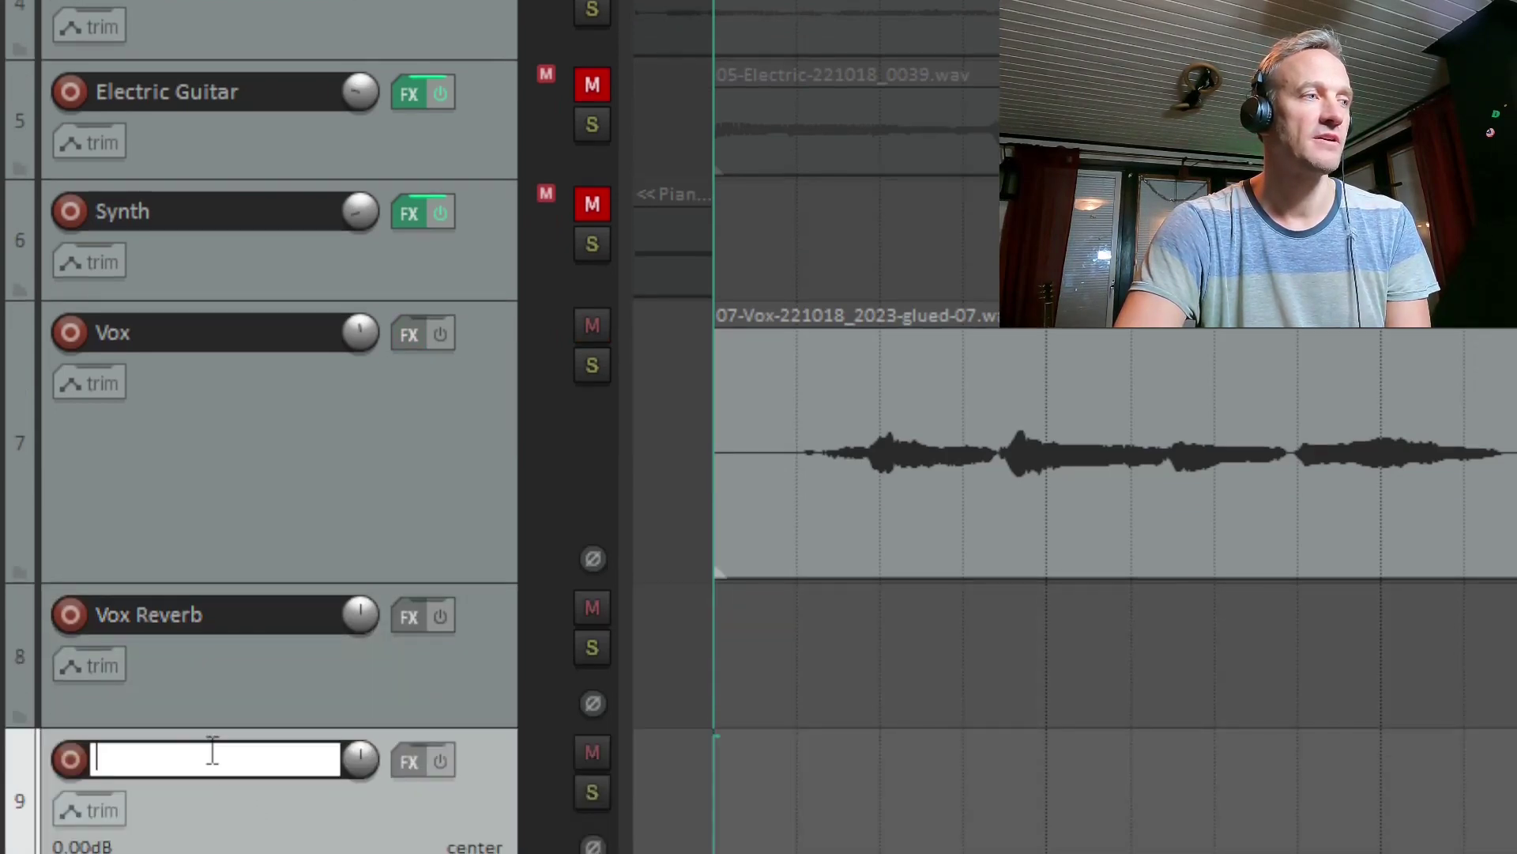
text(Vox )
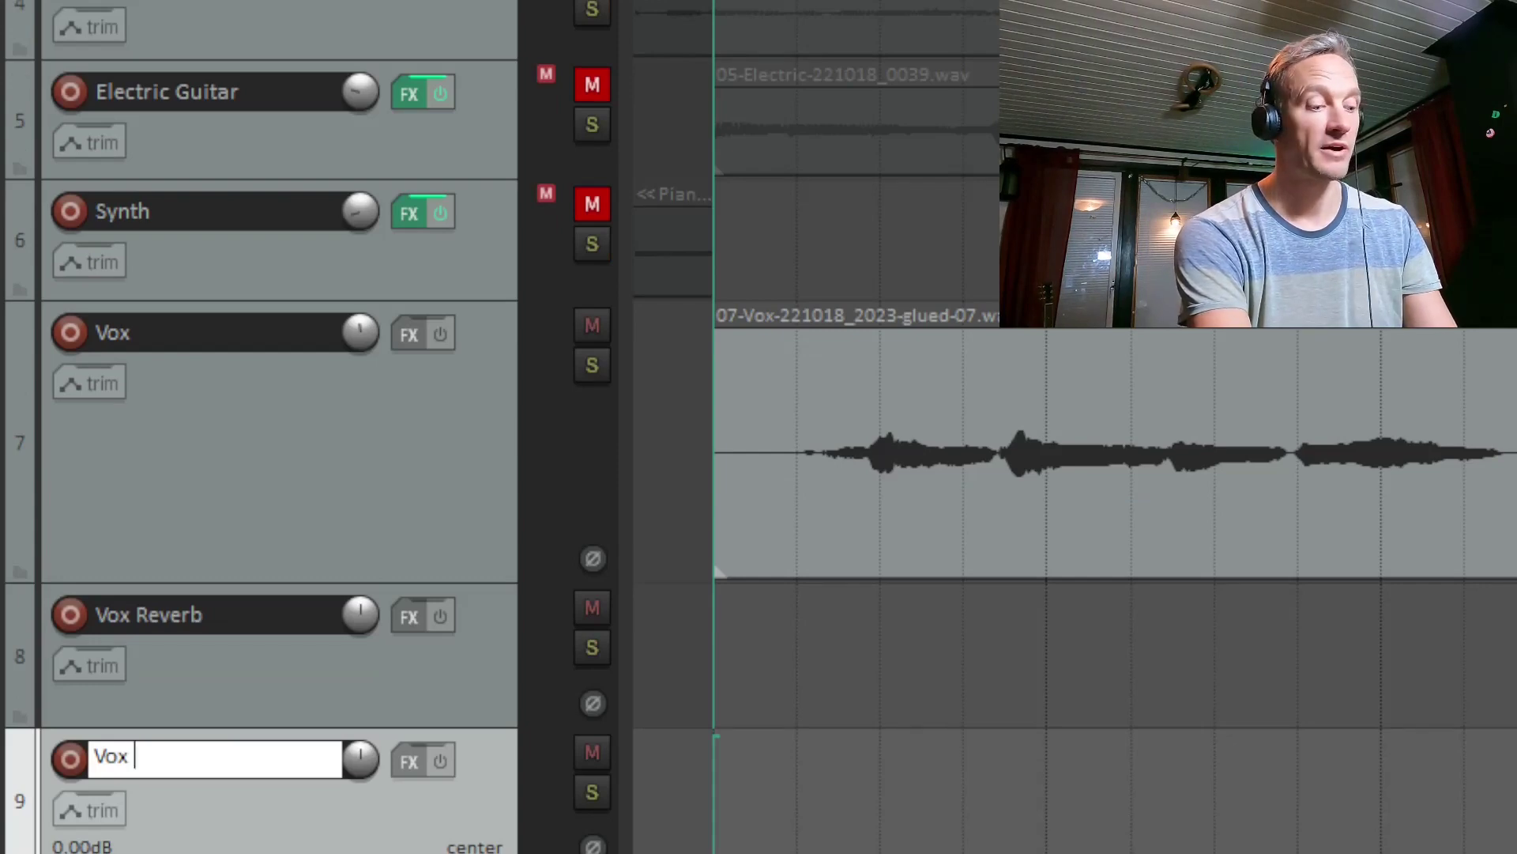
text(Bus)
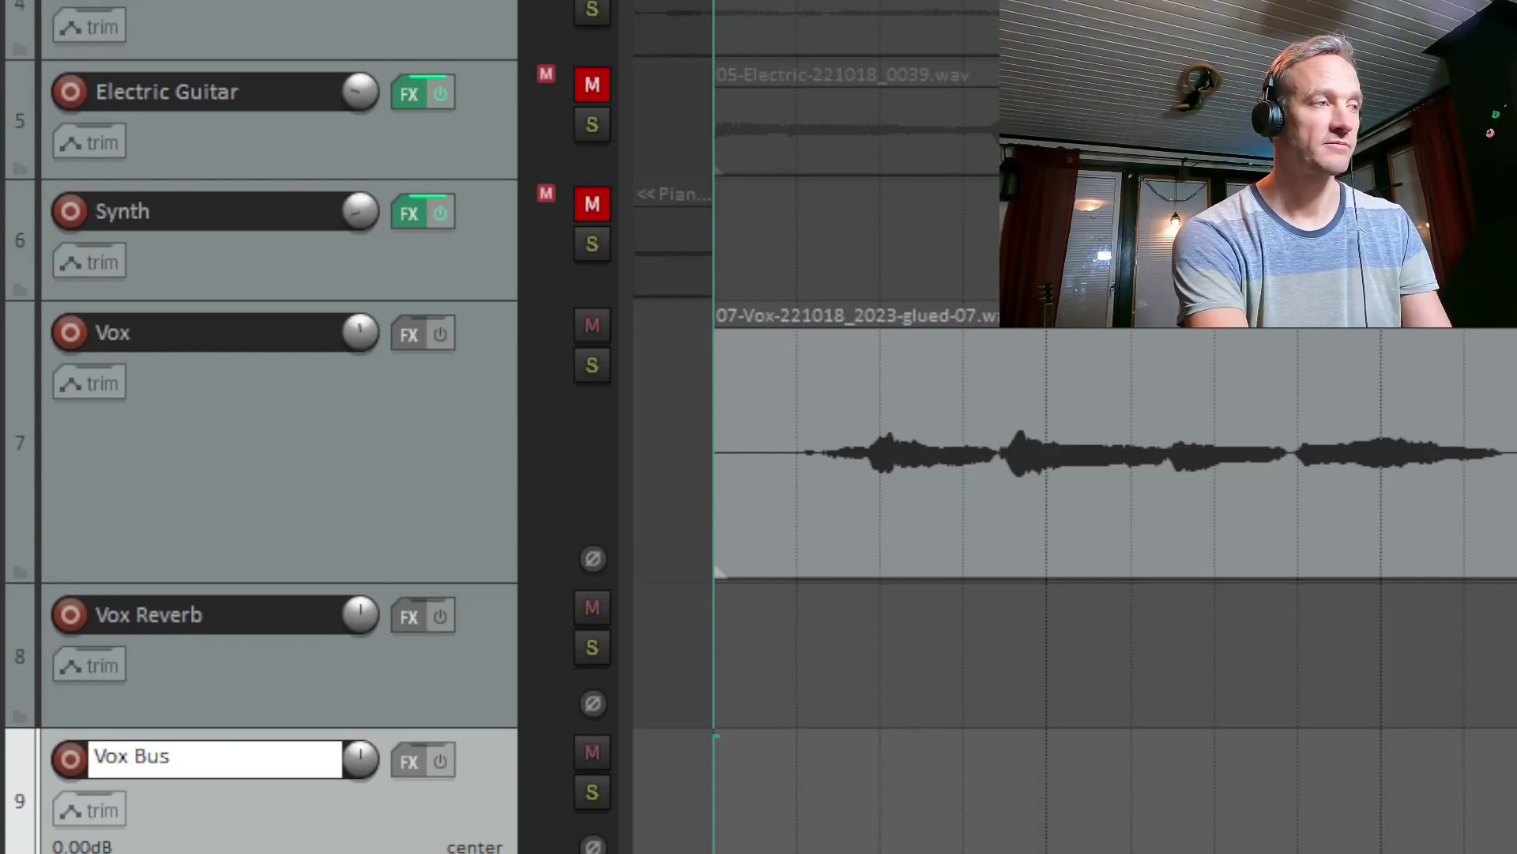
key(Return)
click(17, 106)
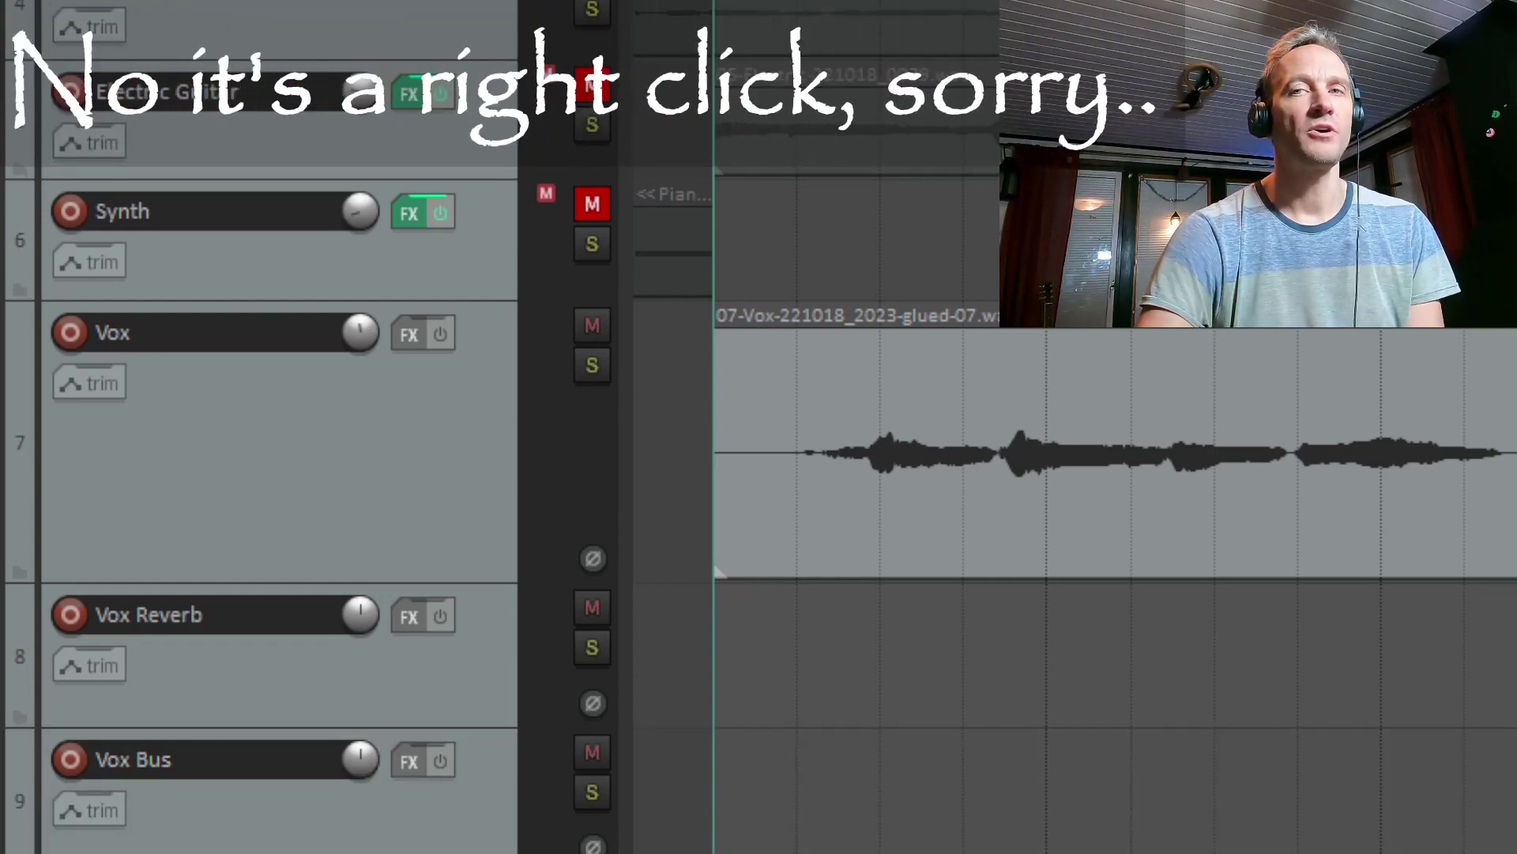
- In the Vox track's routing, turn off the master send and add sends to Vox Bus and Vox Reverb
right_click(358, 325)
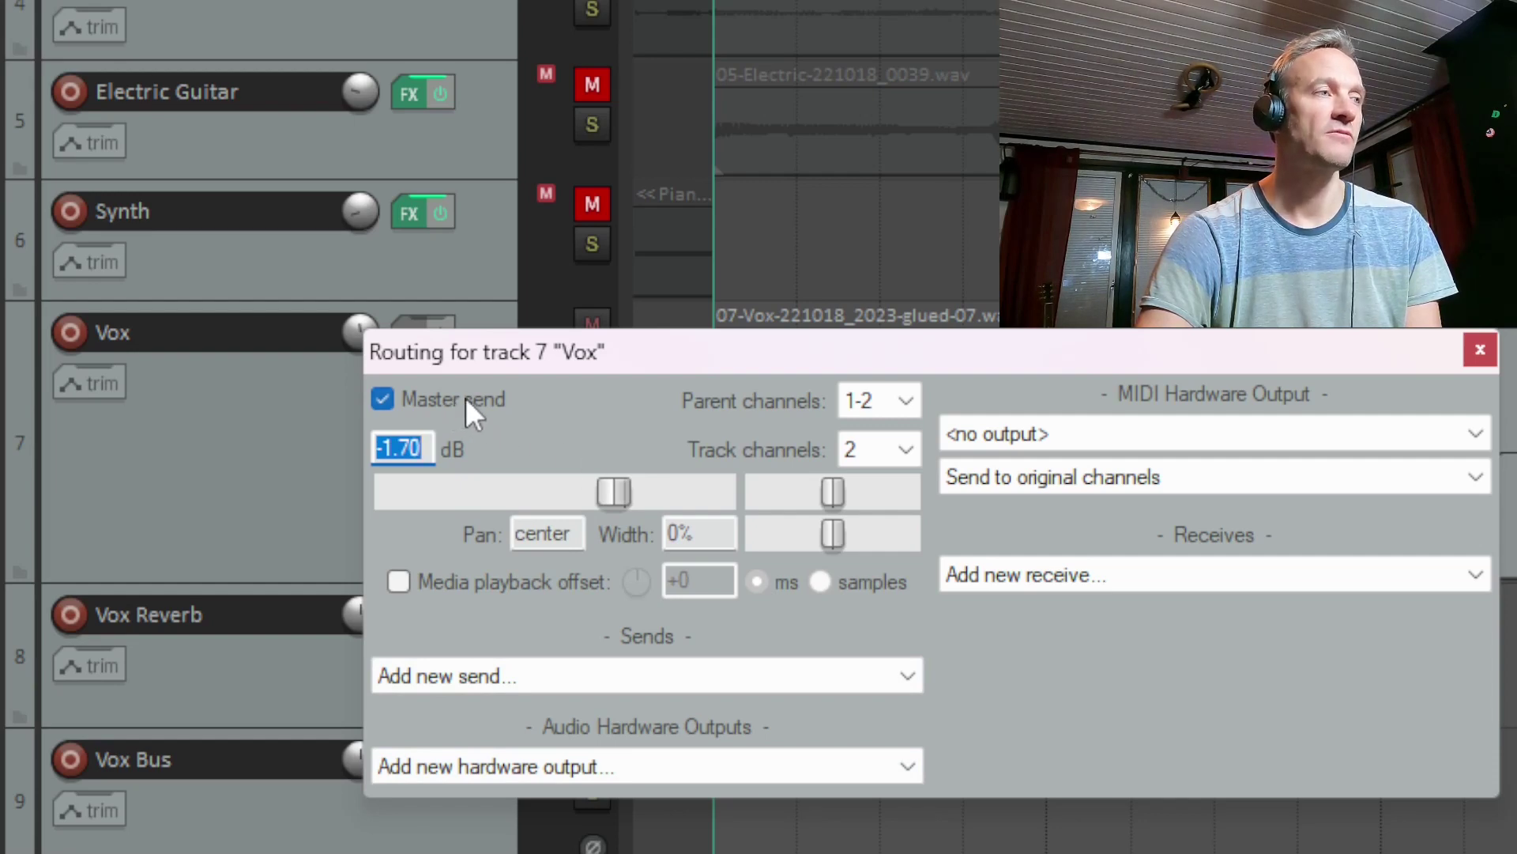
click(384, 398)
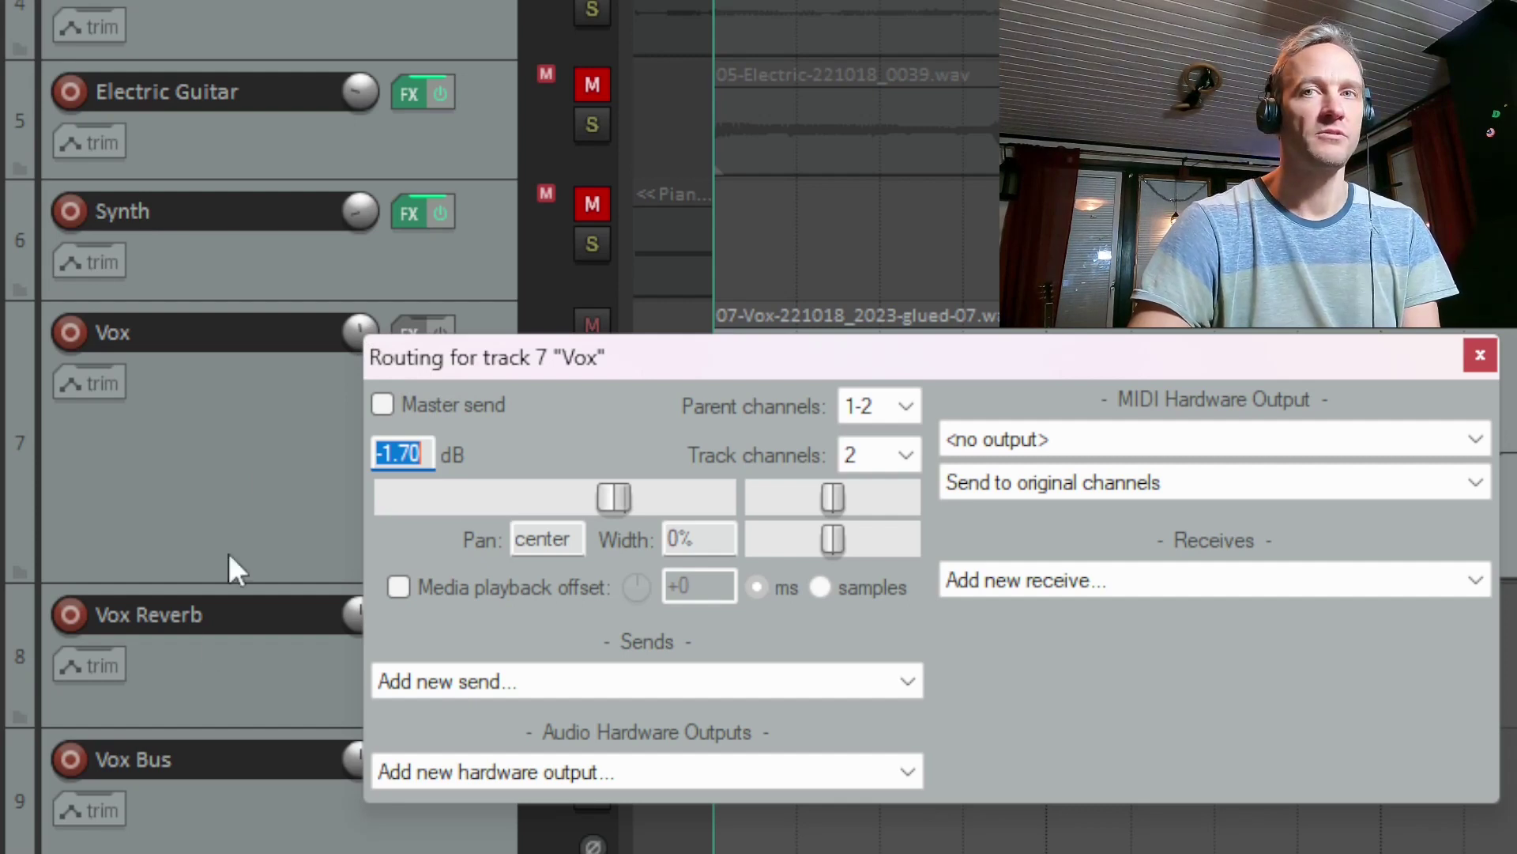
drag(518, 367, 525, 1)
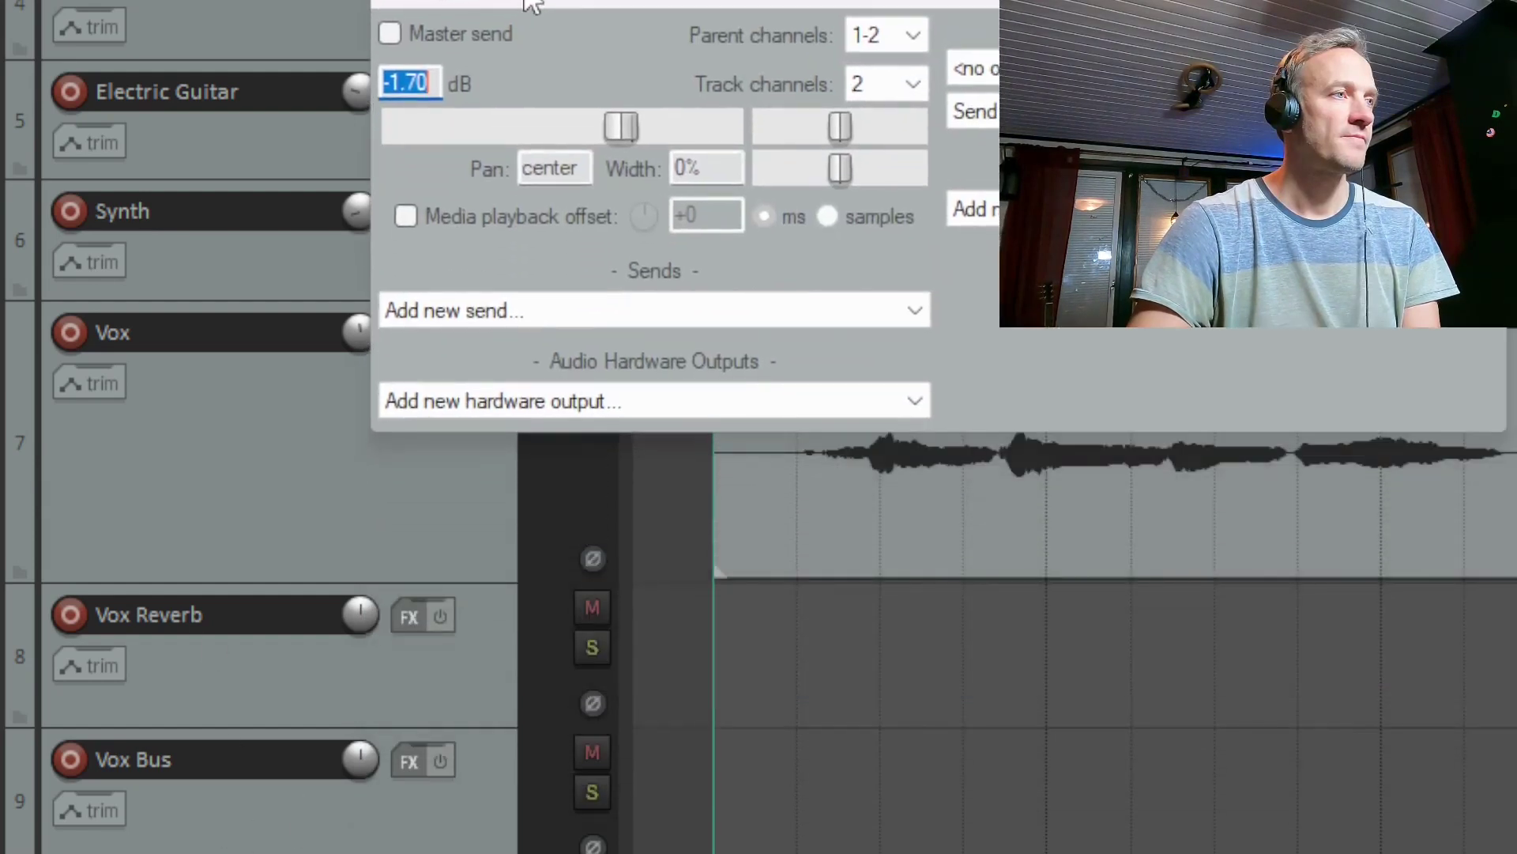
click(498, 309)
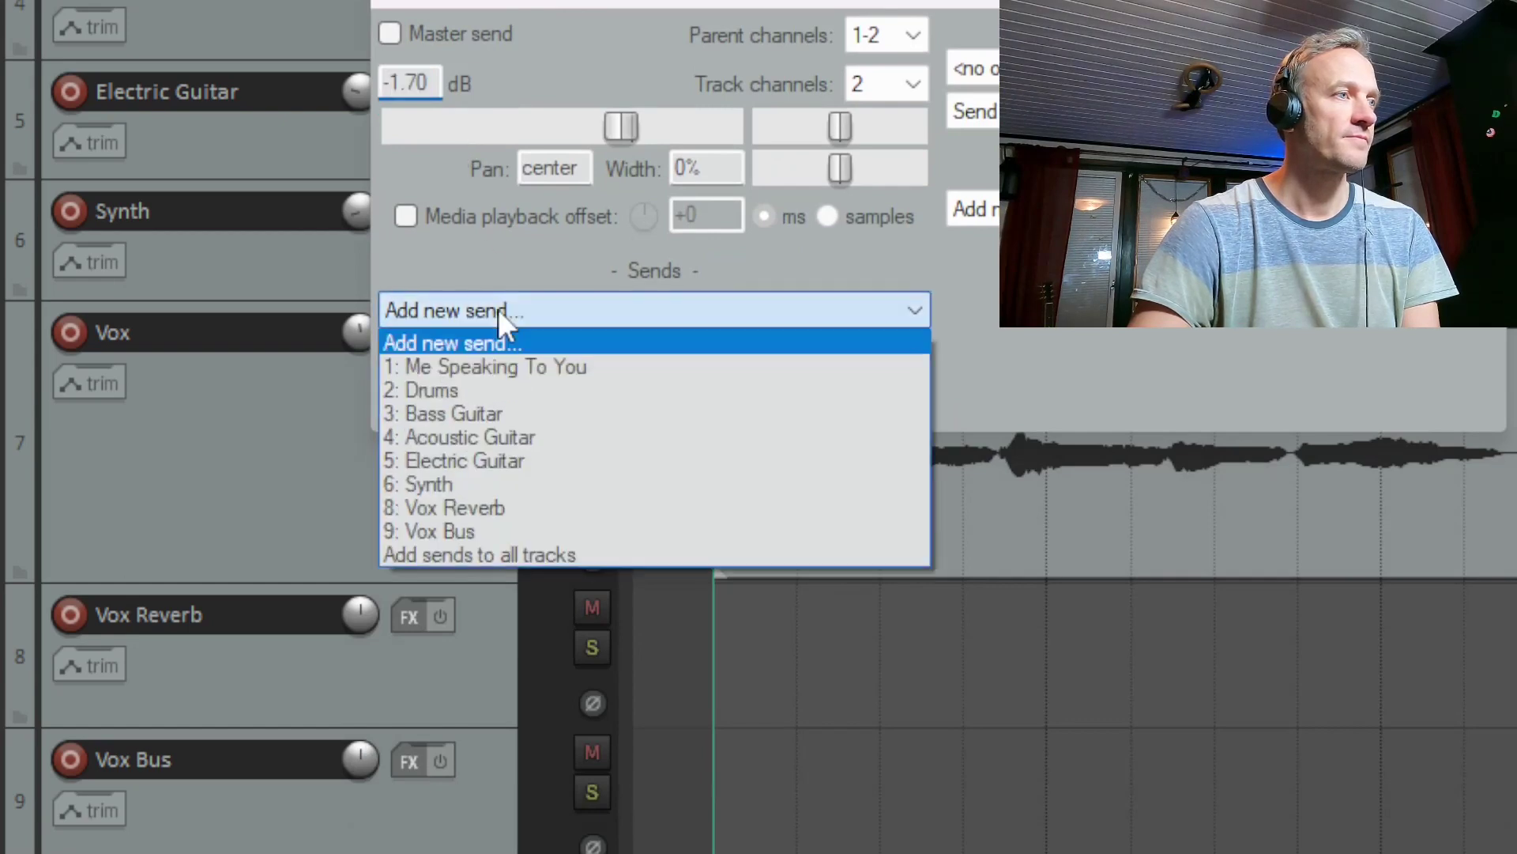
click(499, 530)
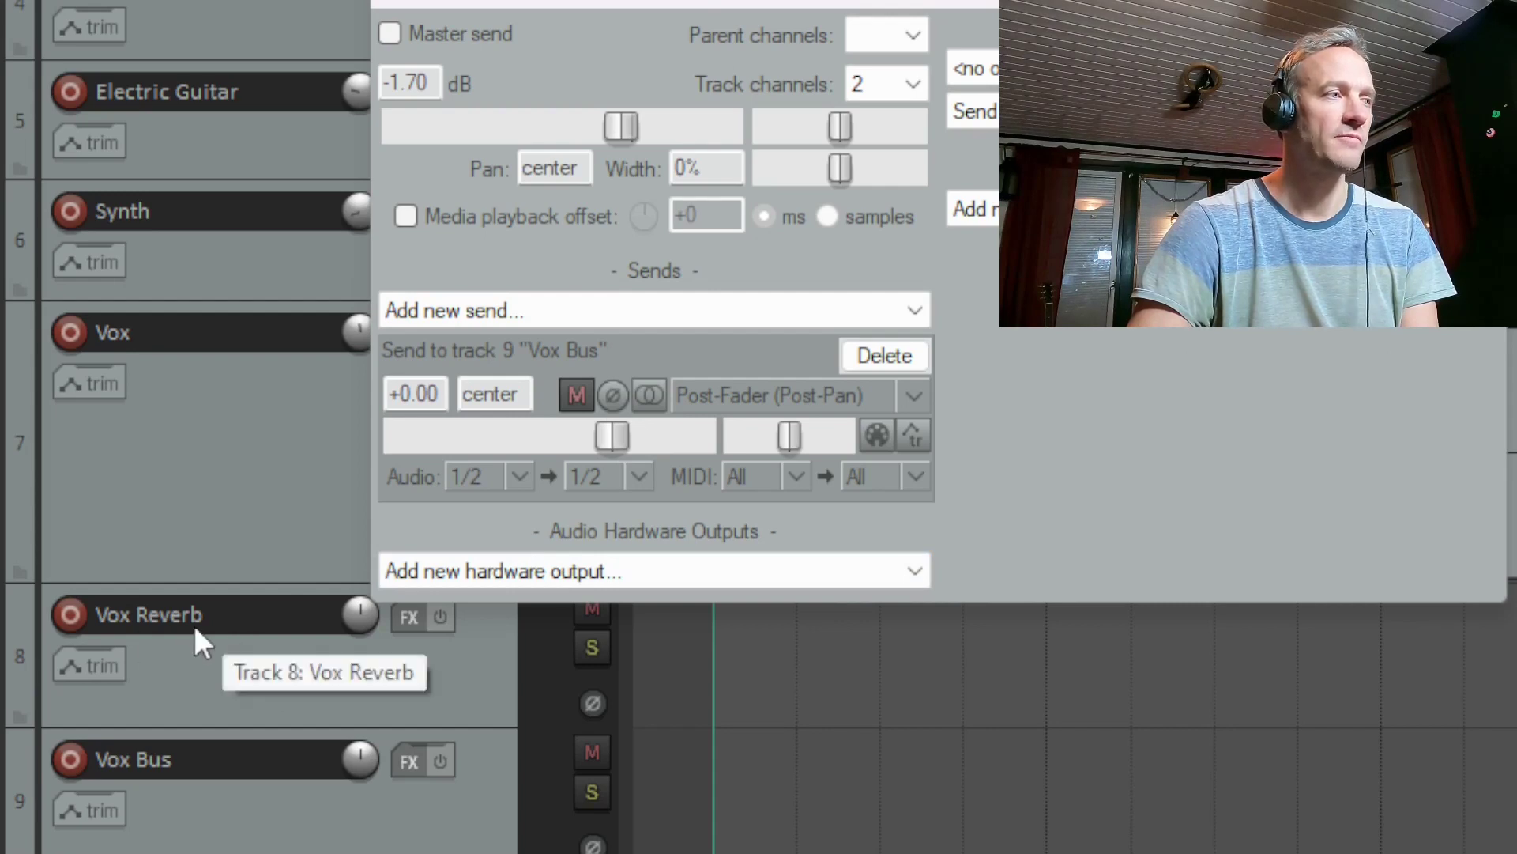
click(496, 308)
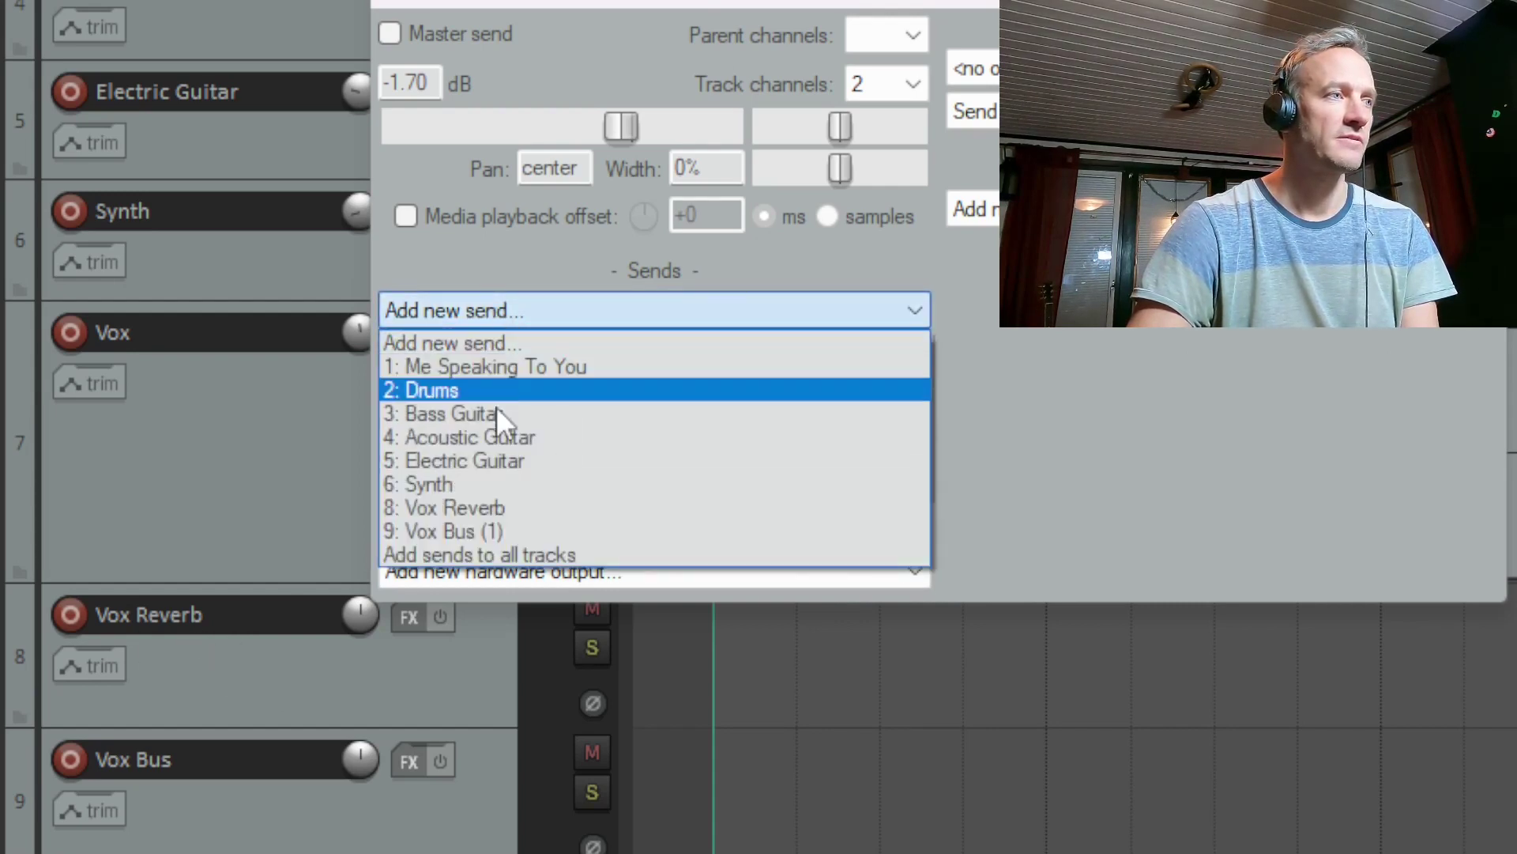
click(489, 506)
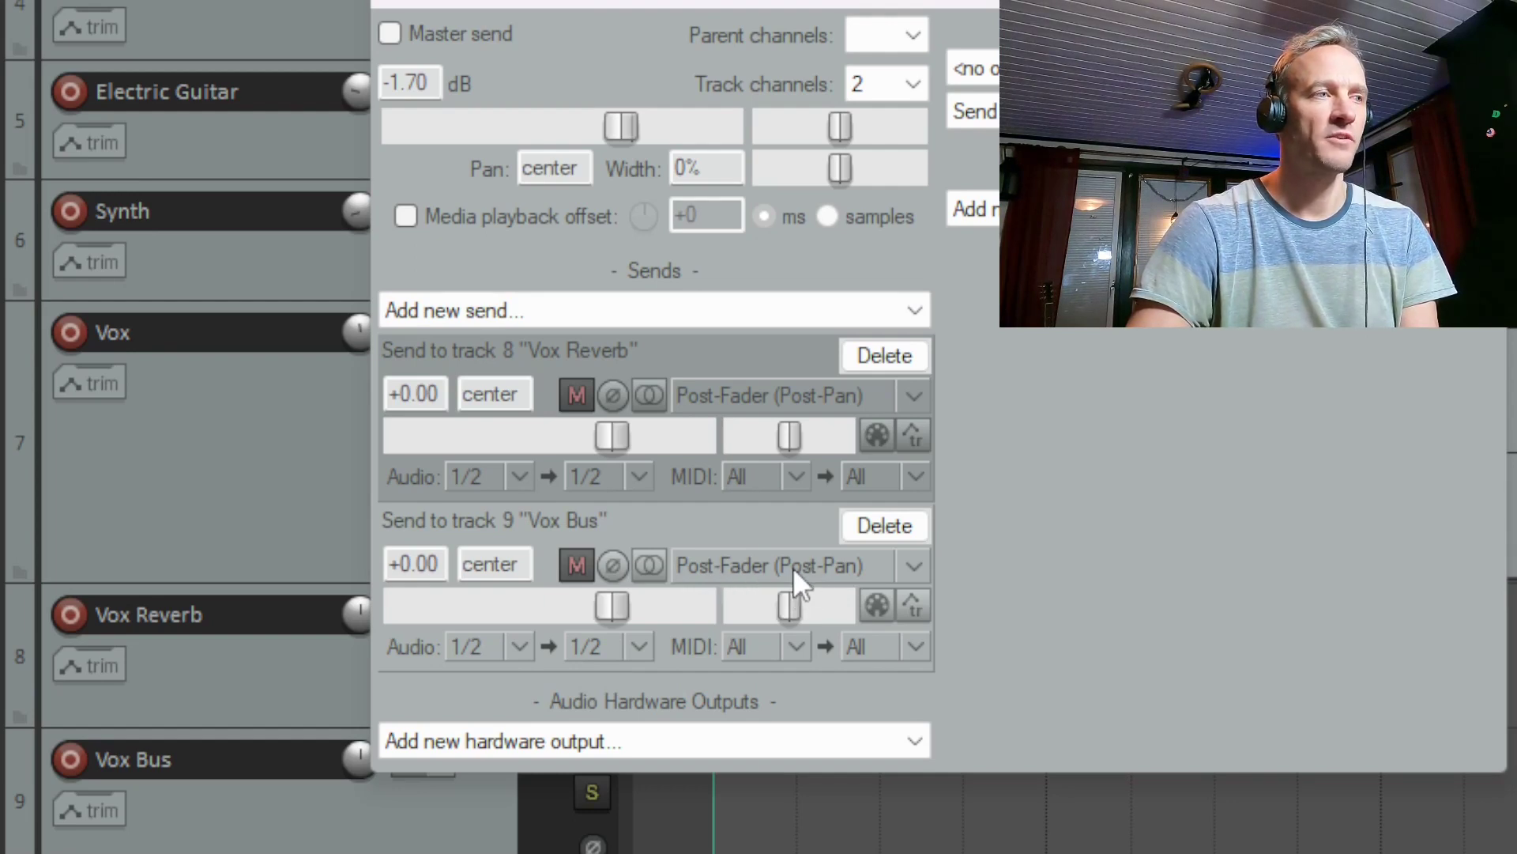
- Choose Pre-FX as the signal point for the Vox track's send to Vox Bus, and close the routing window
click(910, 565)
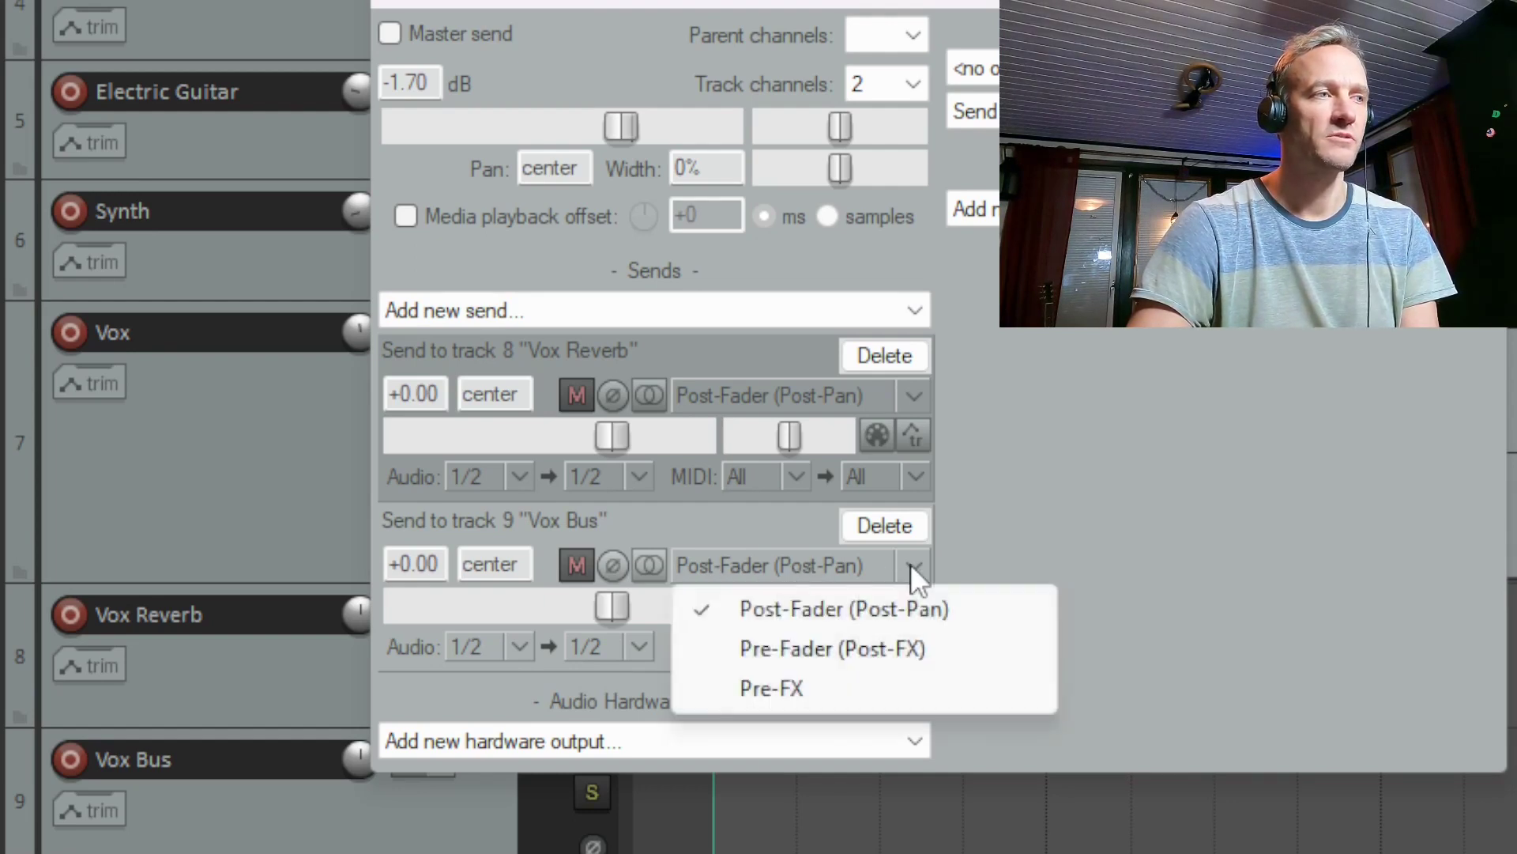
click(782, 690)
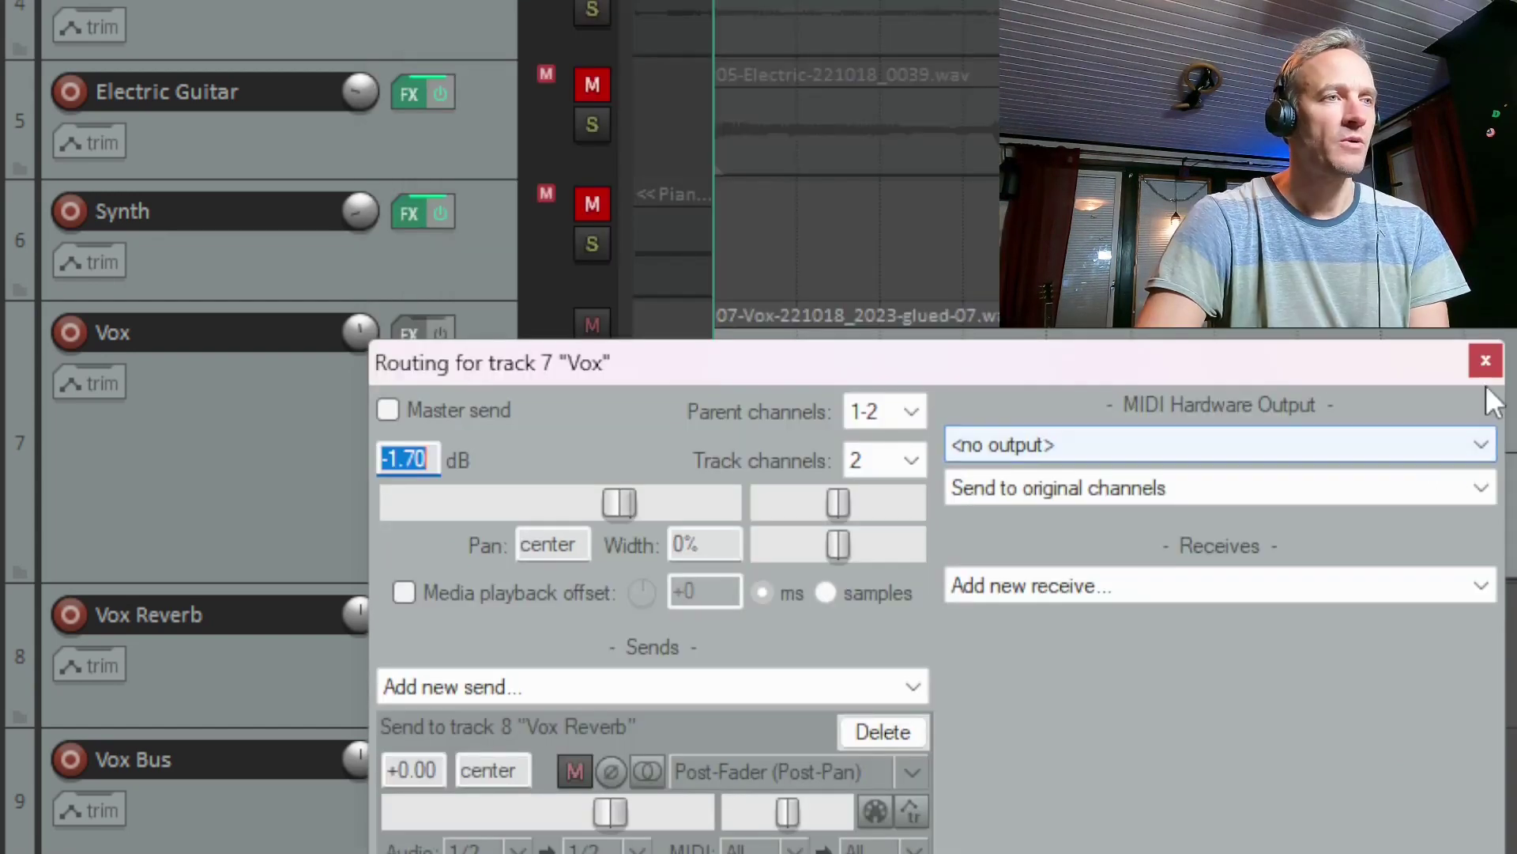
click(1485, 360)
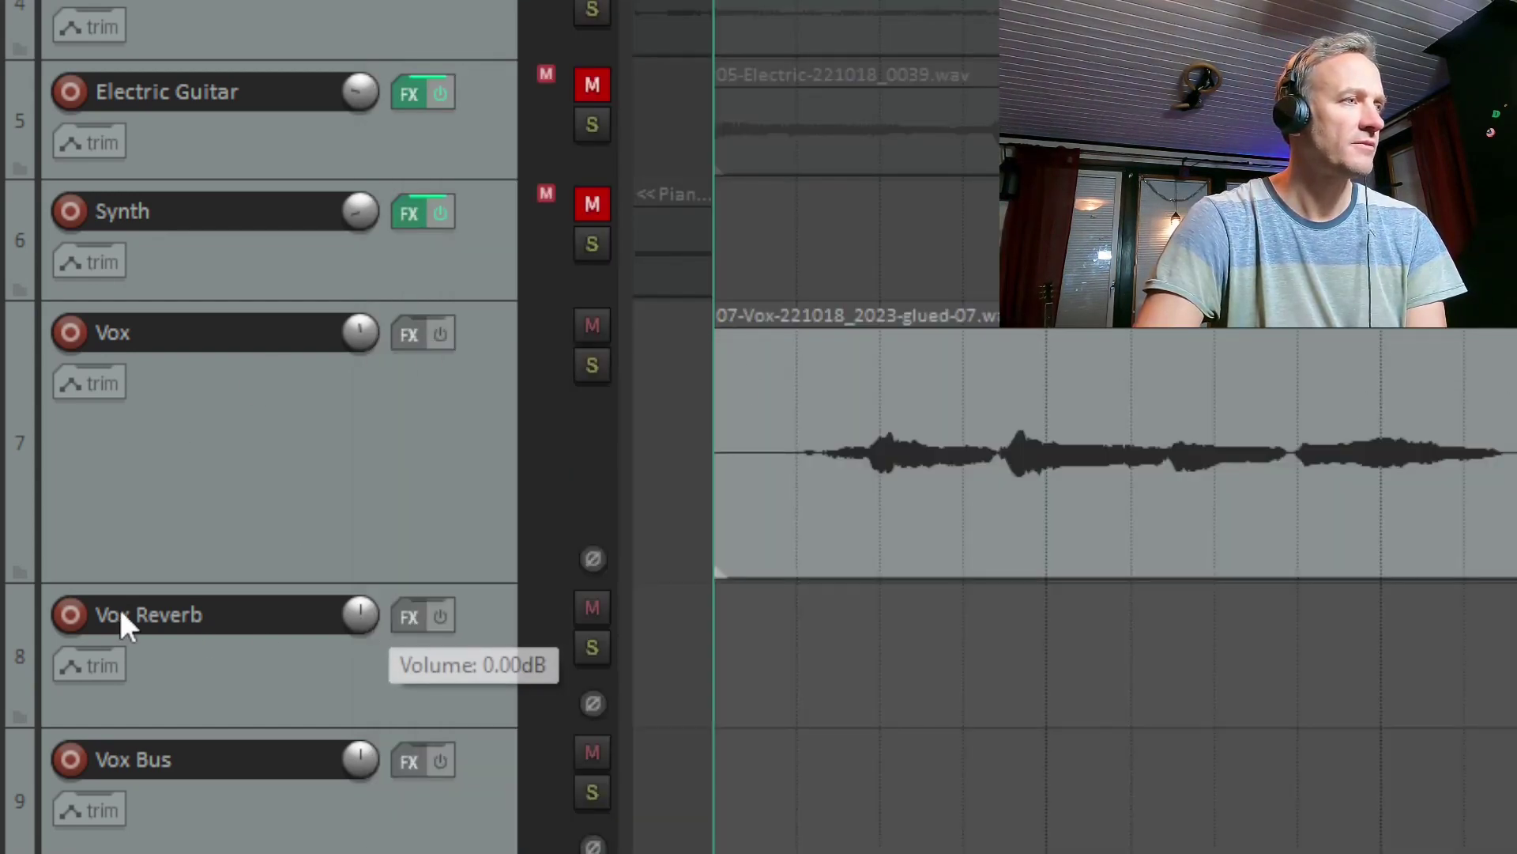
- In the Vox Reverb track's routing, turn off the master send and add a send to Vox Bus
right_click(358, 614)
click(384, 686)
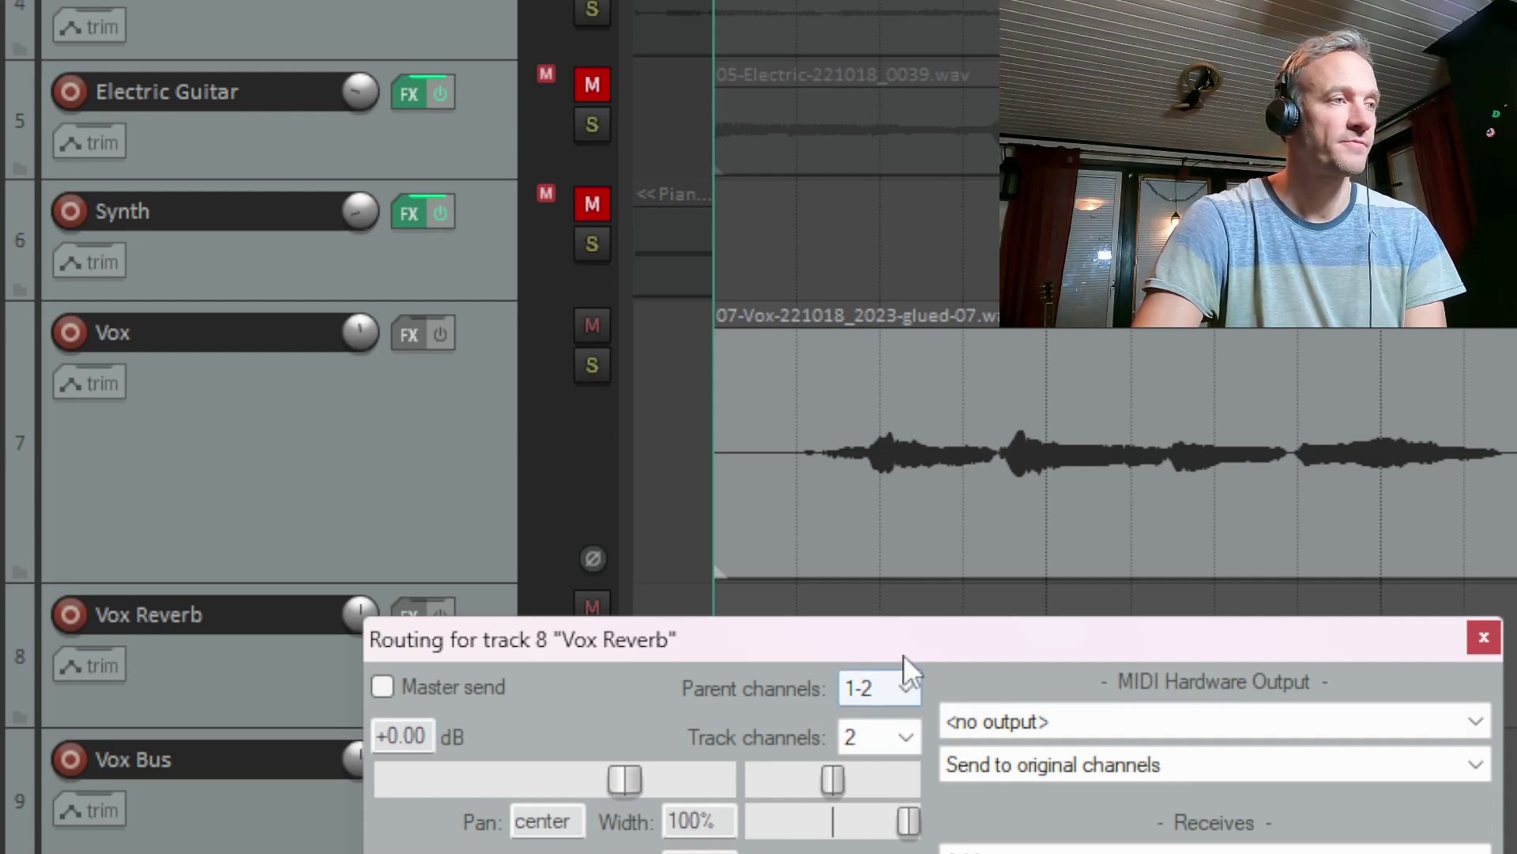
drag(905, 638, 945, 45)
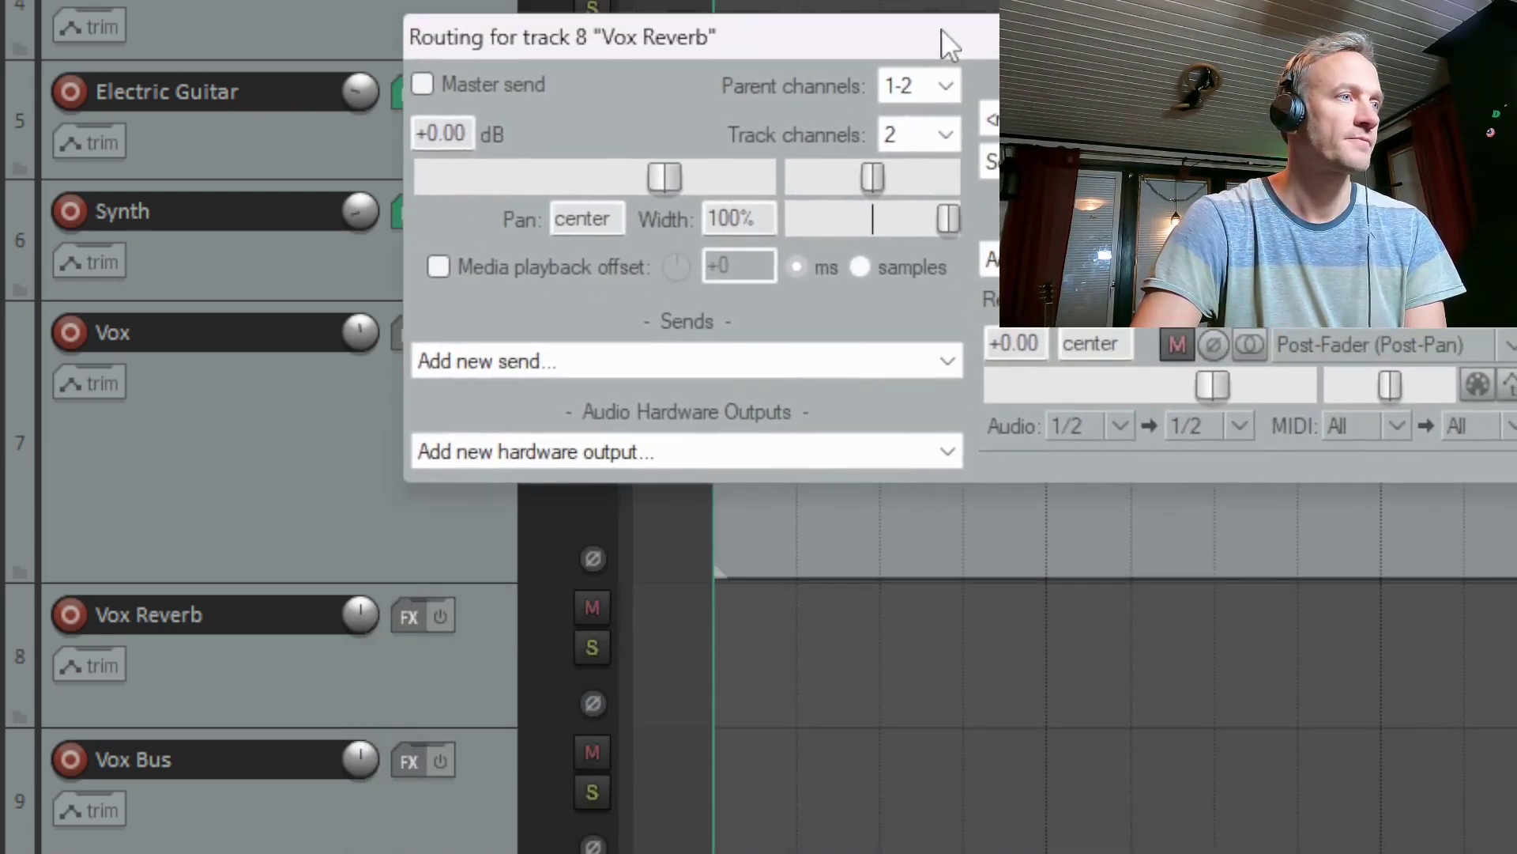
click(529, 362)
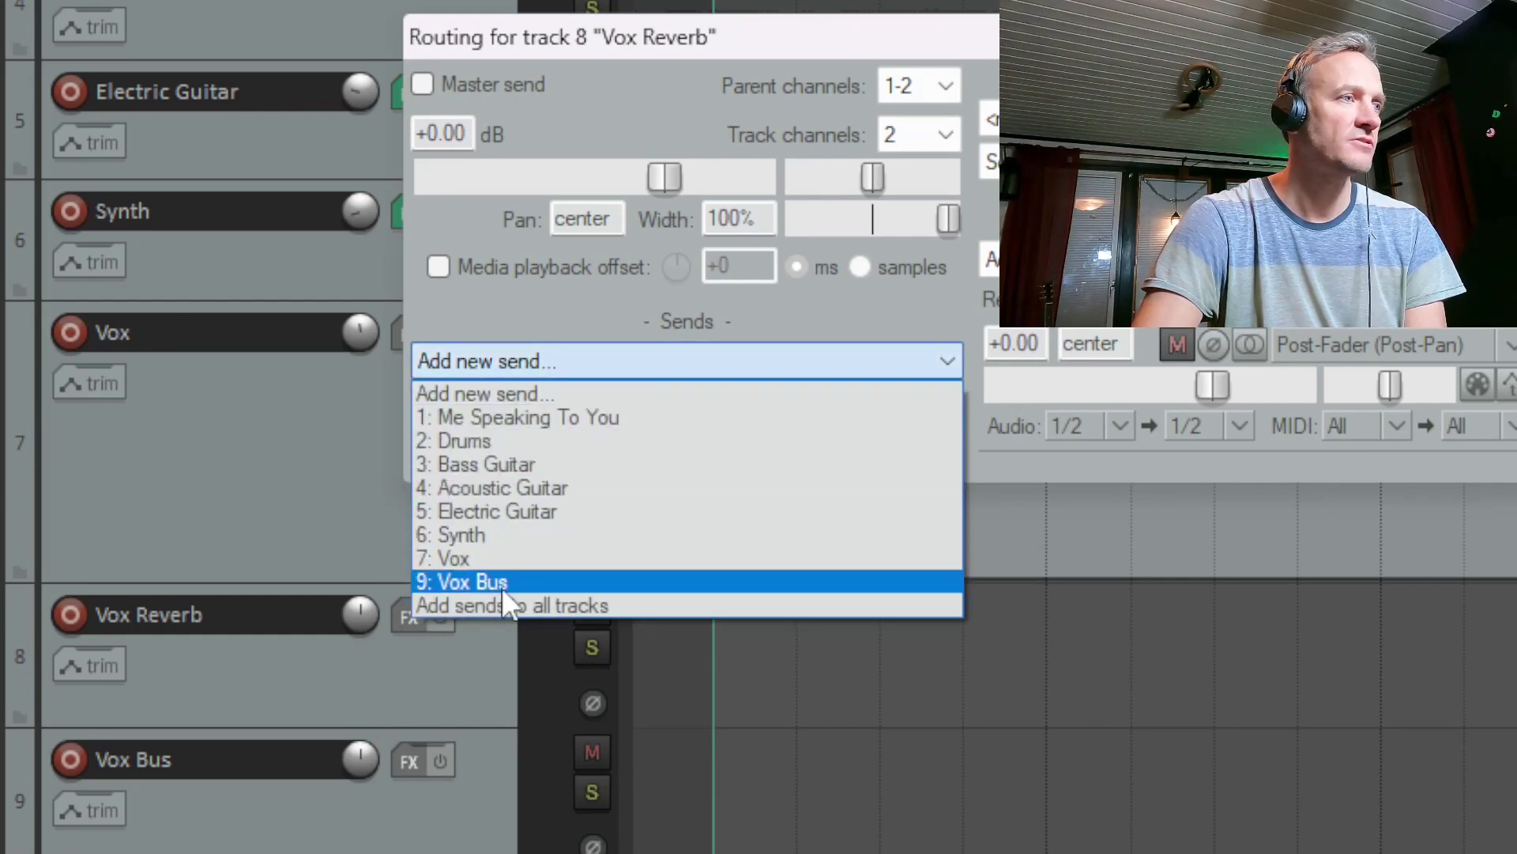
click(533, 575)
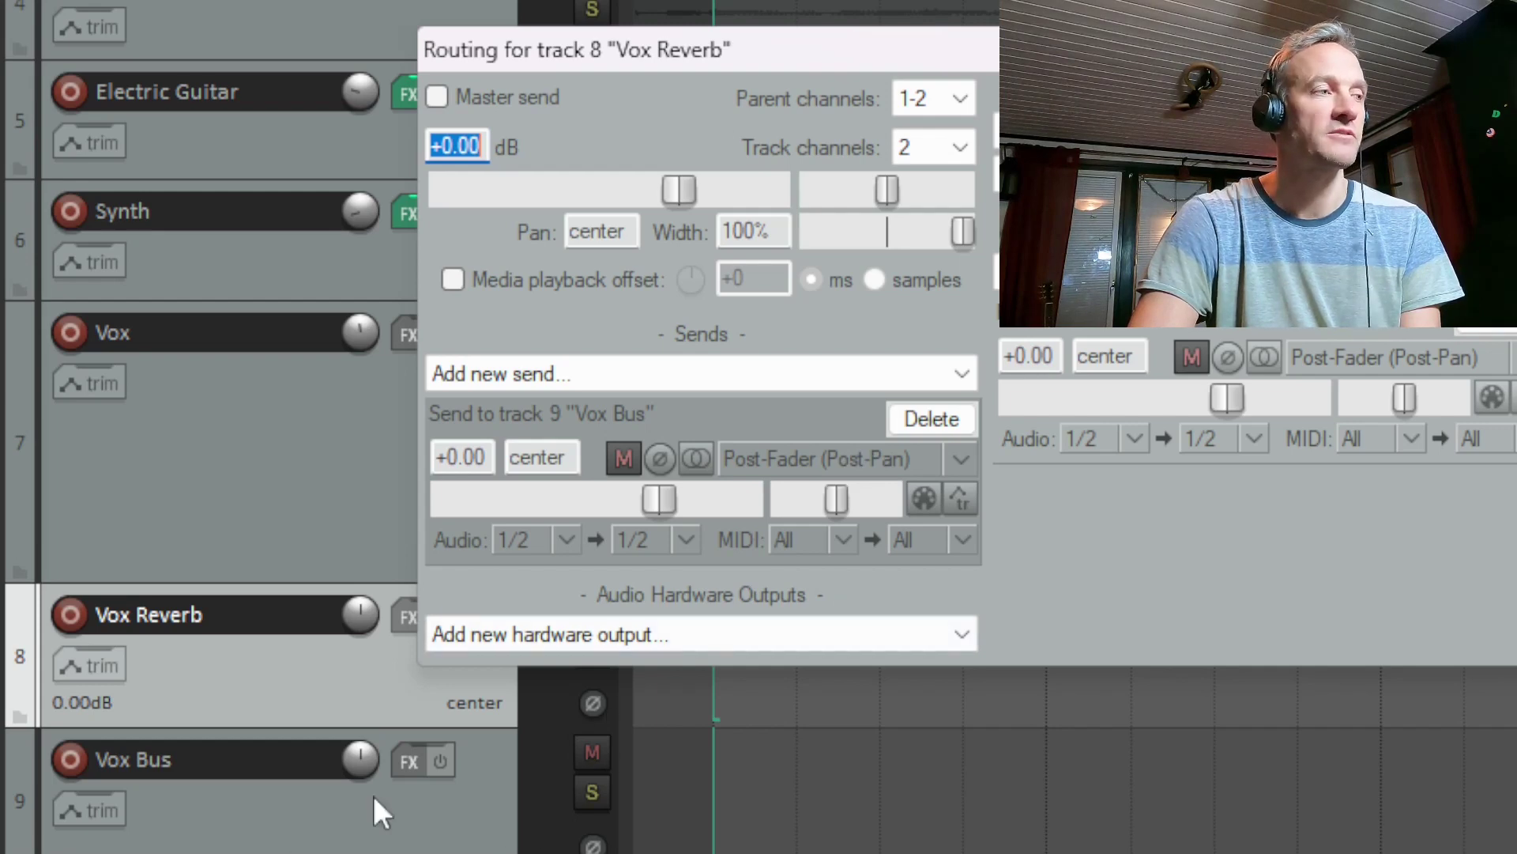
click(748, 463)
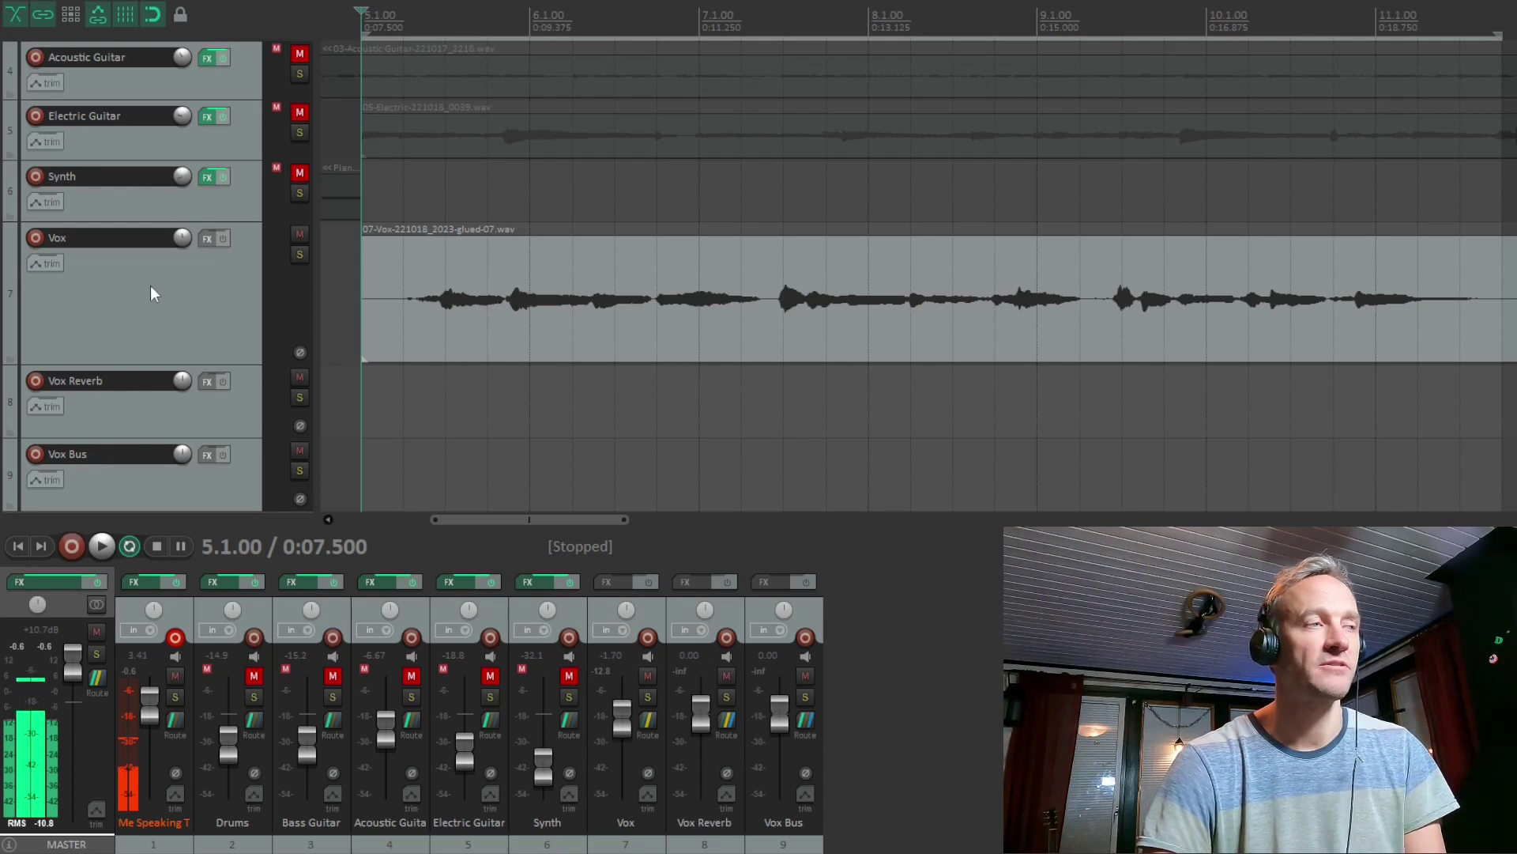
- Add the VST3 MCompressor plugin to the Vox track and set its knee mode to Soft
click(207, 237)
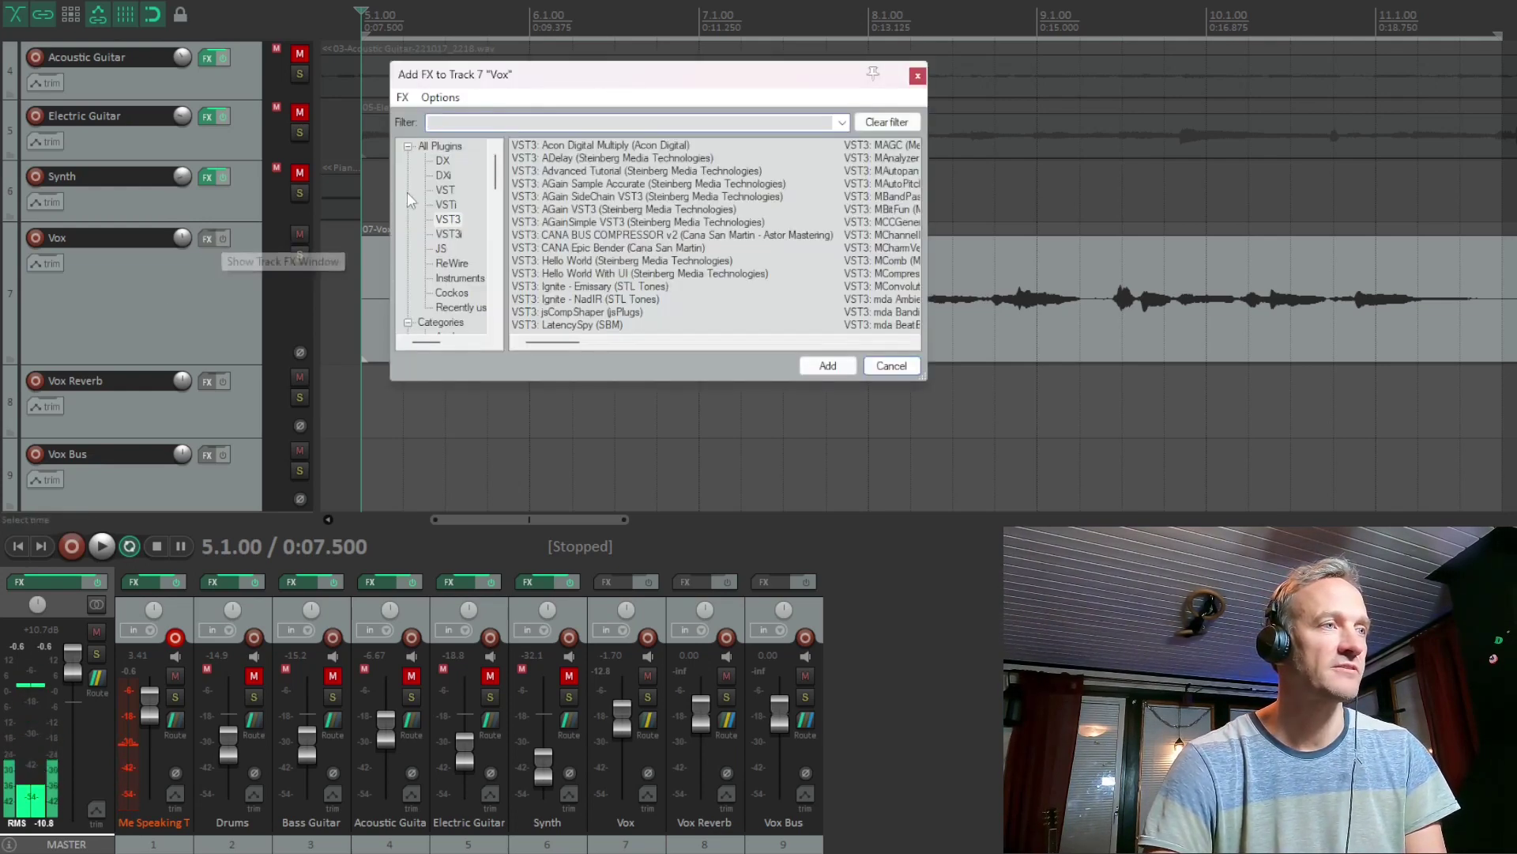
drag(550, 80, 316, 193)
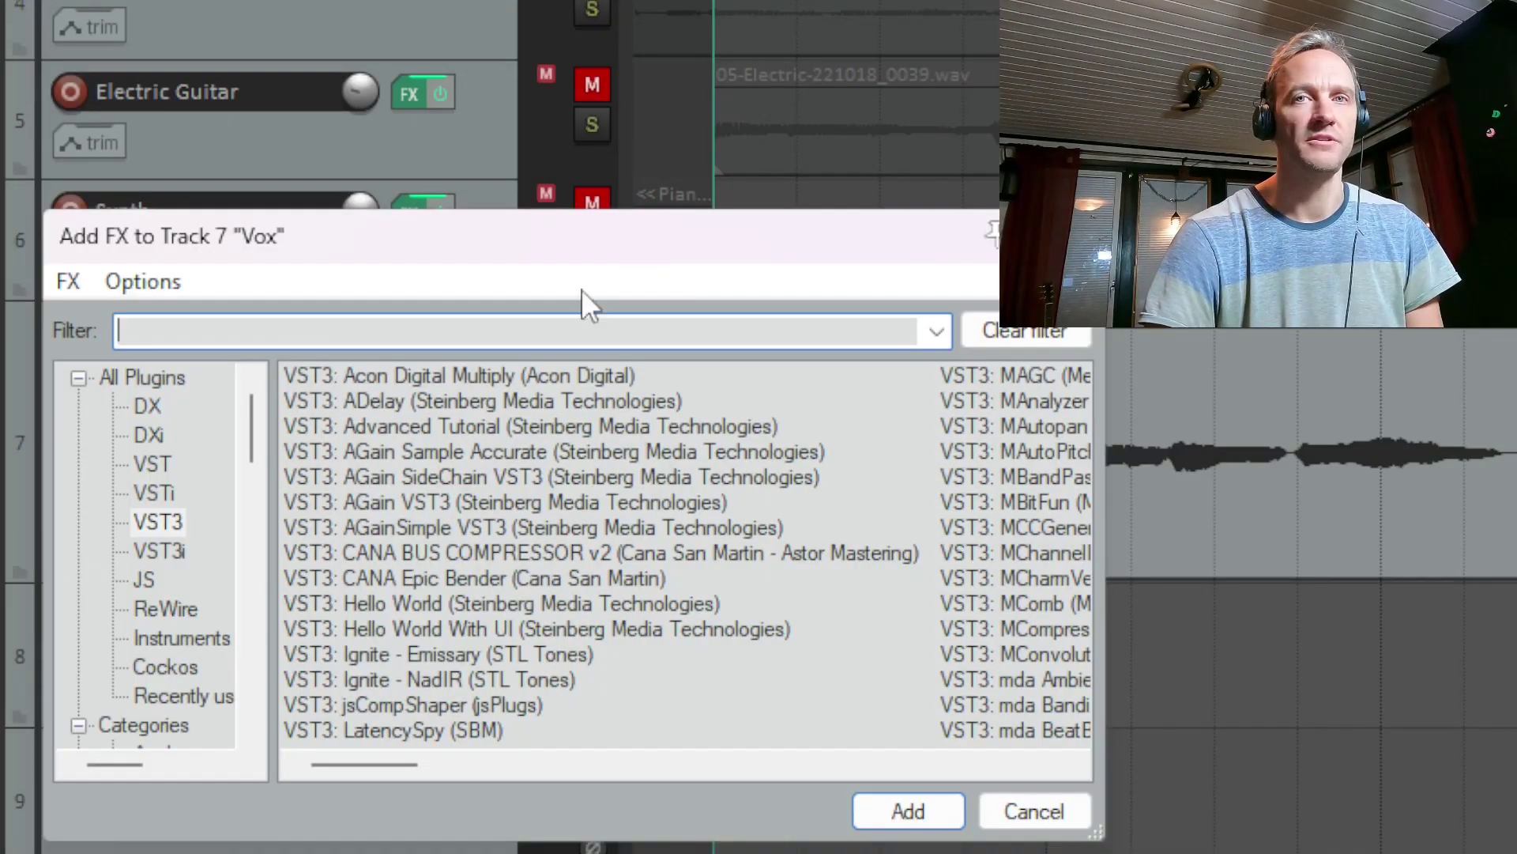
double_click(1014, 629)
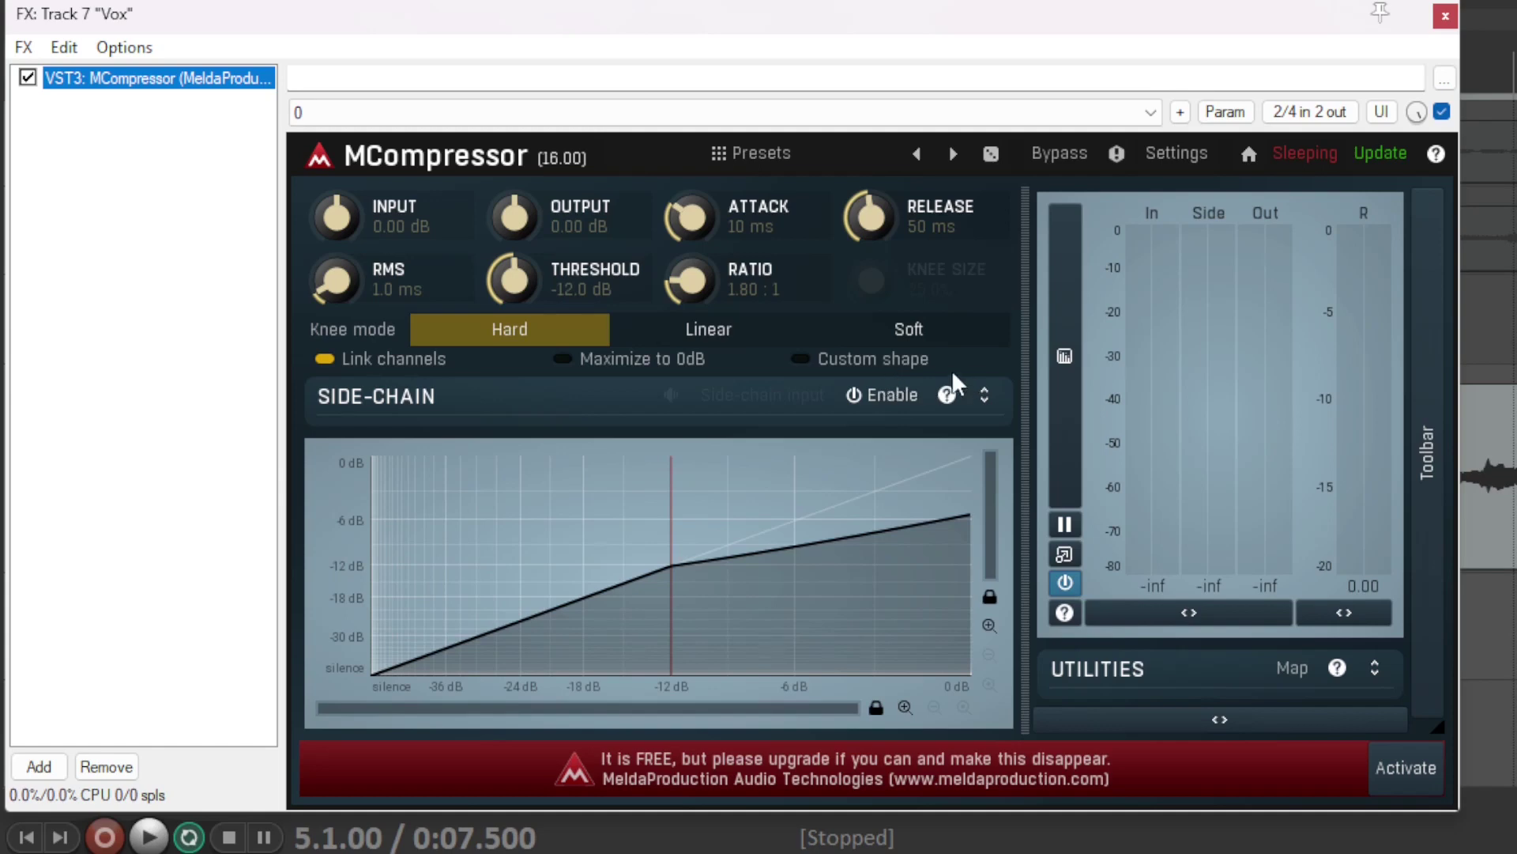
click(187, 334)
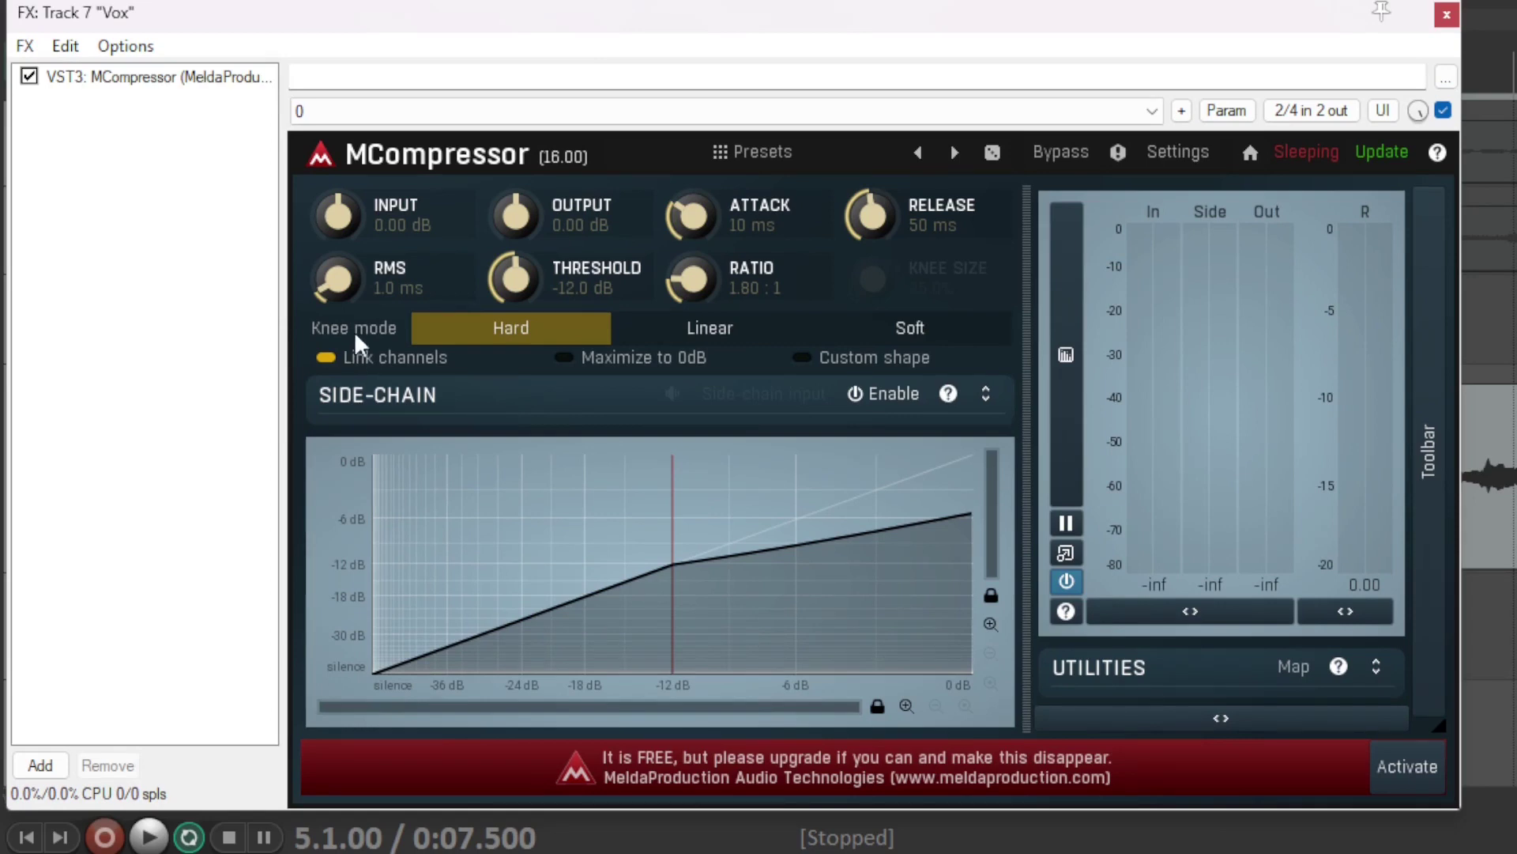
click(886, 338)
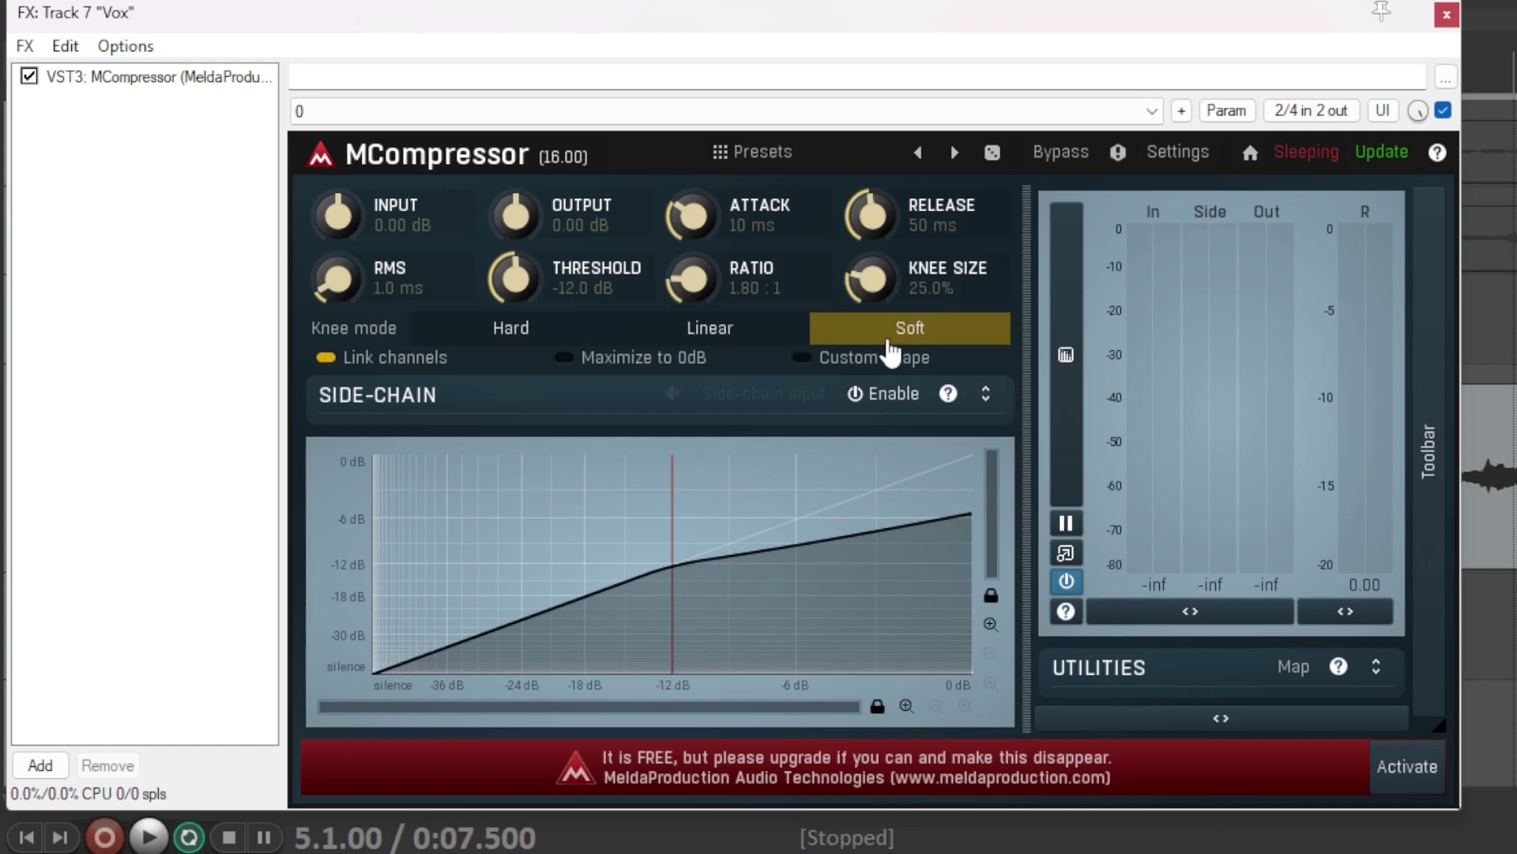
- While the vocal plays, set MCompressor's threshold to -27.4 dB and its attack to 51 ms
key(space)
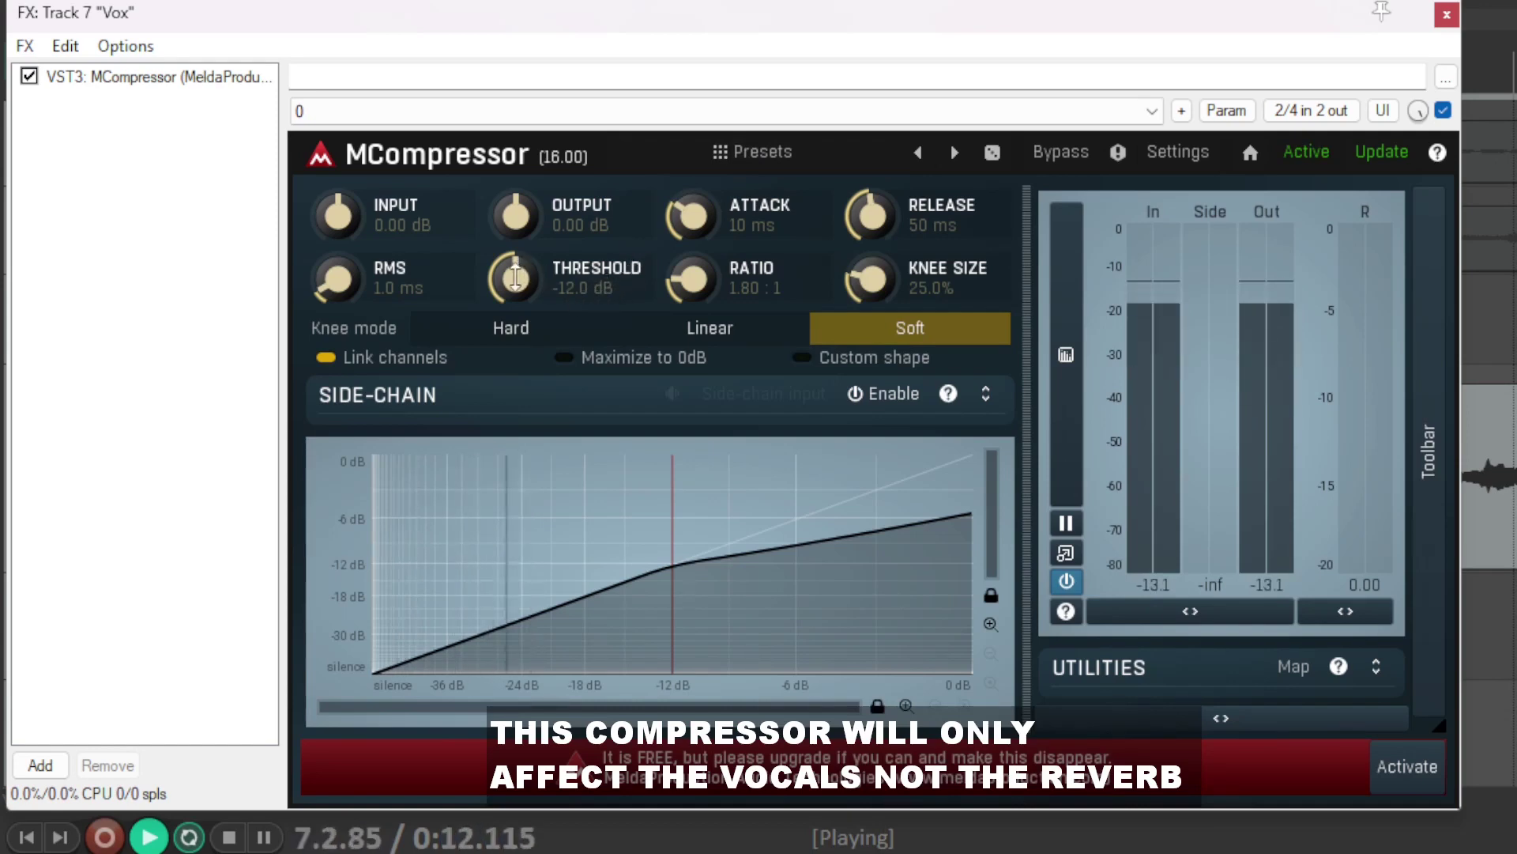
drag(515, 276, 515, 347)
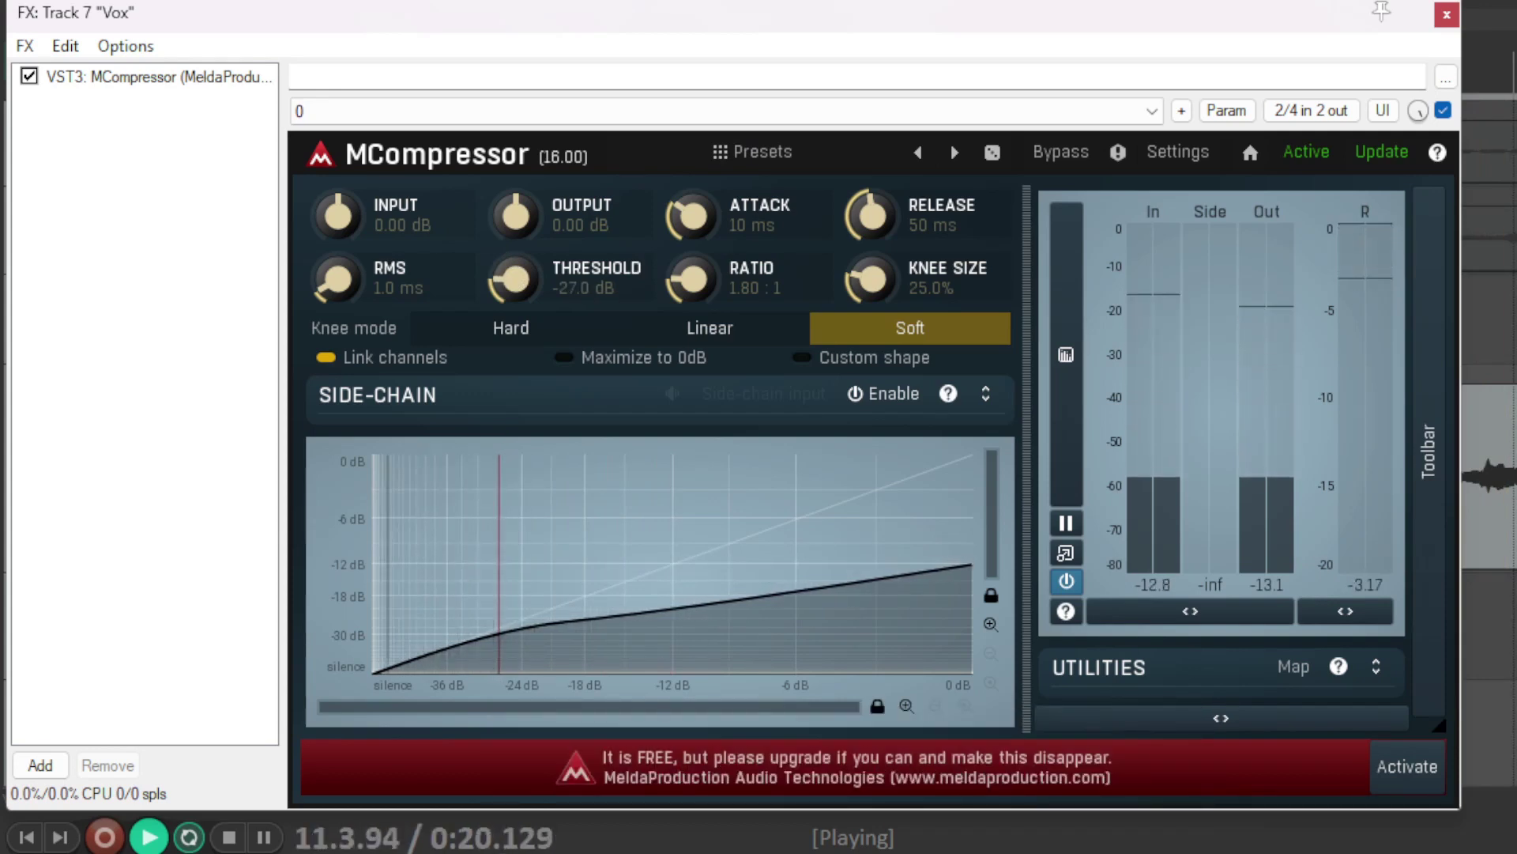
drag(516, 348, 515, 351)
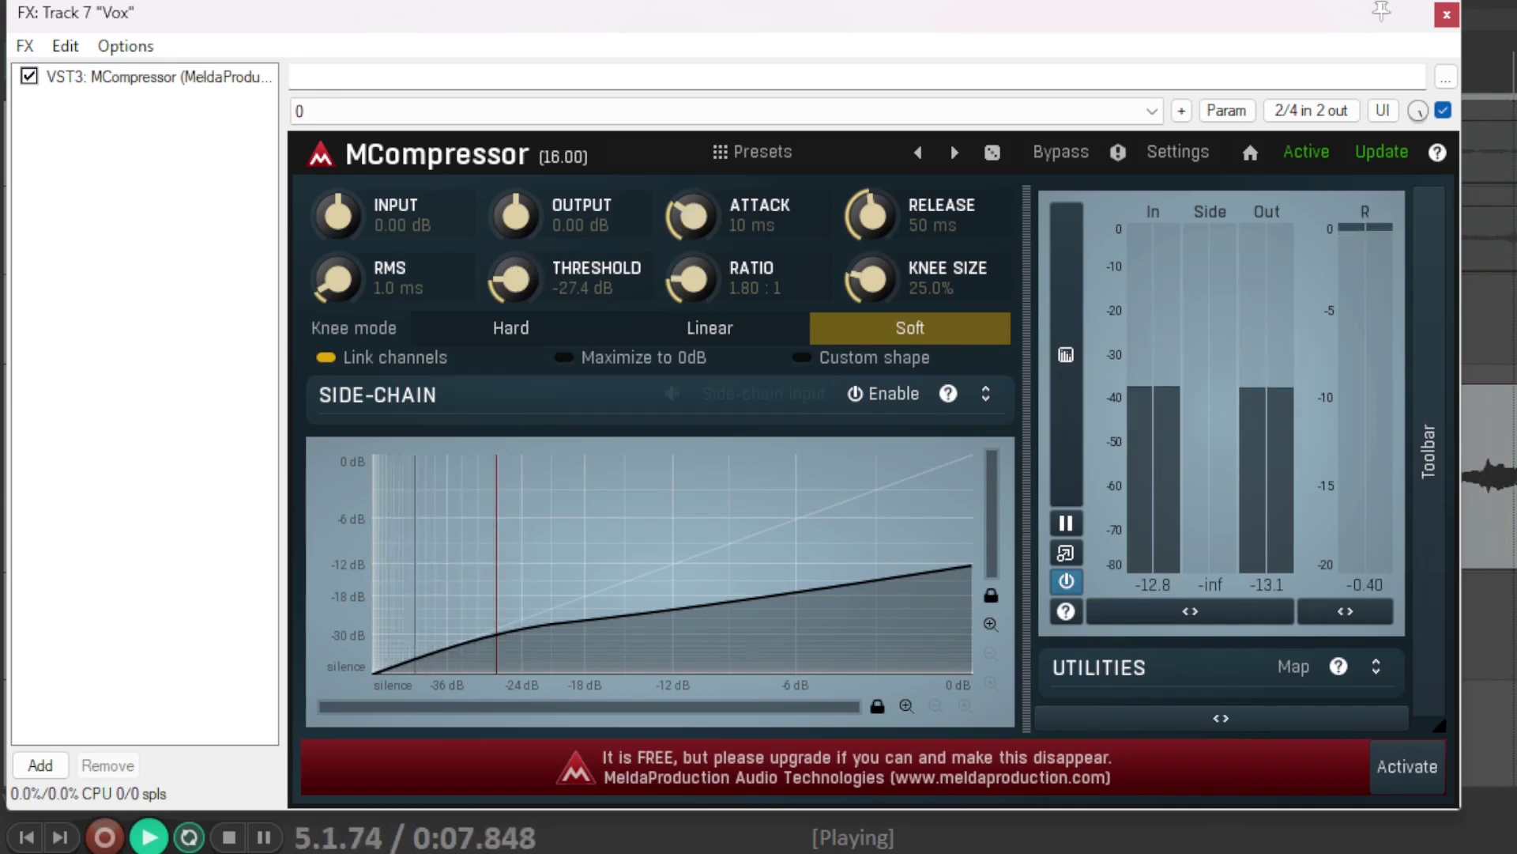
drag(691, 214, 692, 176)
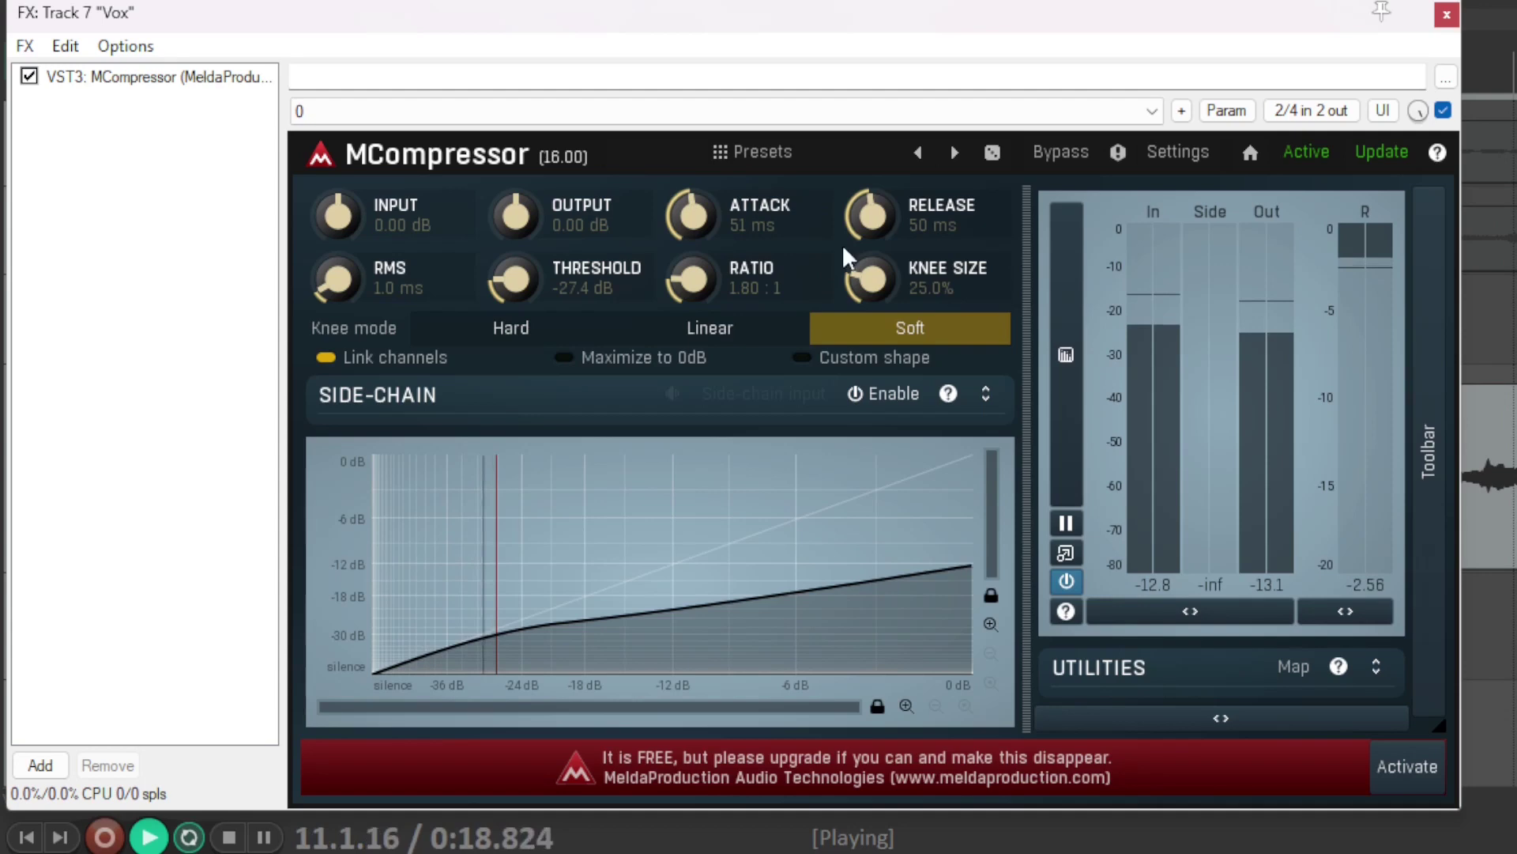
- Set MCompressor's release to 99 ms, knee size to 14.6% and ratio to 4.18 : 1 on the Vox track
mouse_move(871, 213)
mouse_down()
mouse_move(871, 200)
mouse_move(883, 213)
mouse_up()
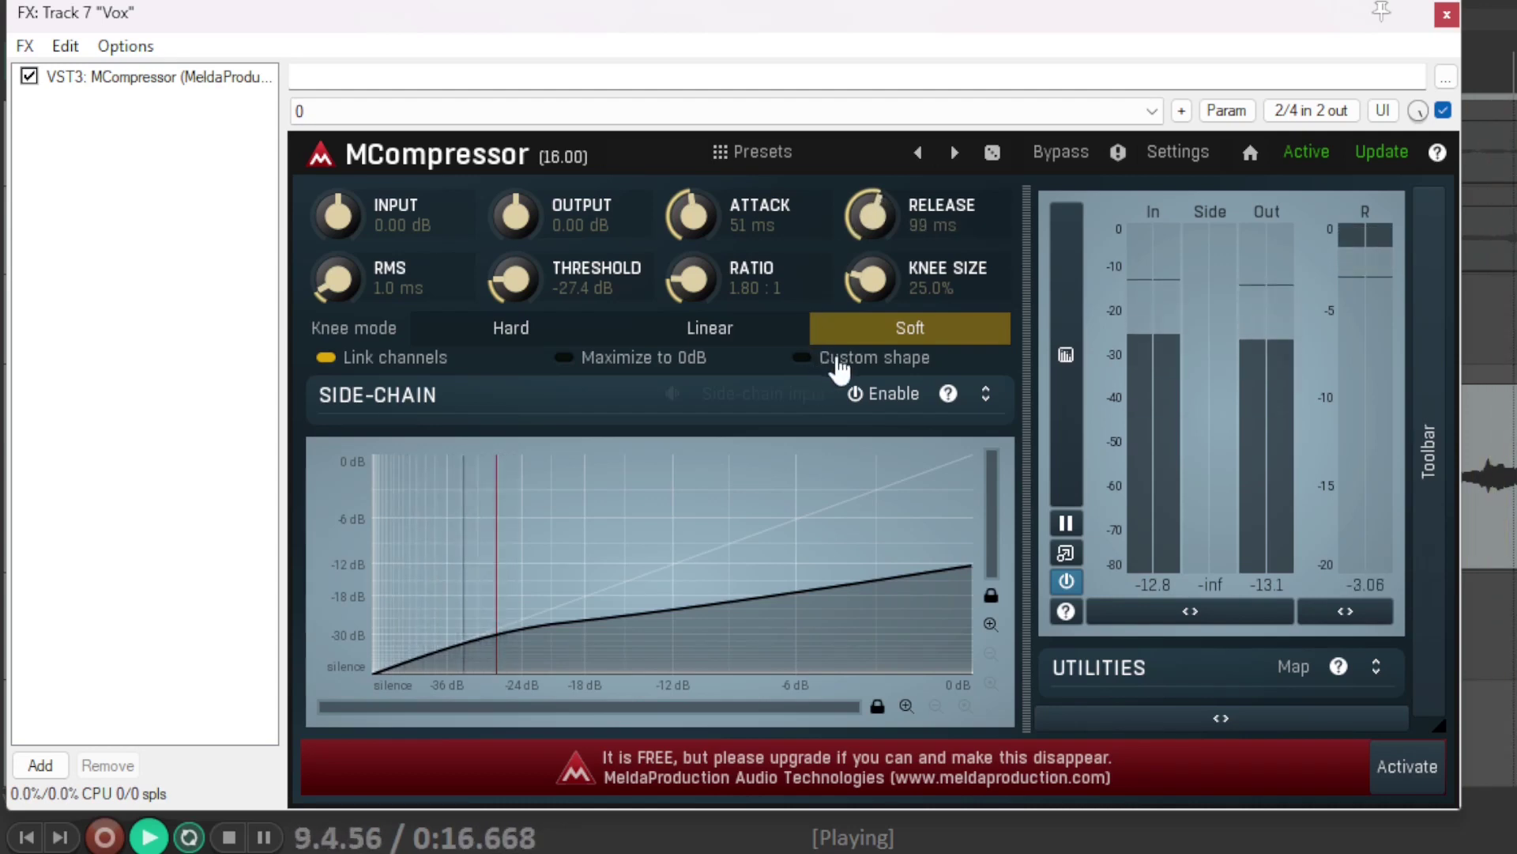
drag(865, 276, 866, 298)
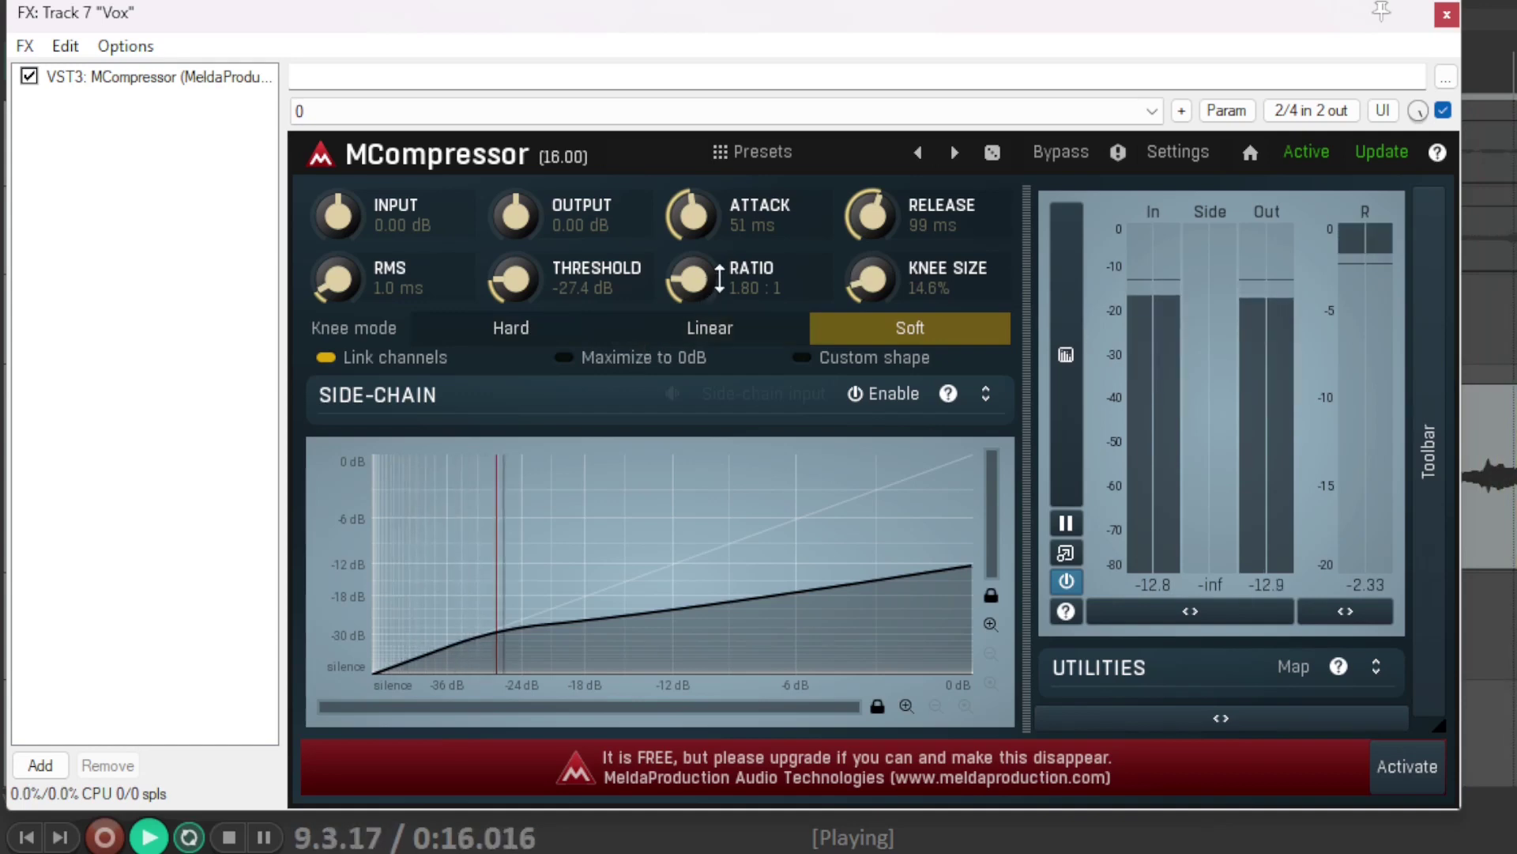
drag(691, 281, 691, 229)
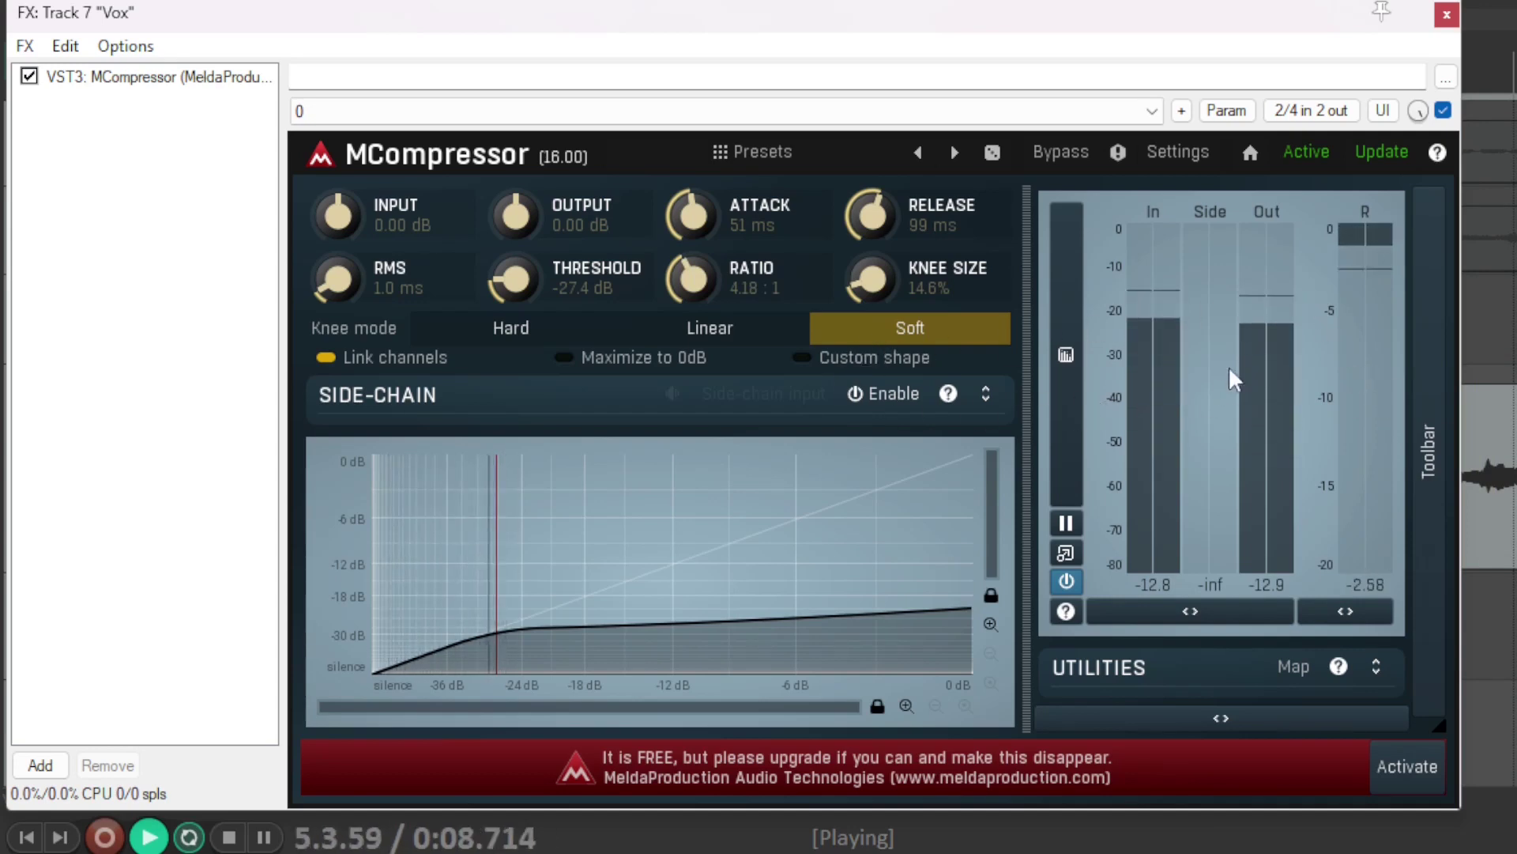
- Check the compression in MCompressor's time graph, stop playback and switch back to the level meters
click(1065, 357)
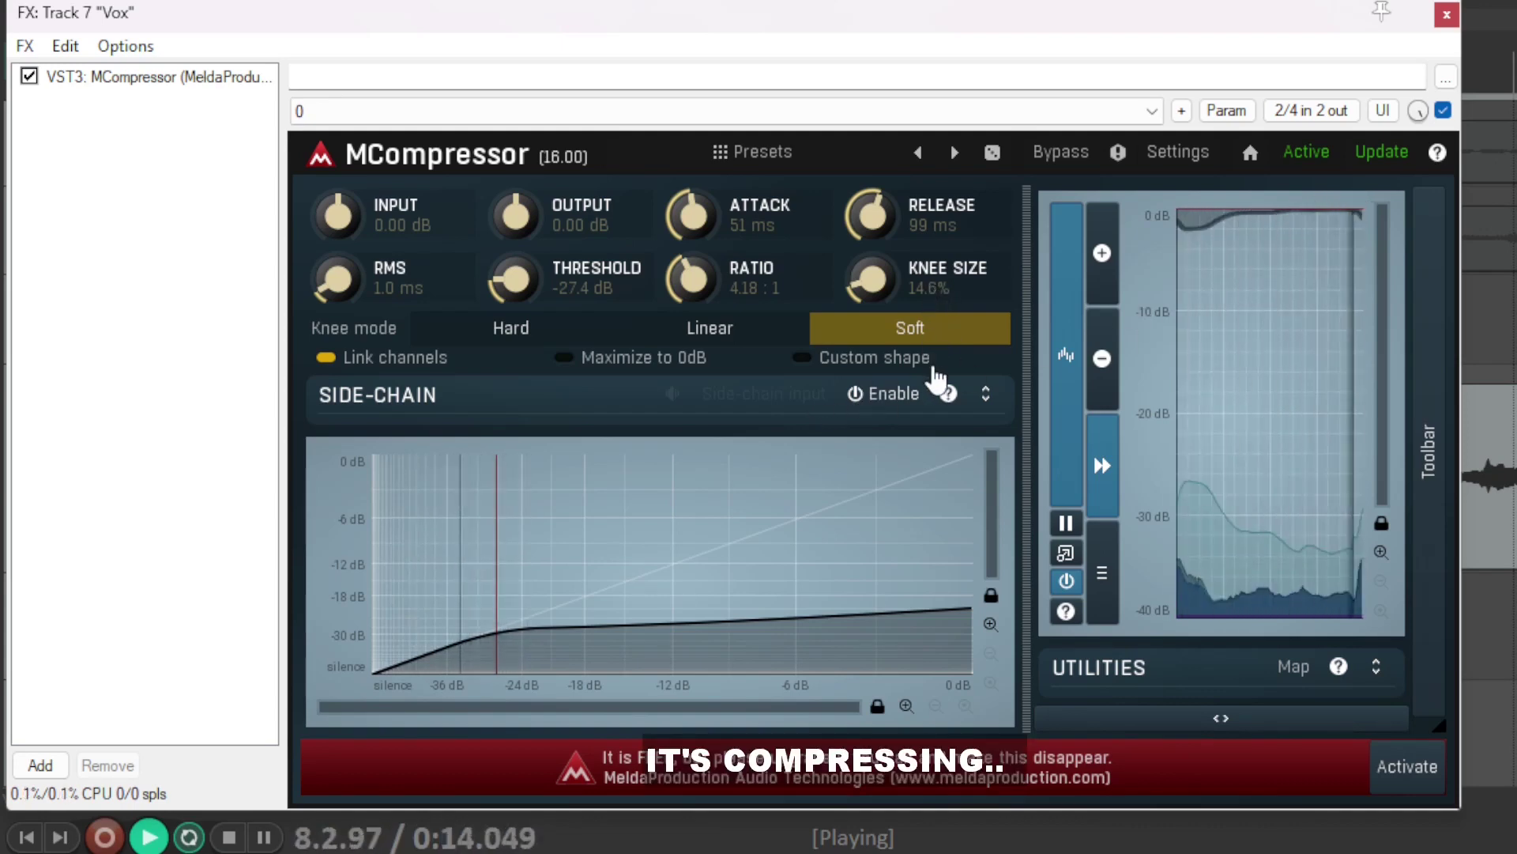
key(space)
click(1067, 355)
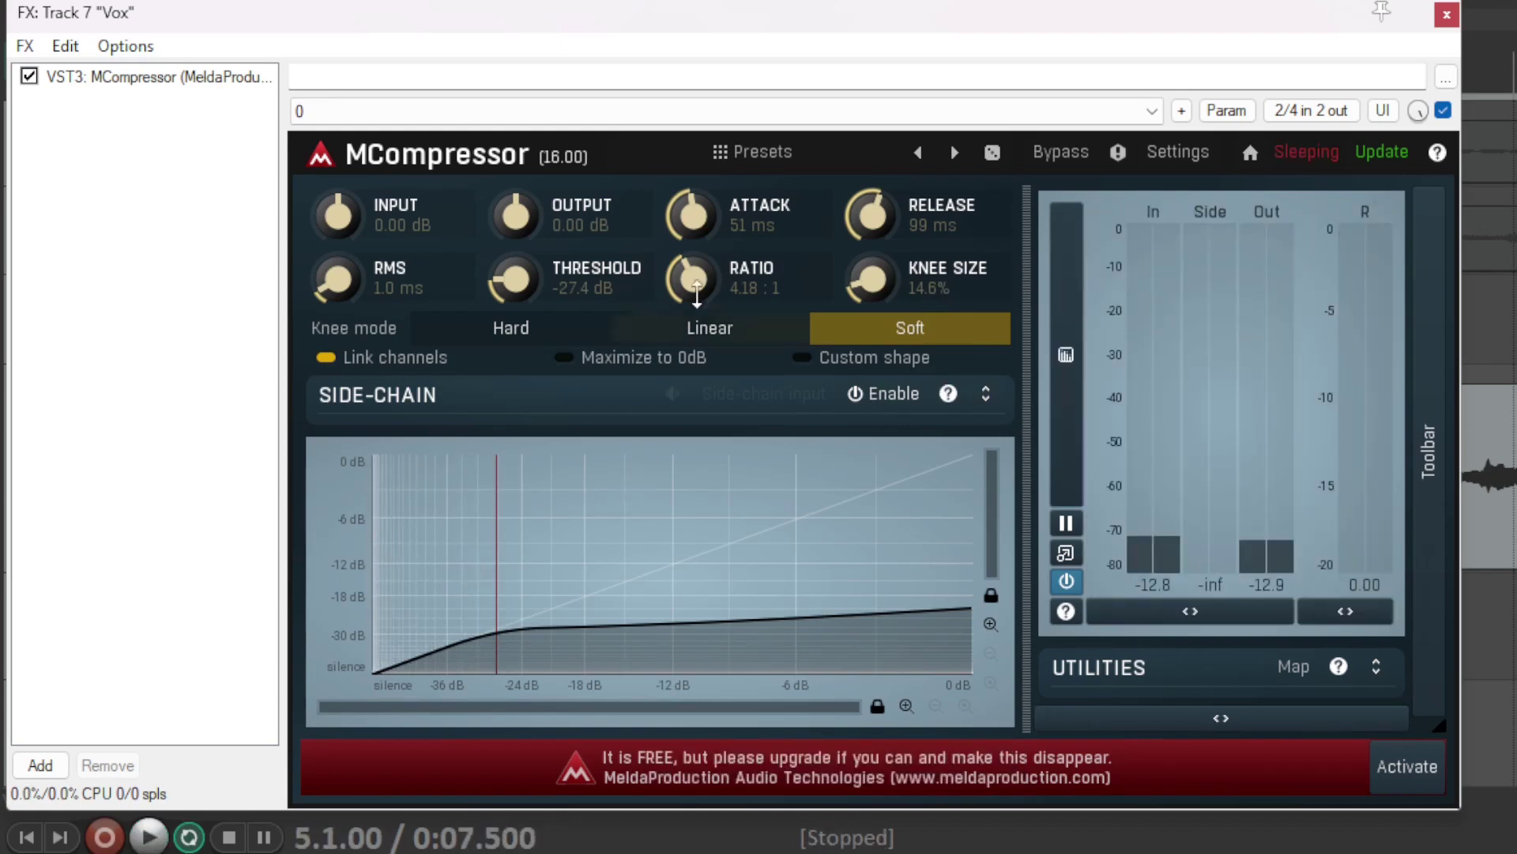
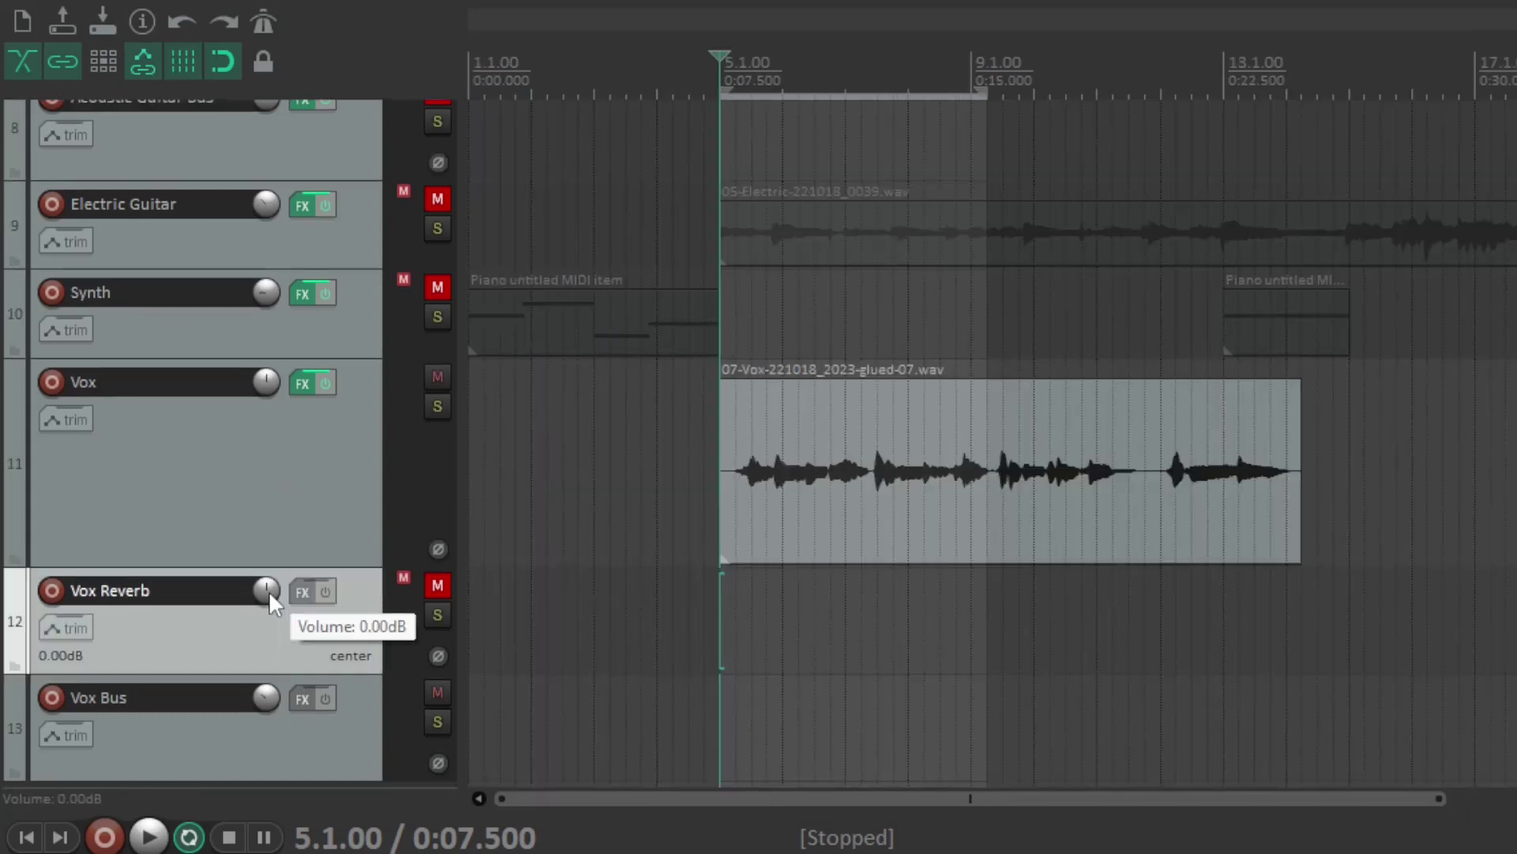
- Unmute the Vox Reverb track and turn its volume down
click(439, 583)
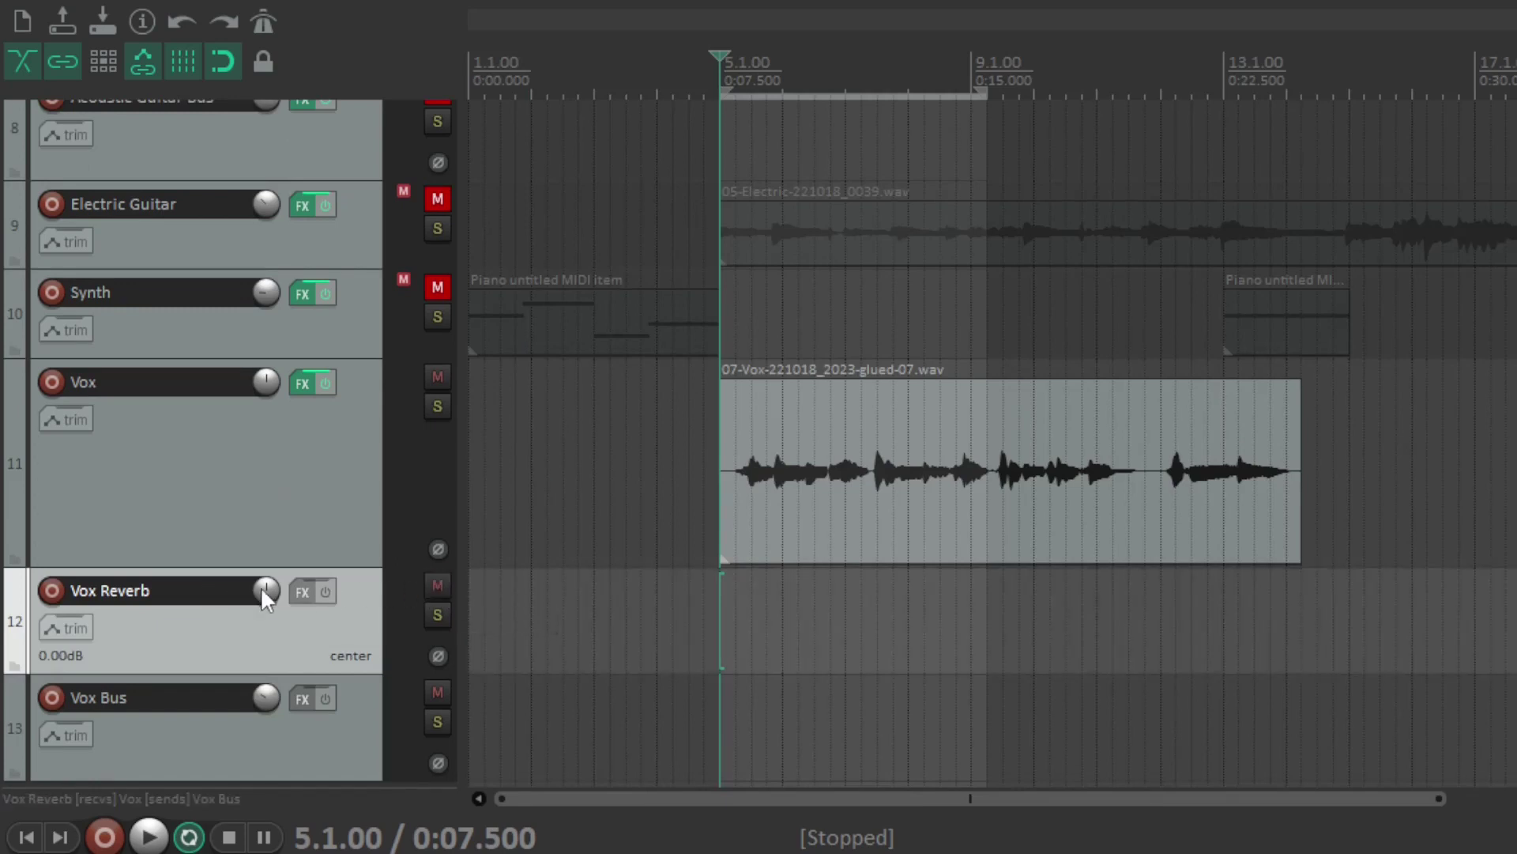
drag(266, 585, 265, 660)
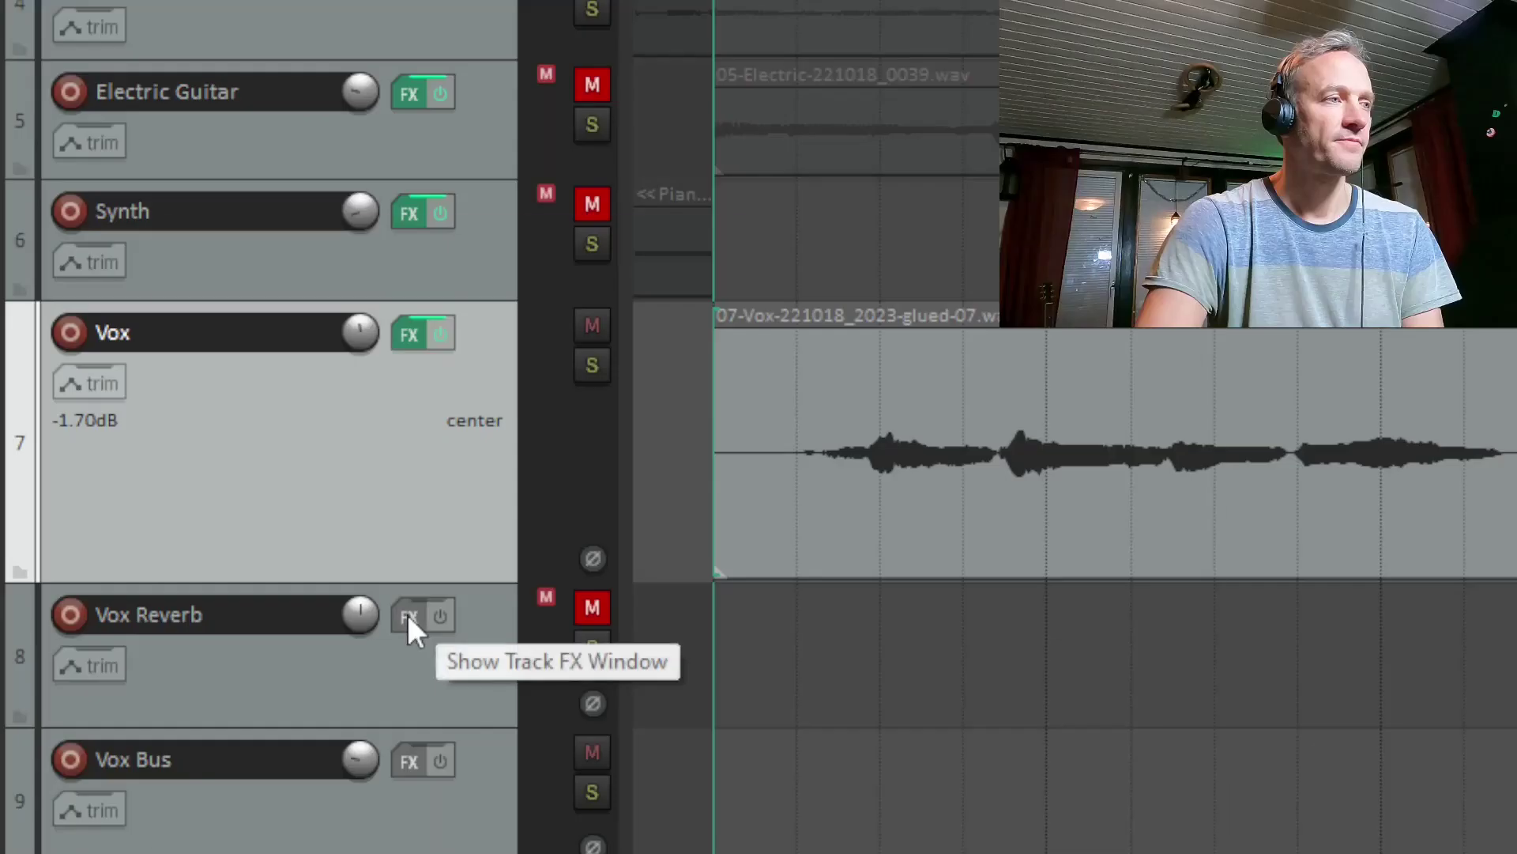
- Add the VST3 MCharmVerb plugin to the Vox Reverb track and set its dry/wet to 100%
click(408, 616)
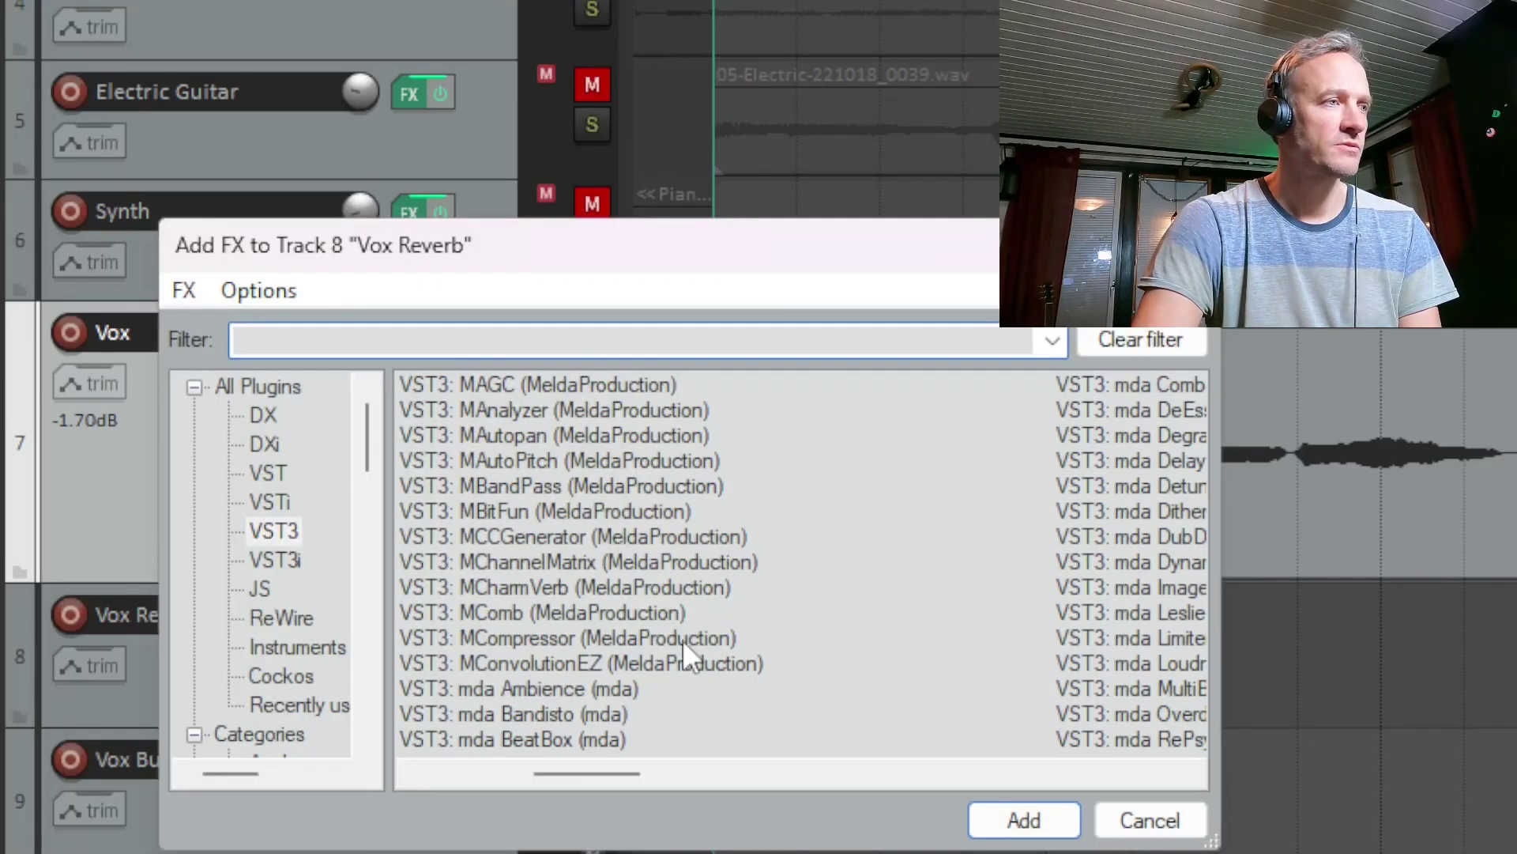
double_click(525, 585)
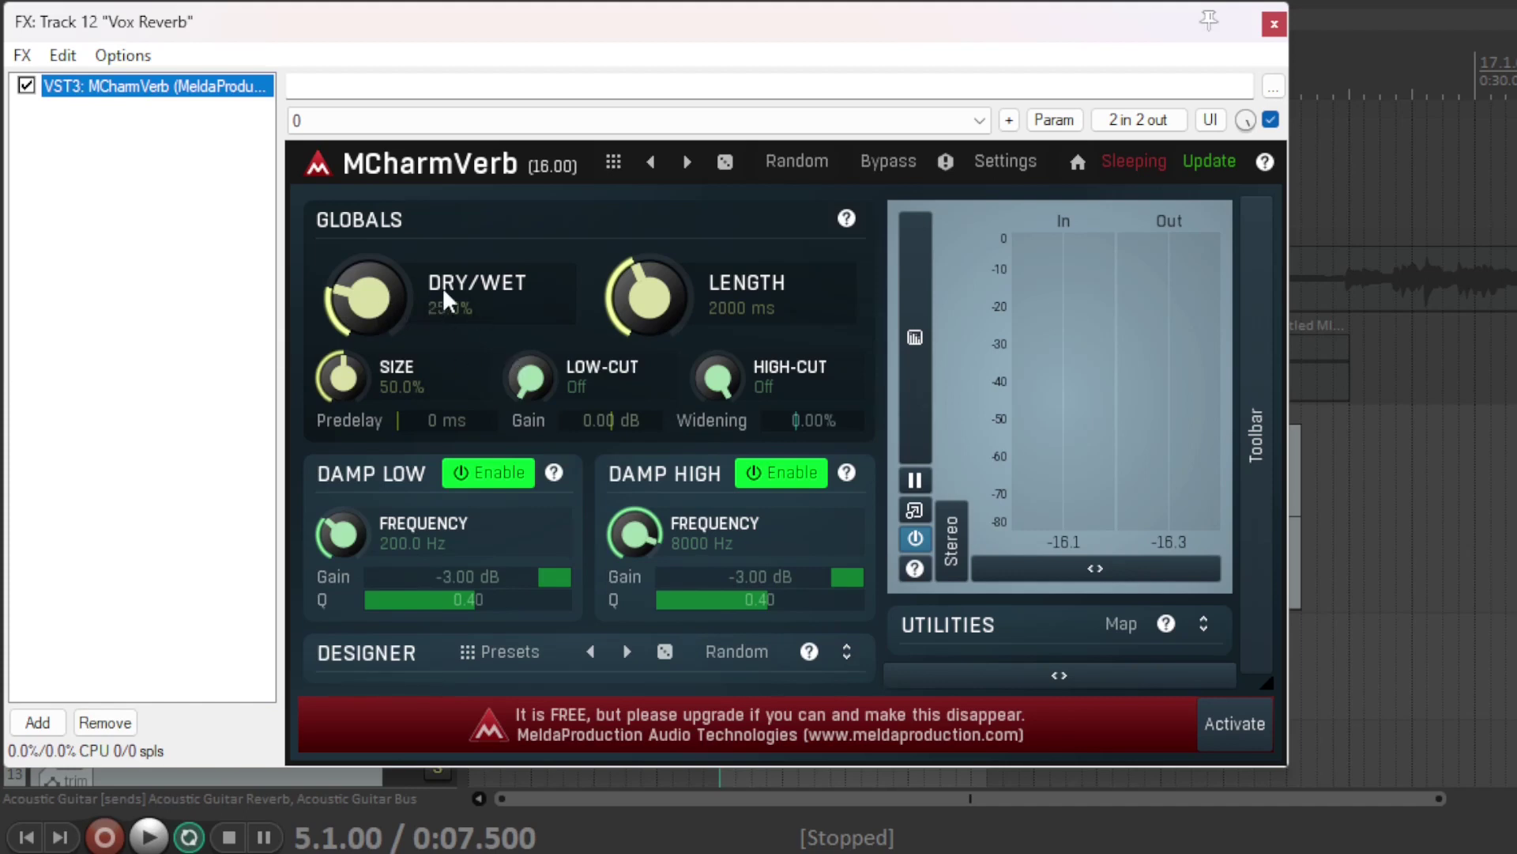
drag(385, 299, 386, 229)
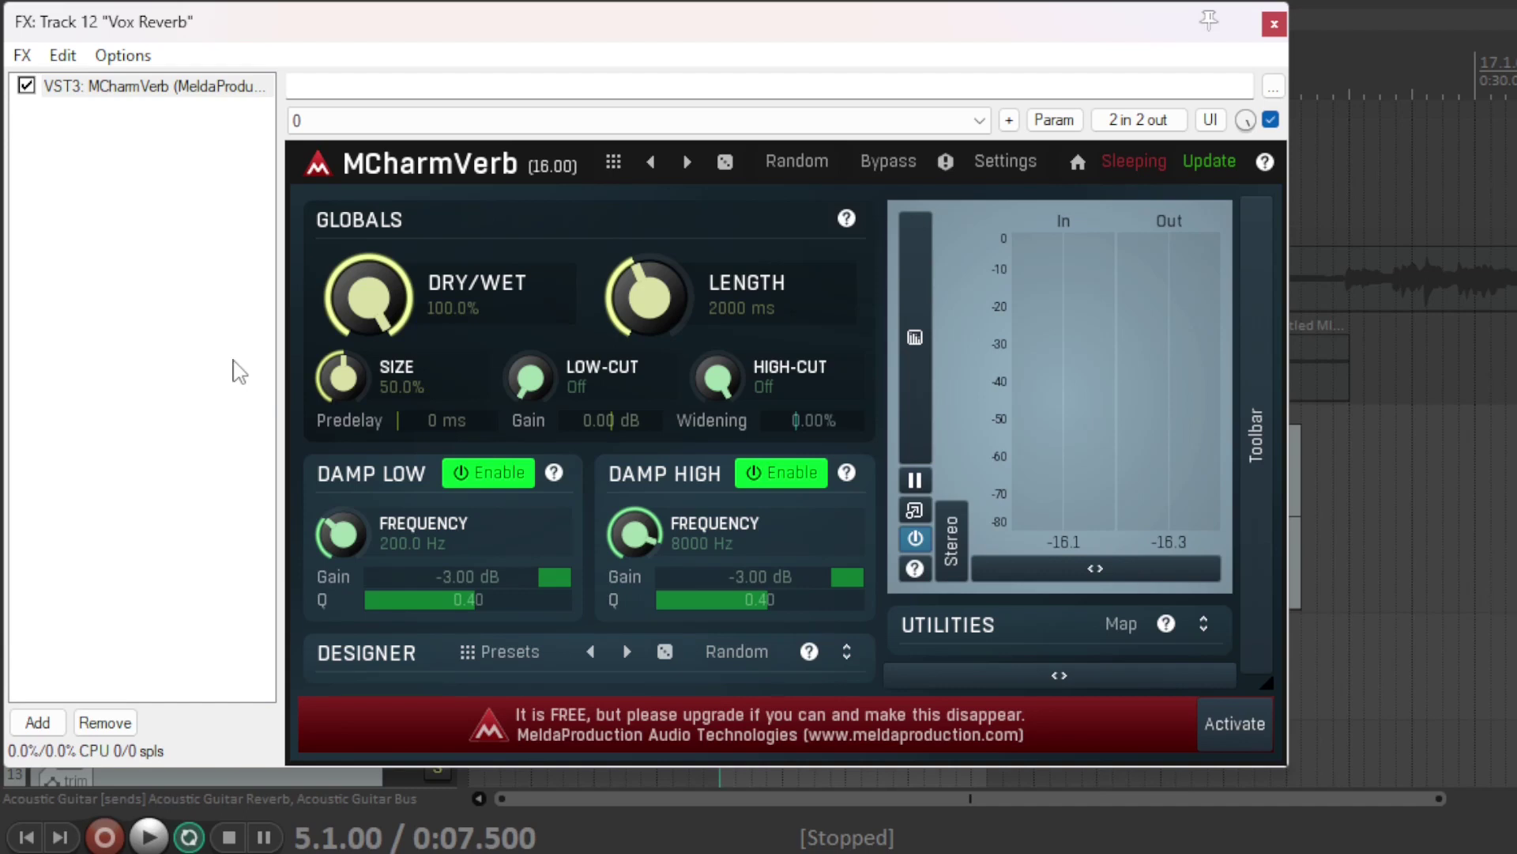
- While the vocal plays, set MCharmVerb's length to 3554 ms and size to 60%, stop playback and close the FX window
key(space)
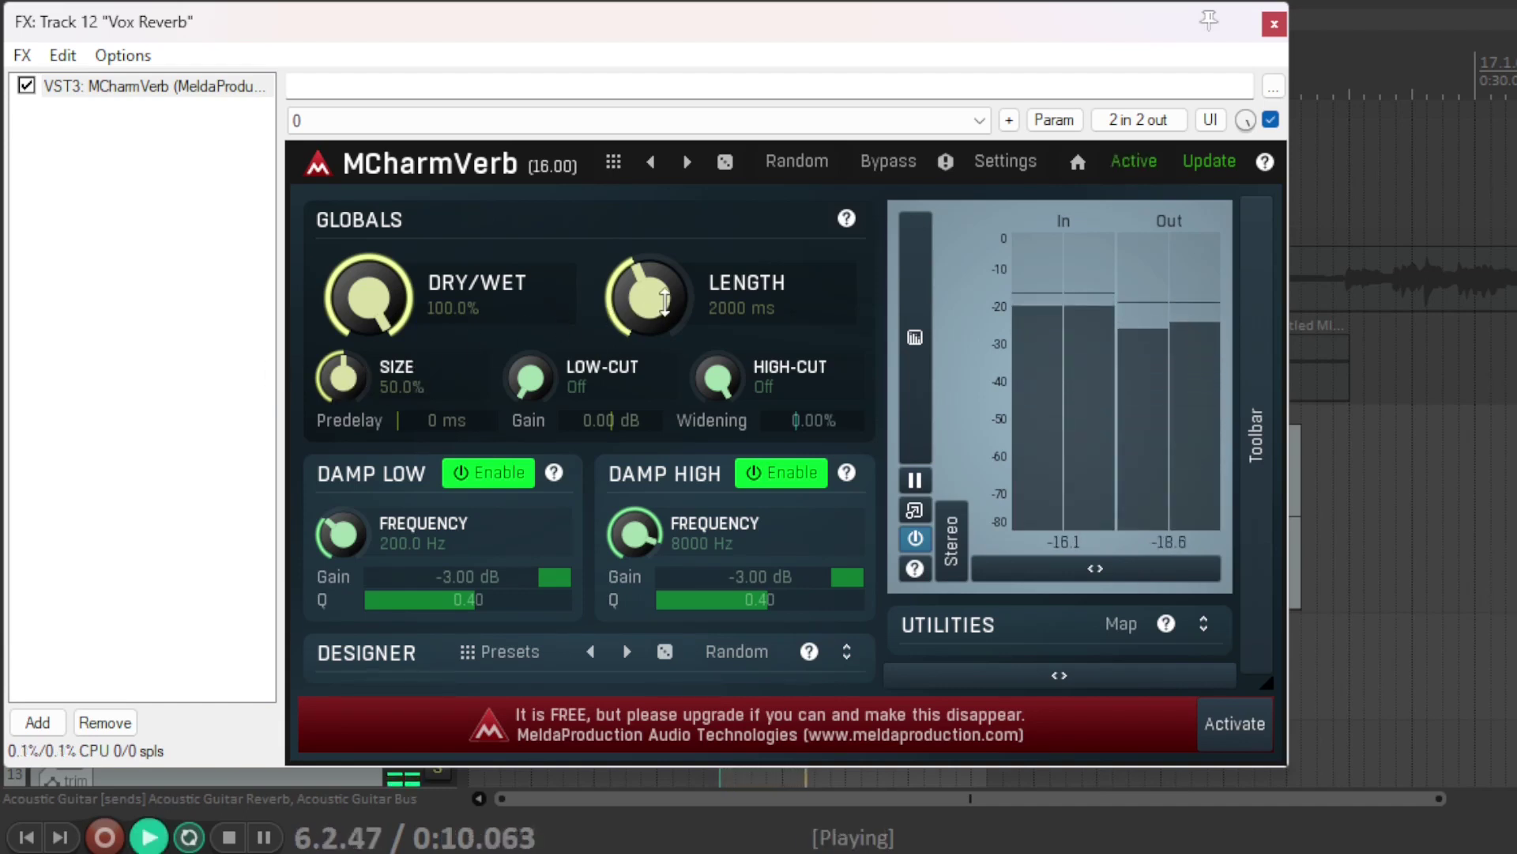
drag(654, 300, 655, 269)
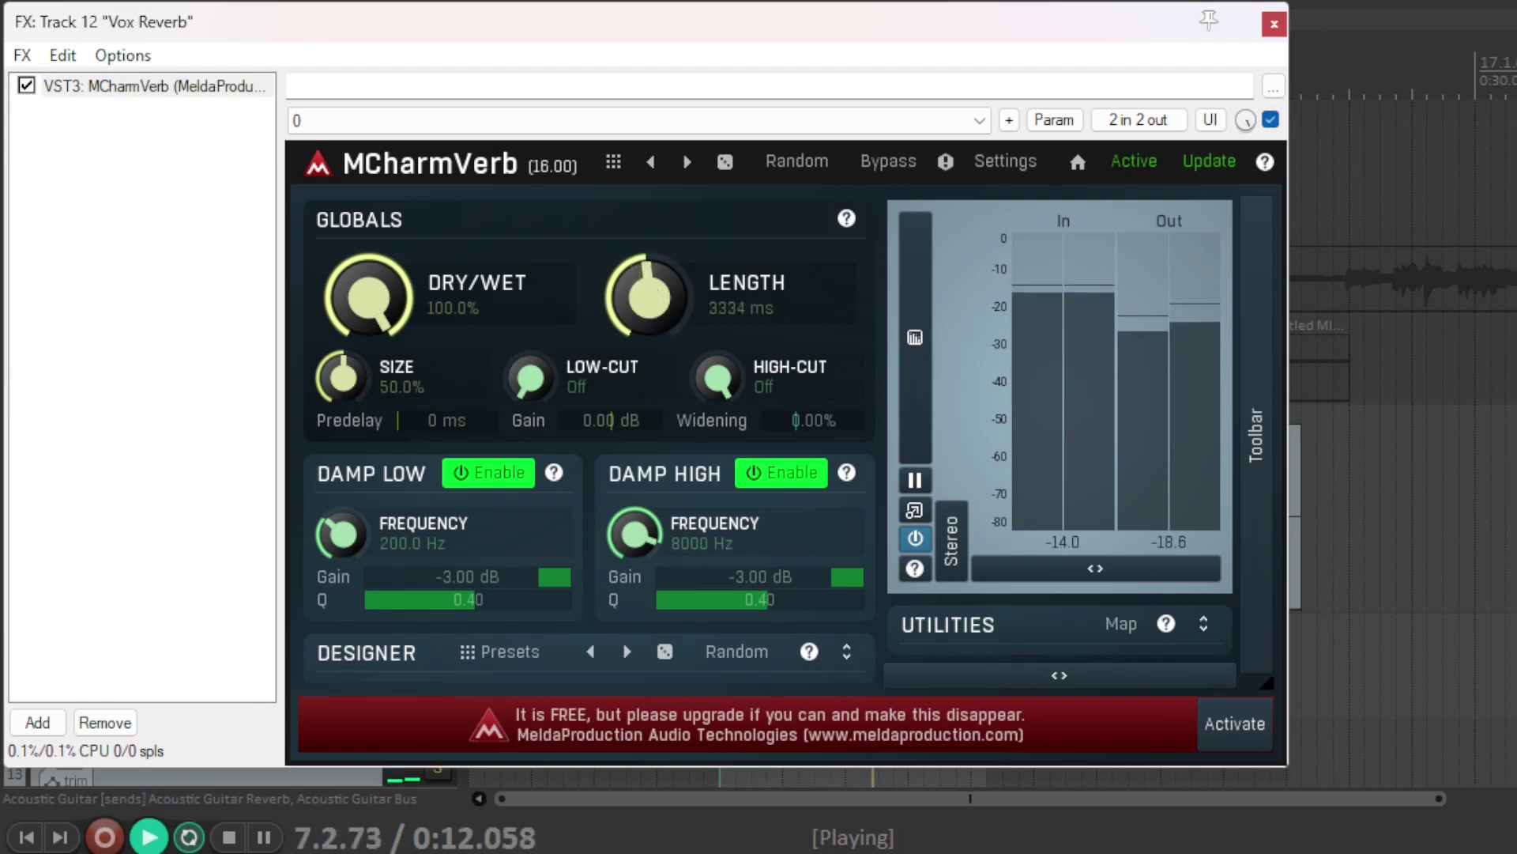
drag(343, 377, 342, 360)
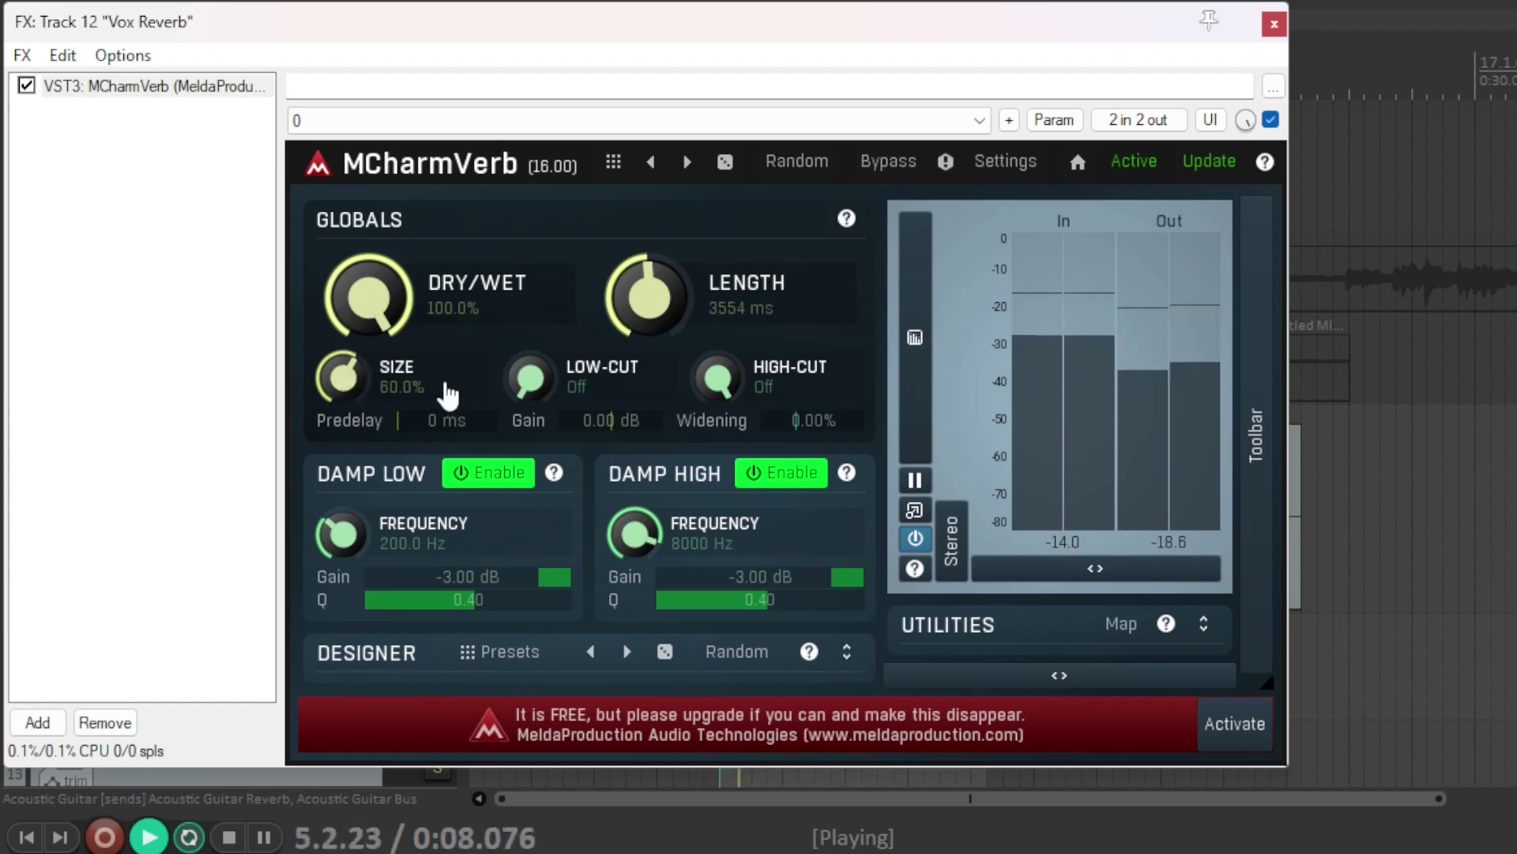
key(space)
click(162, 395)
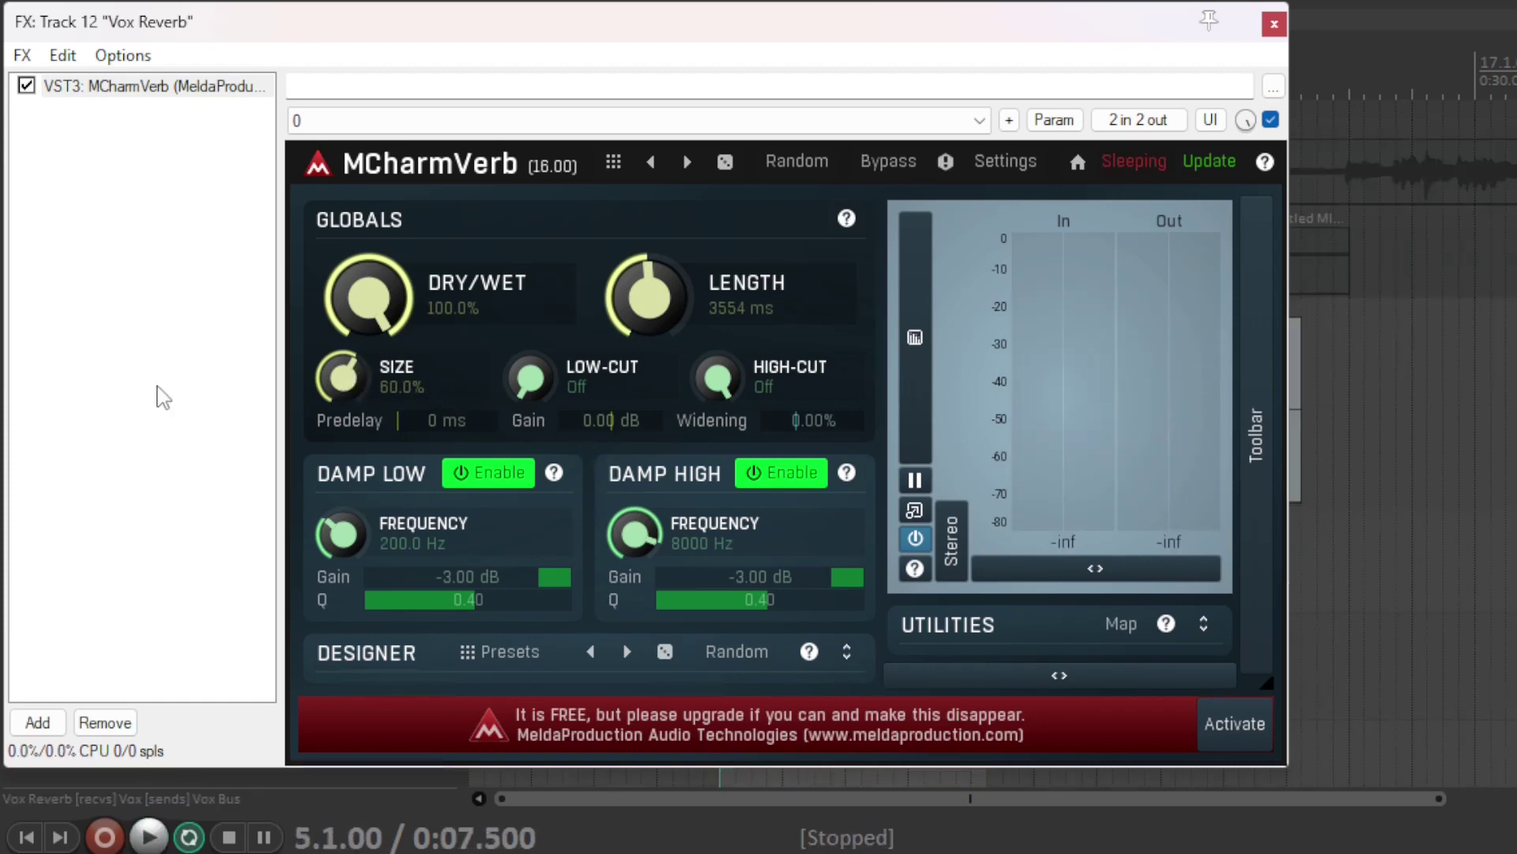
click(1274, 24)
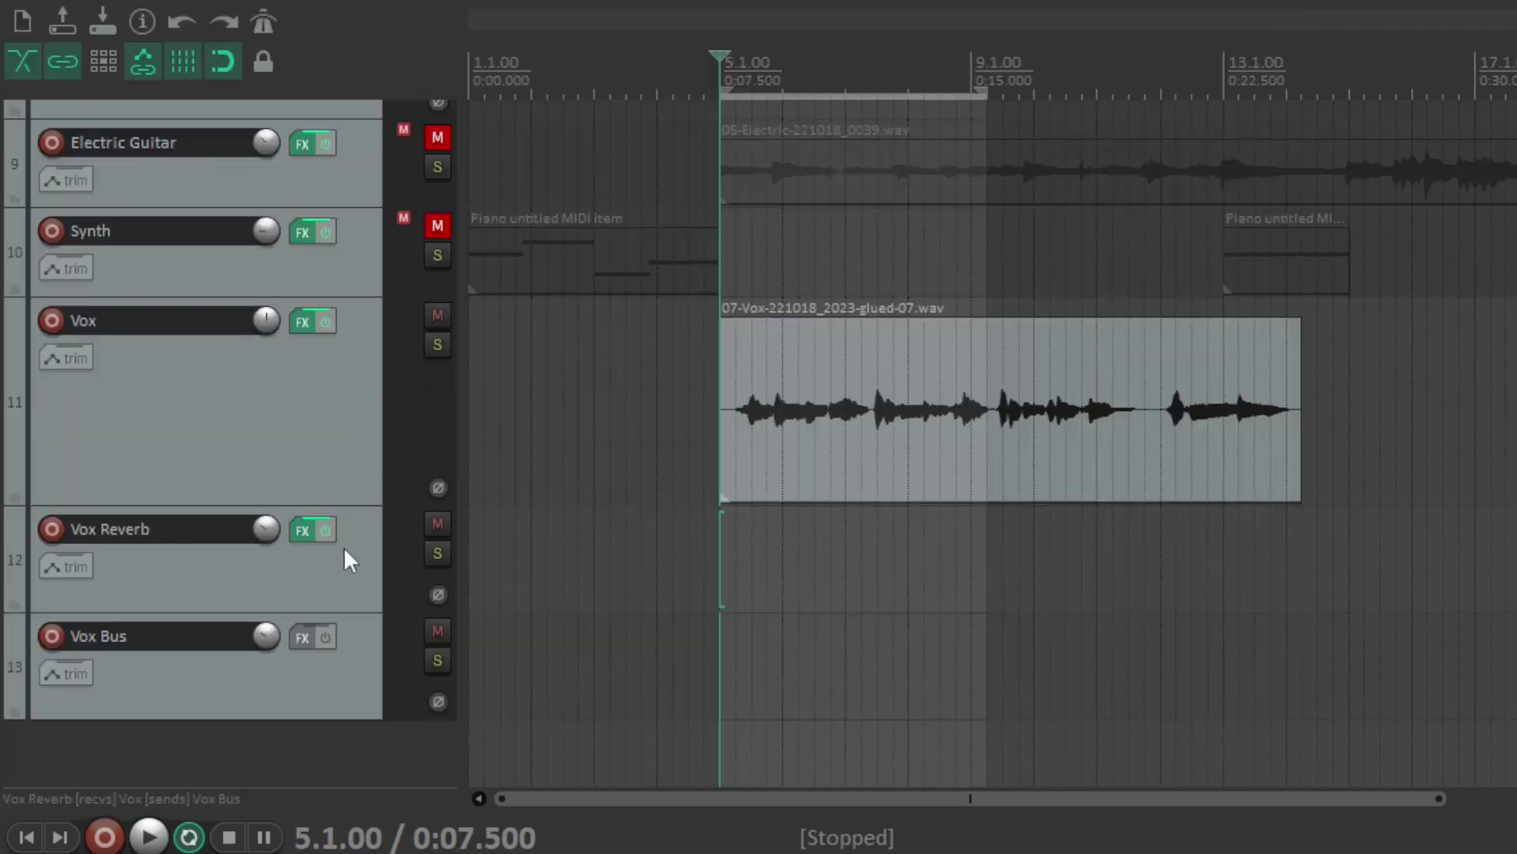
- Balance the levels during playback, bringing Vox Reverb up from silence to -9.03 dB and setting Vox Bus to -2.90 dB
click(260, 531)
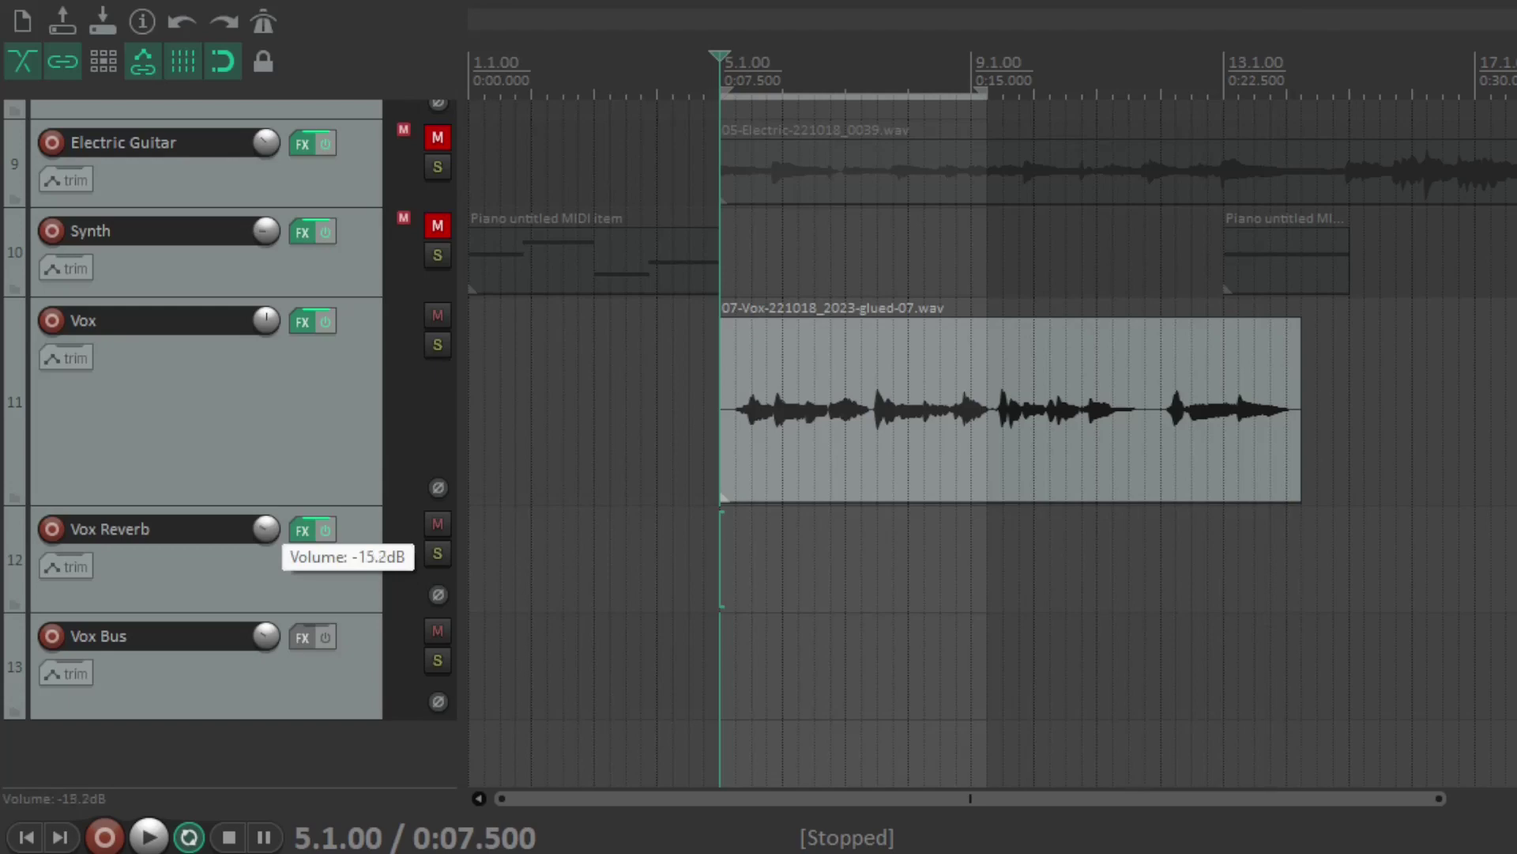
mouse_move(266, 530)
mouse_down()
mouse_move(265, 553)
mouse_move(260, 524)
mouse_up()
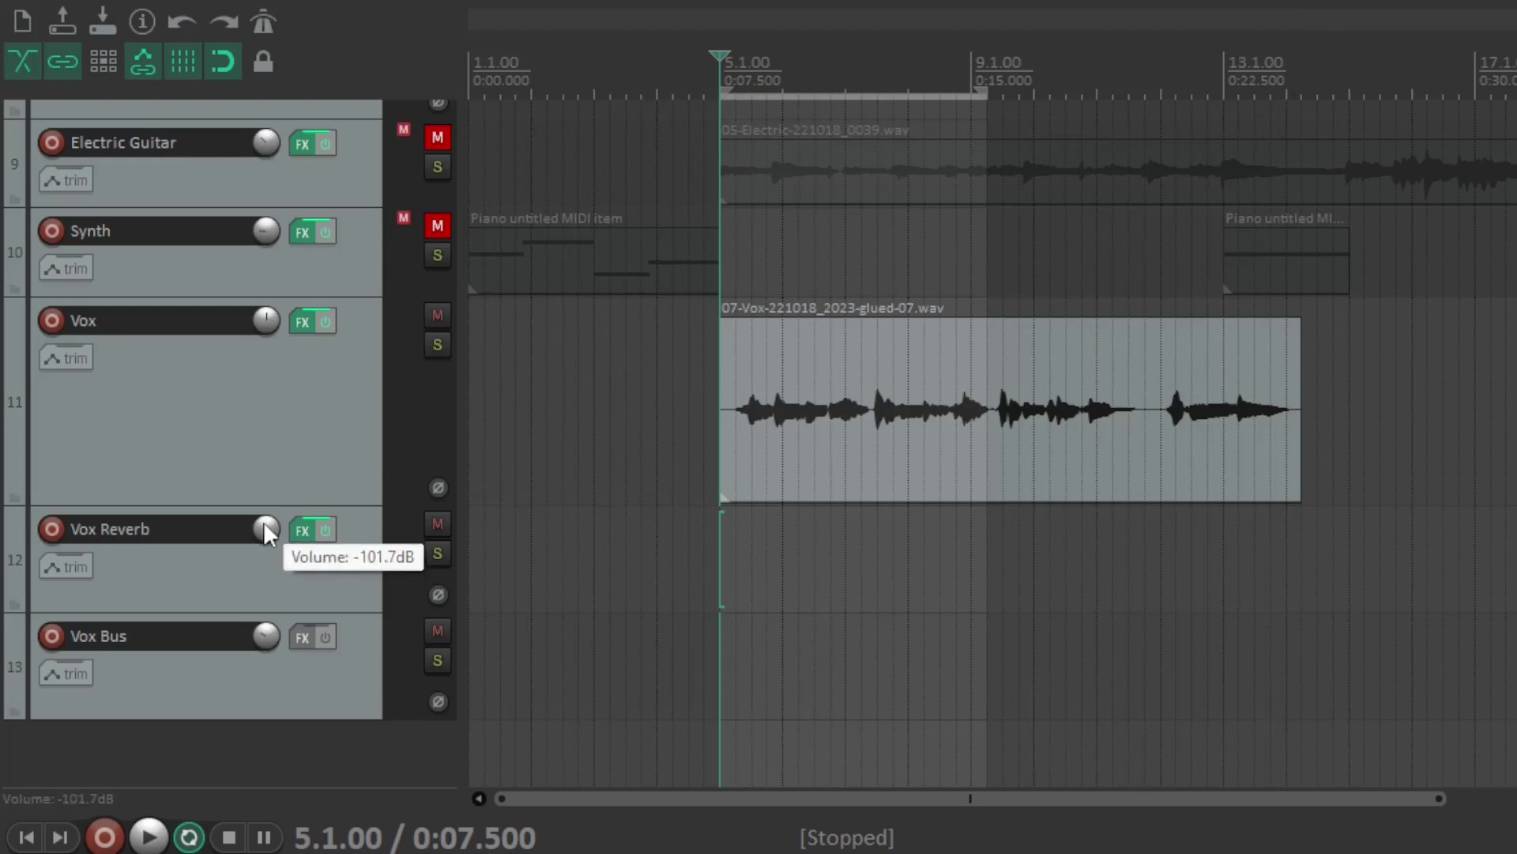
key(space)
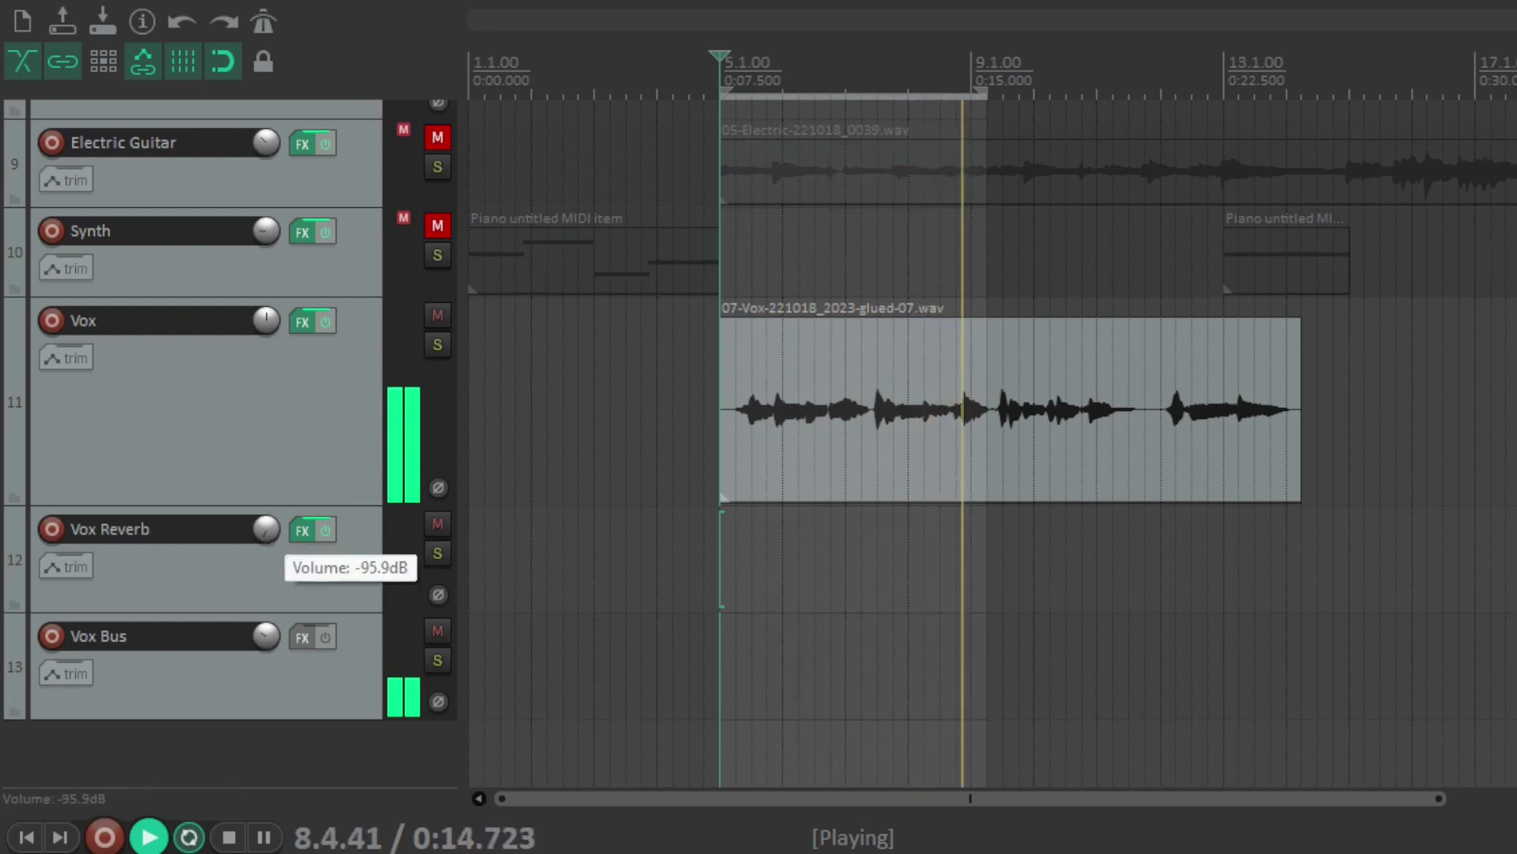
drag(265, 529, 265, 509)
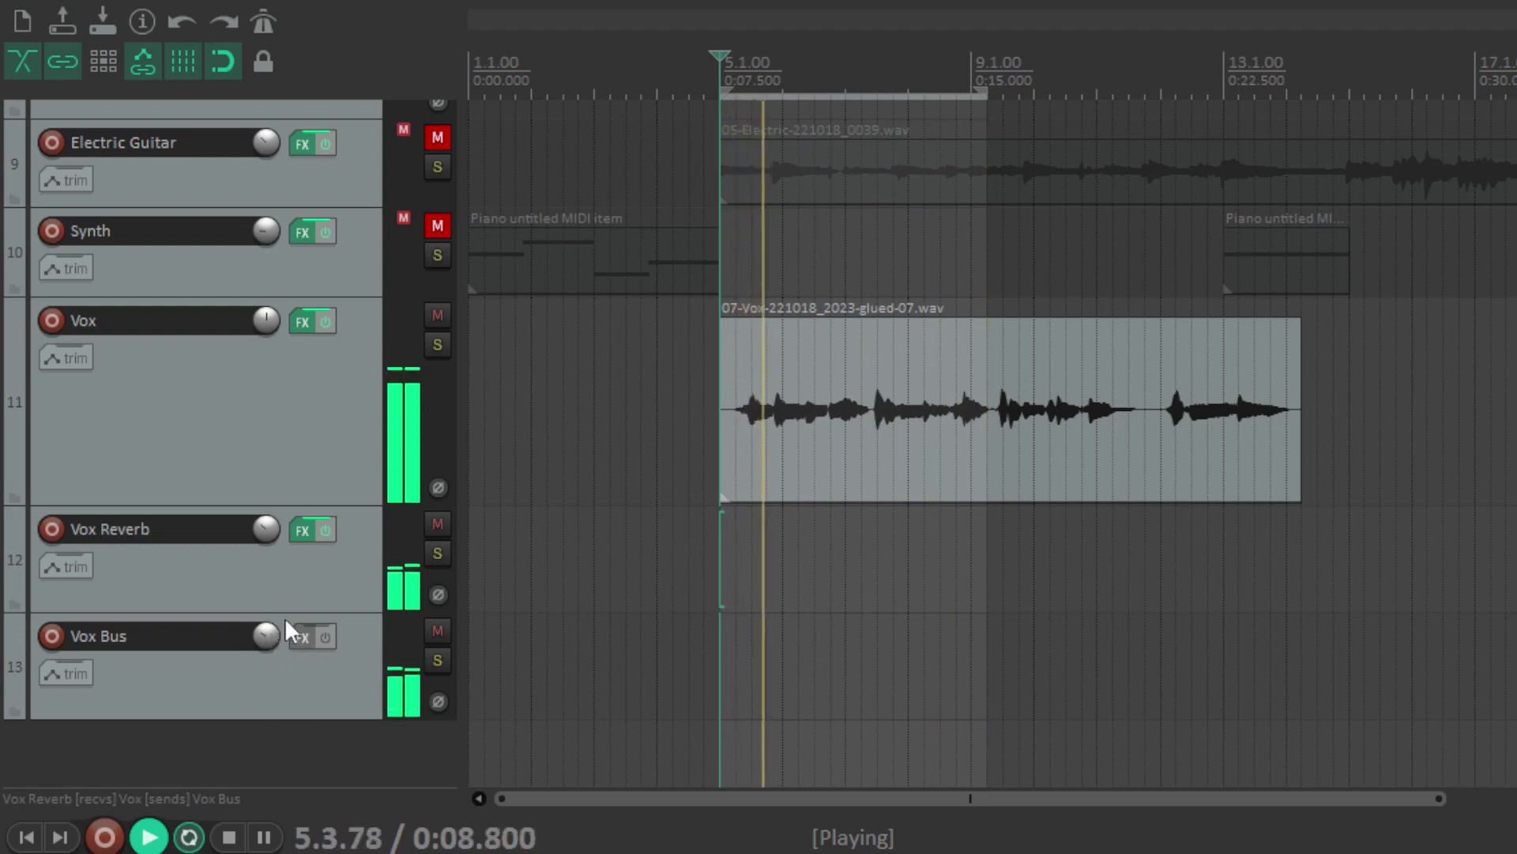
drag(267, 637, 263, 640)
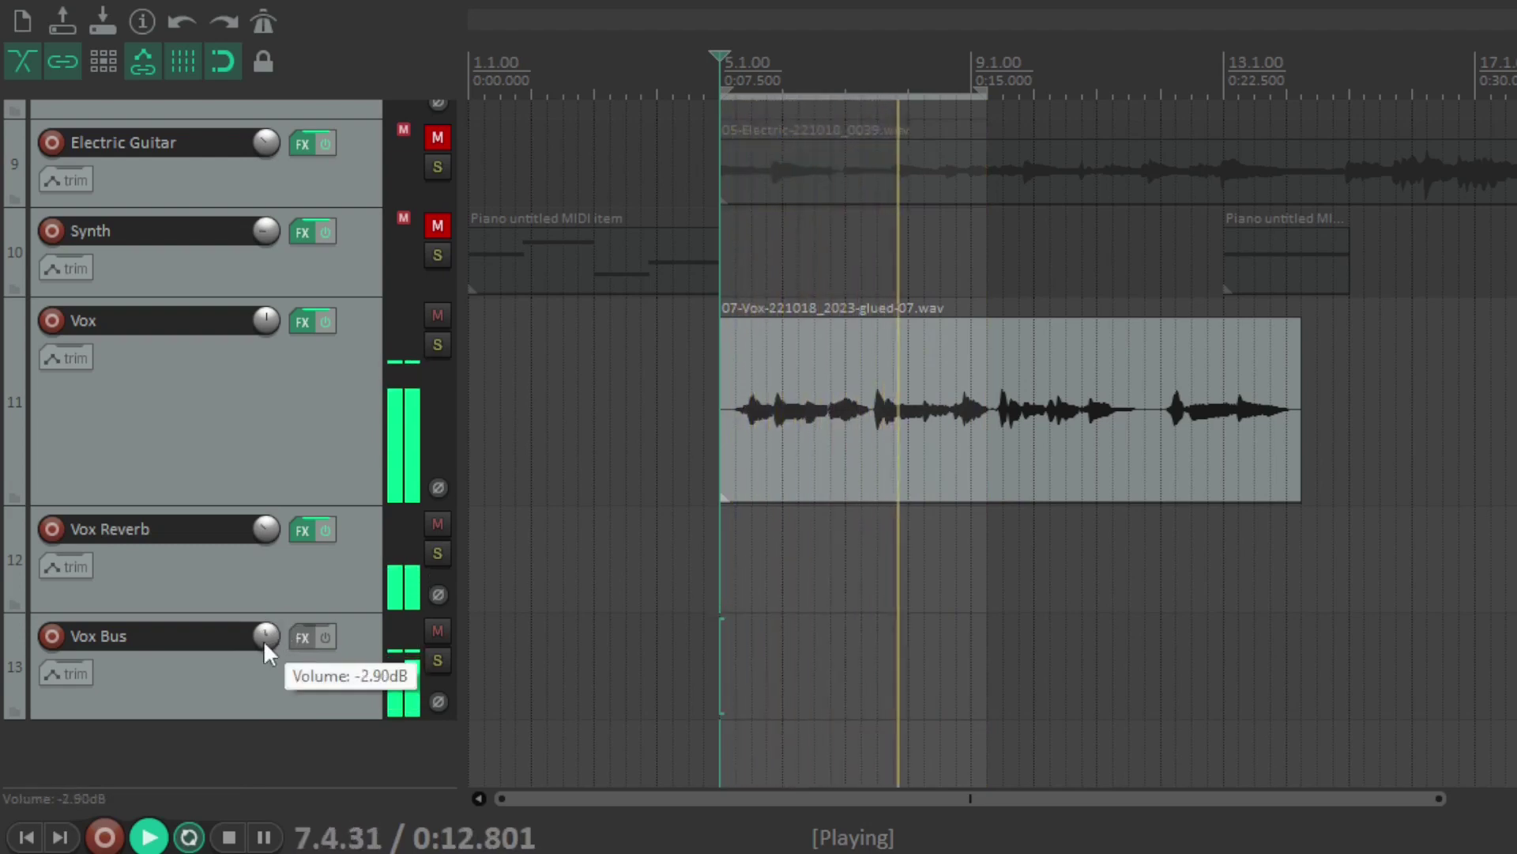
drag(266, 530, 264, 528)
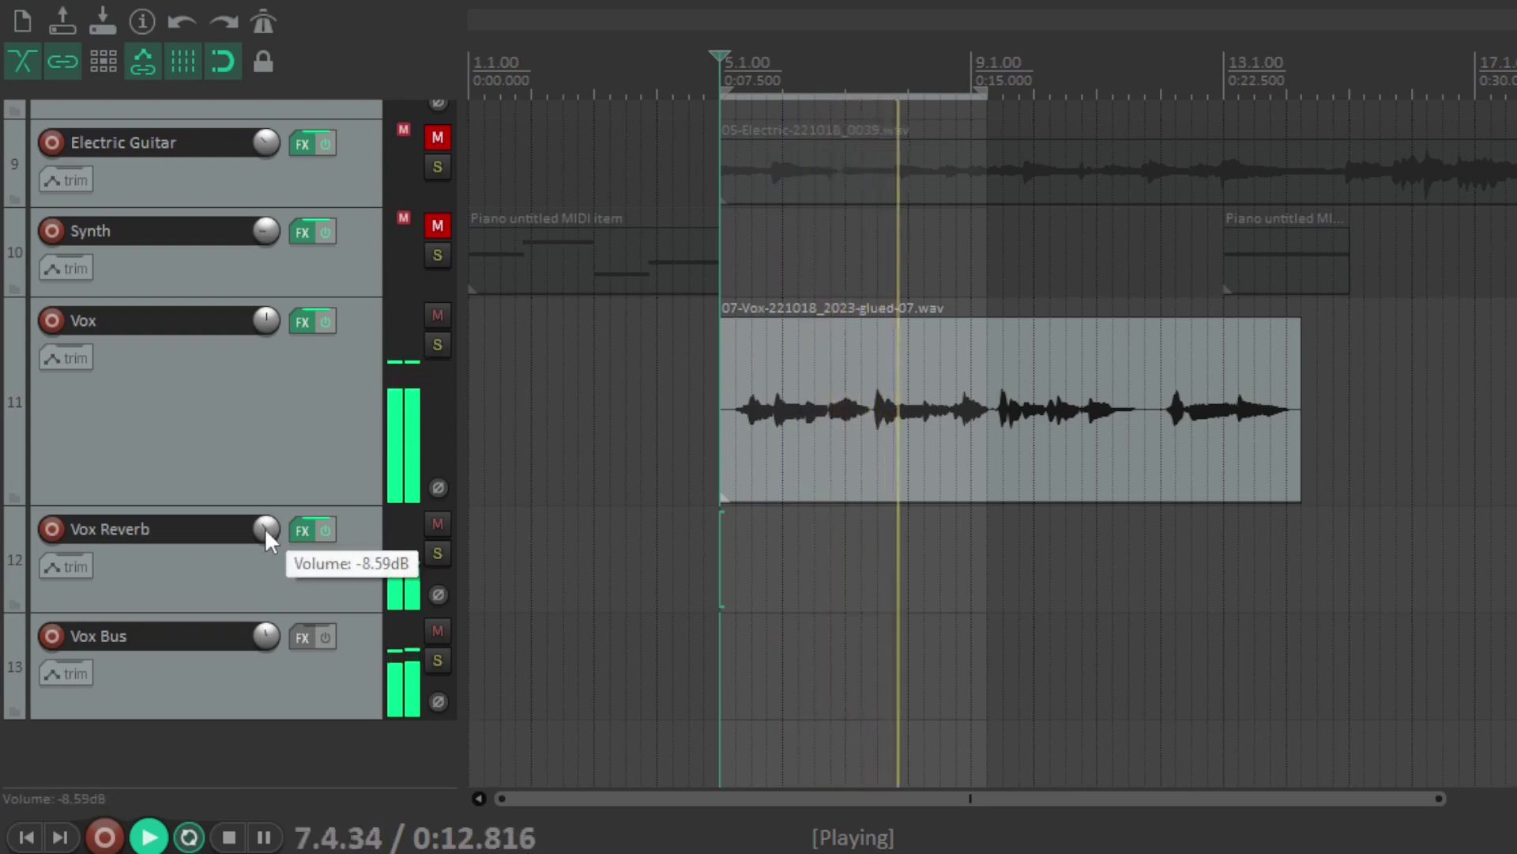
scroll(266, 531, down, 1)
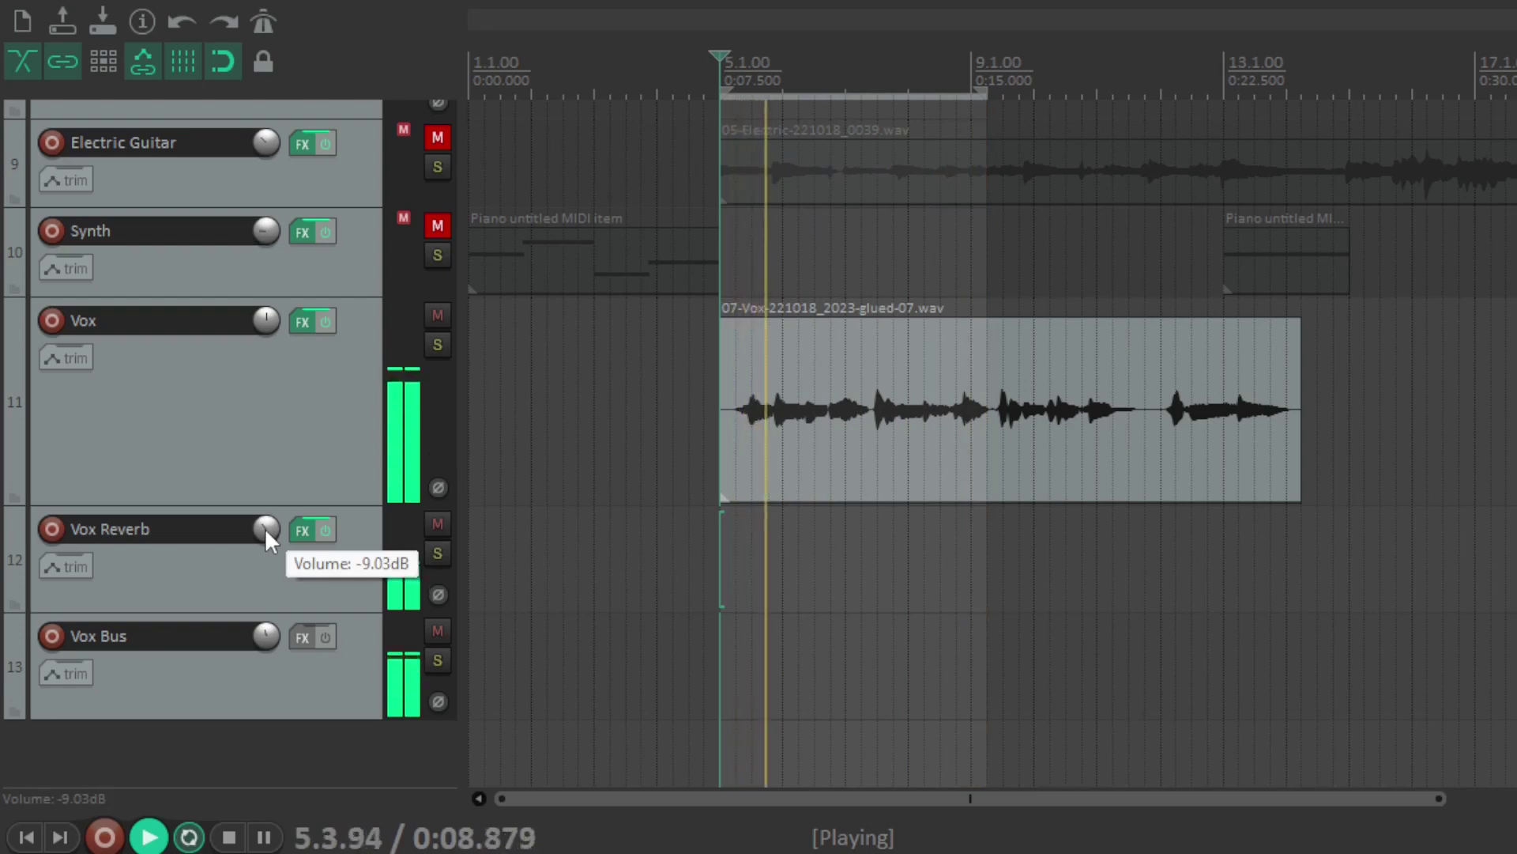
key(space)
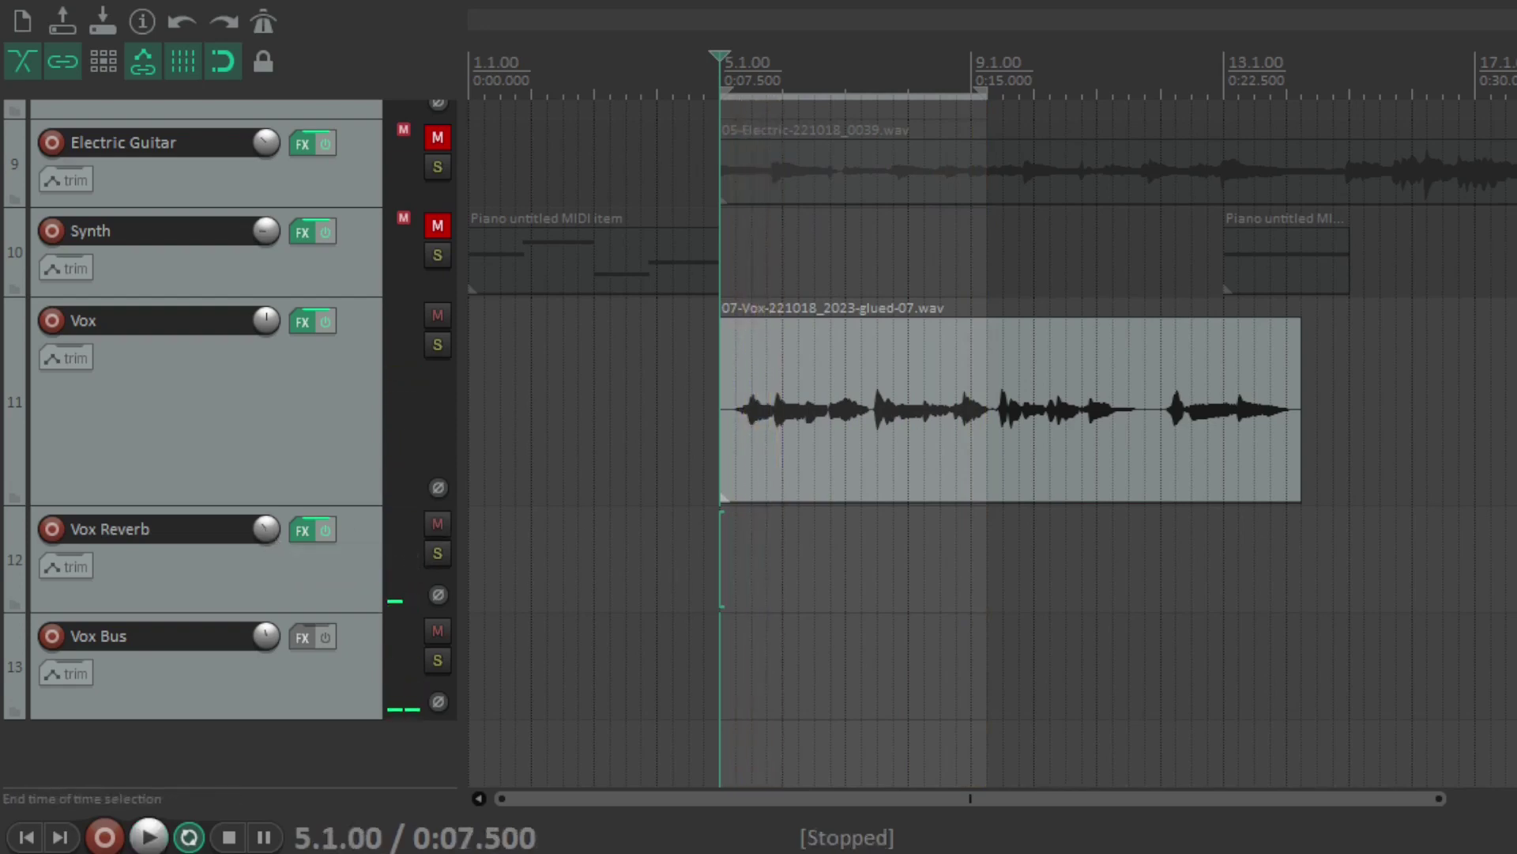
- Play and stop the start of the vocal several times to listen to the reverb tail
scroll(583, 450, up, 1)
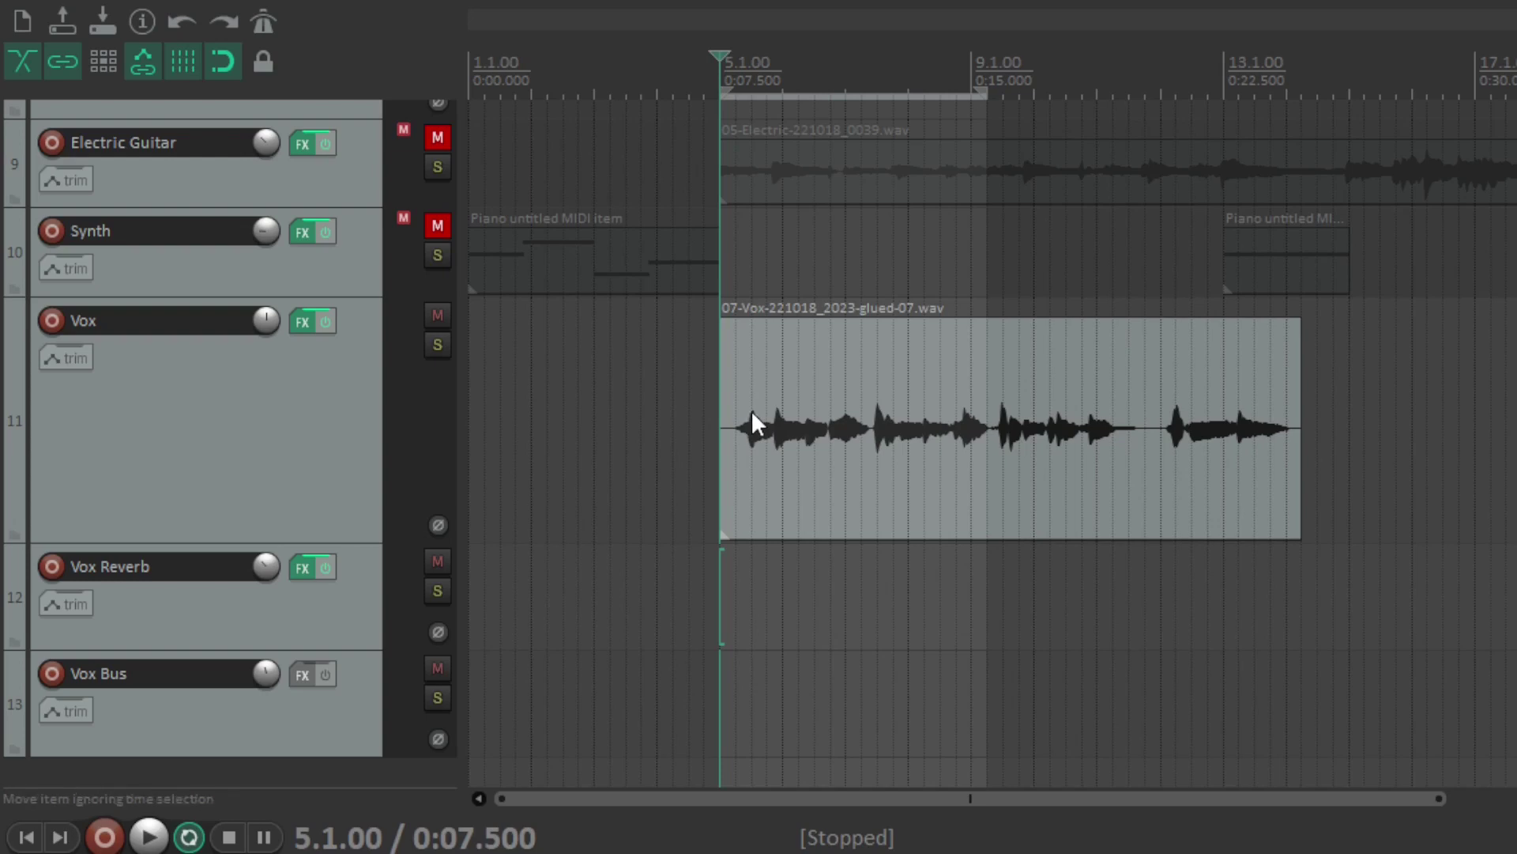
key(space)
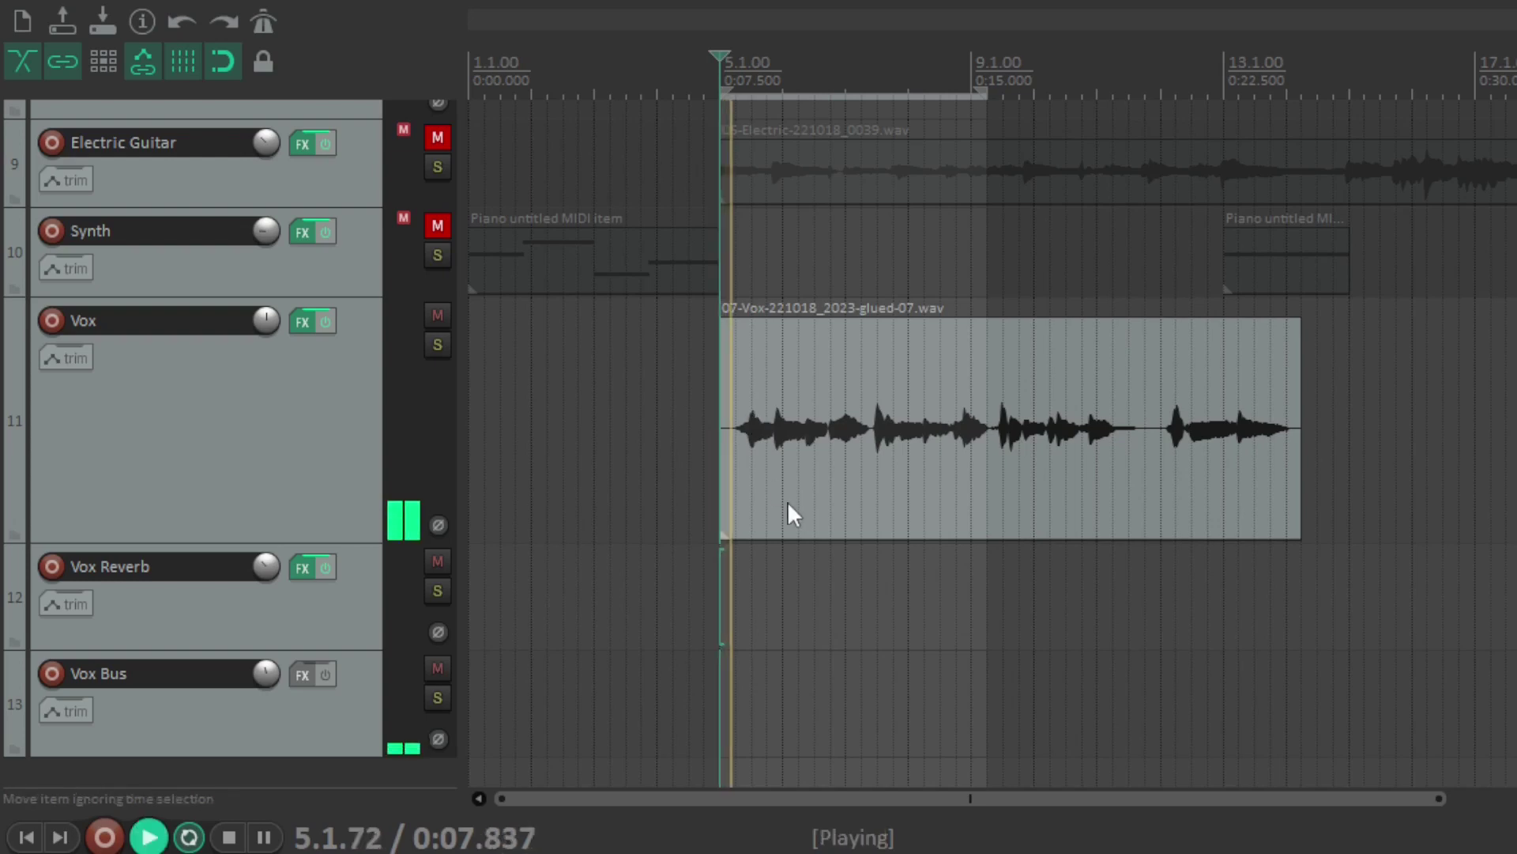
key(space)
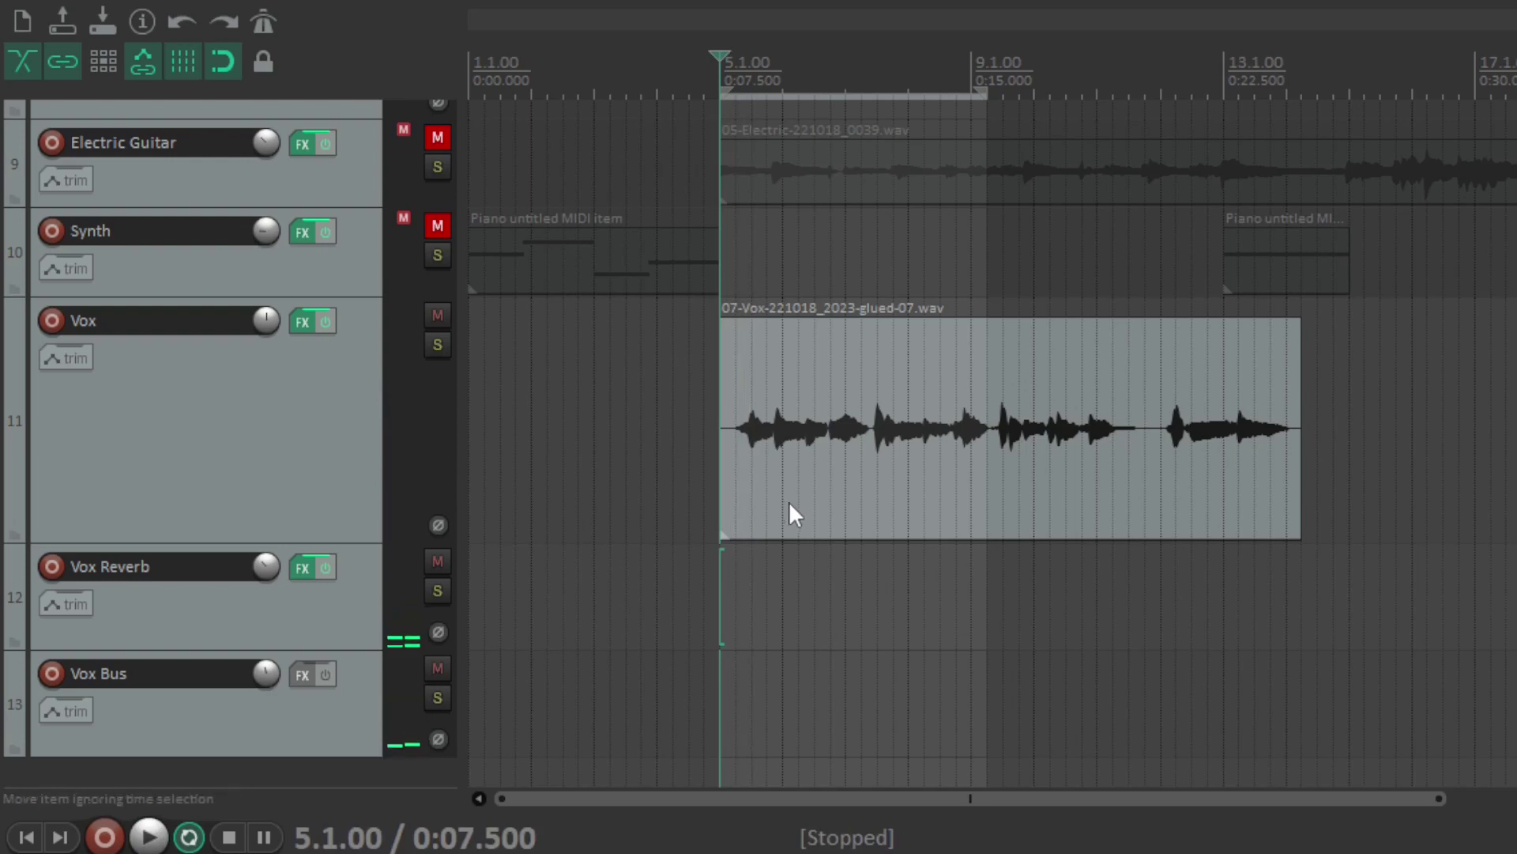
key(space)
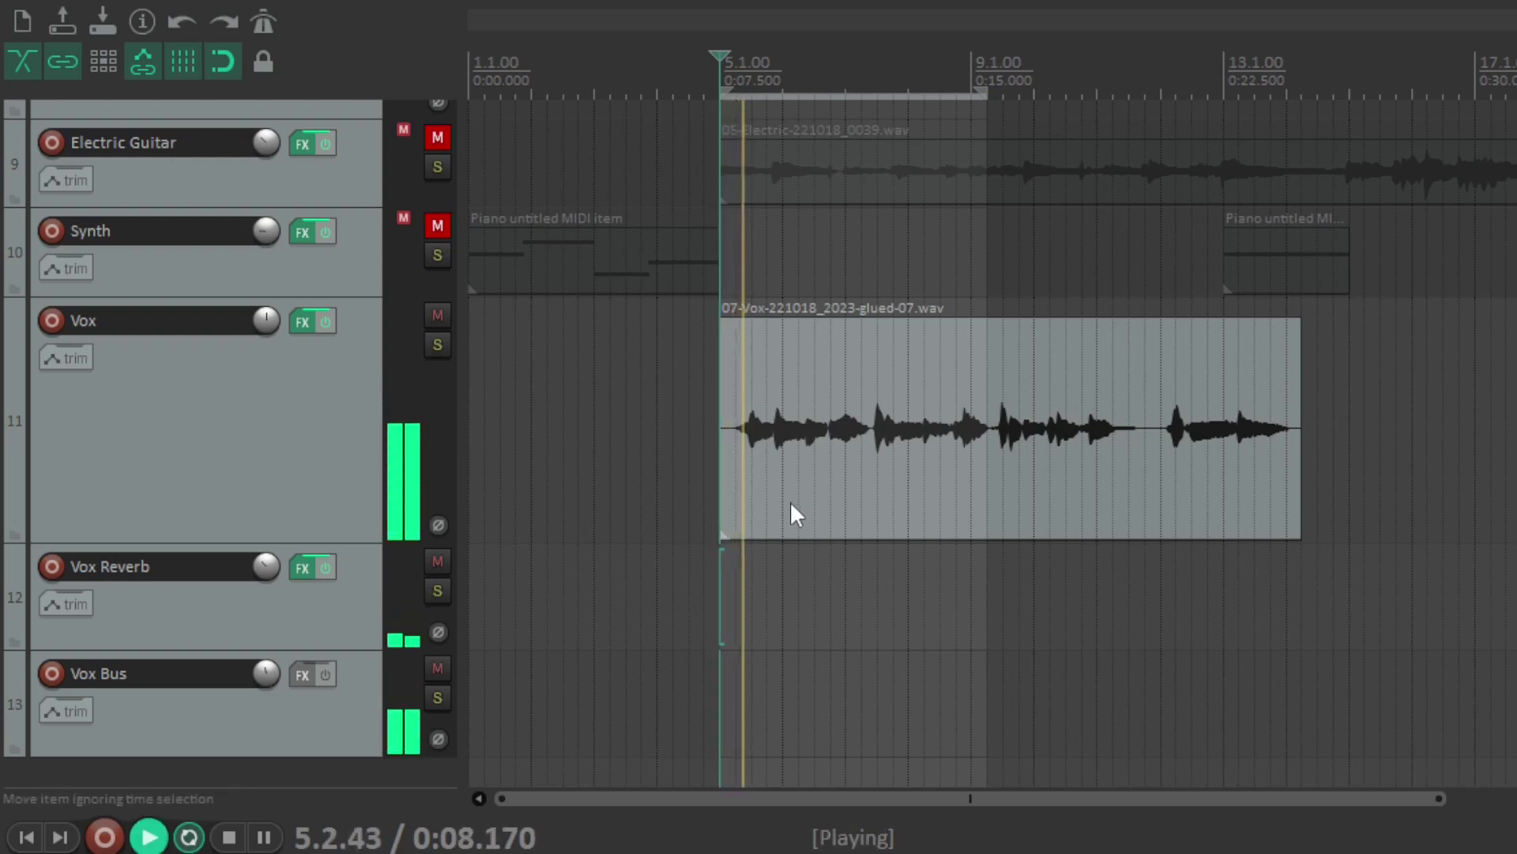
key(space)
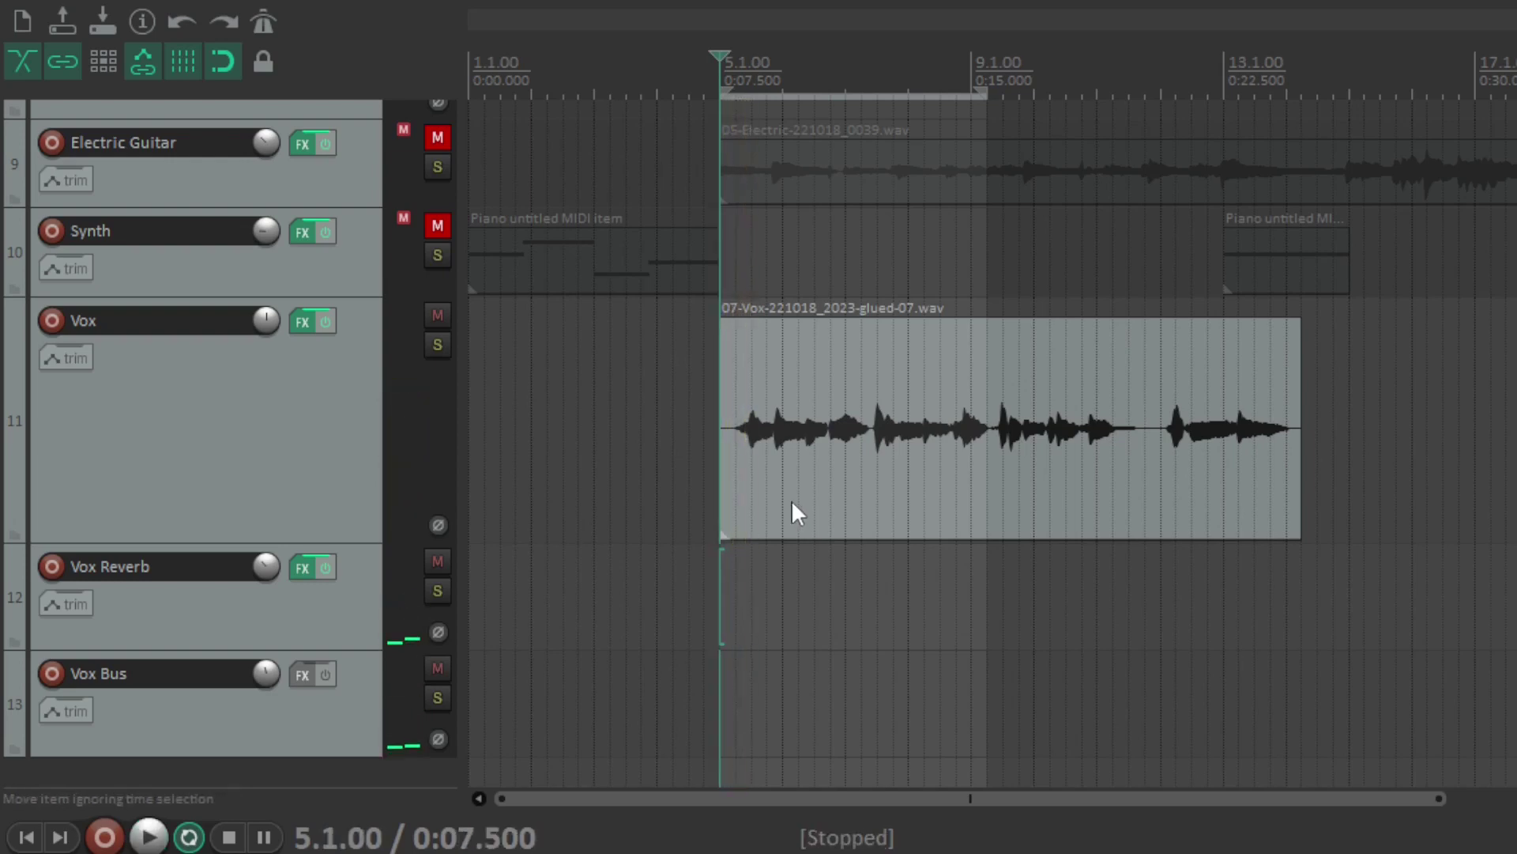
key(space)
key(space)
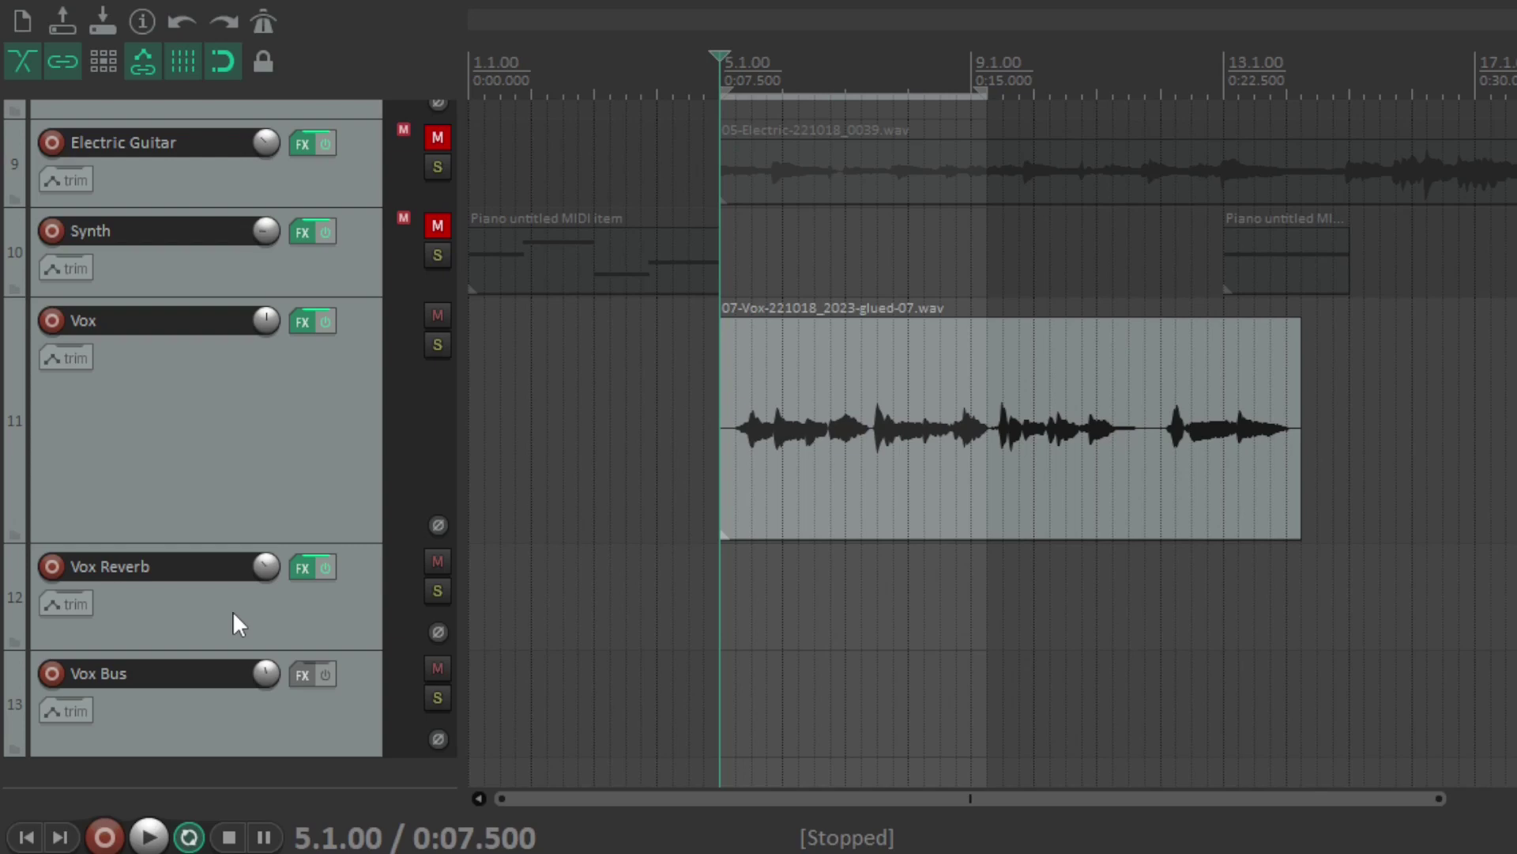
- Add the VST3 MCompressor plugin to the Vox Reverb track and move it before MCharmVerb in the FX chain
click(298, 565)
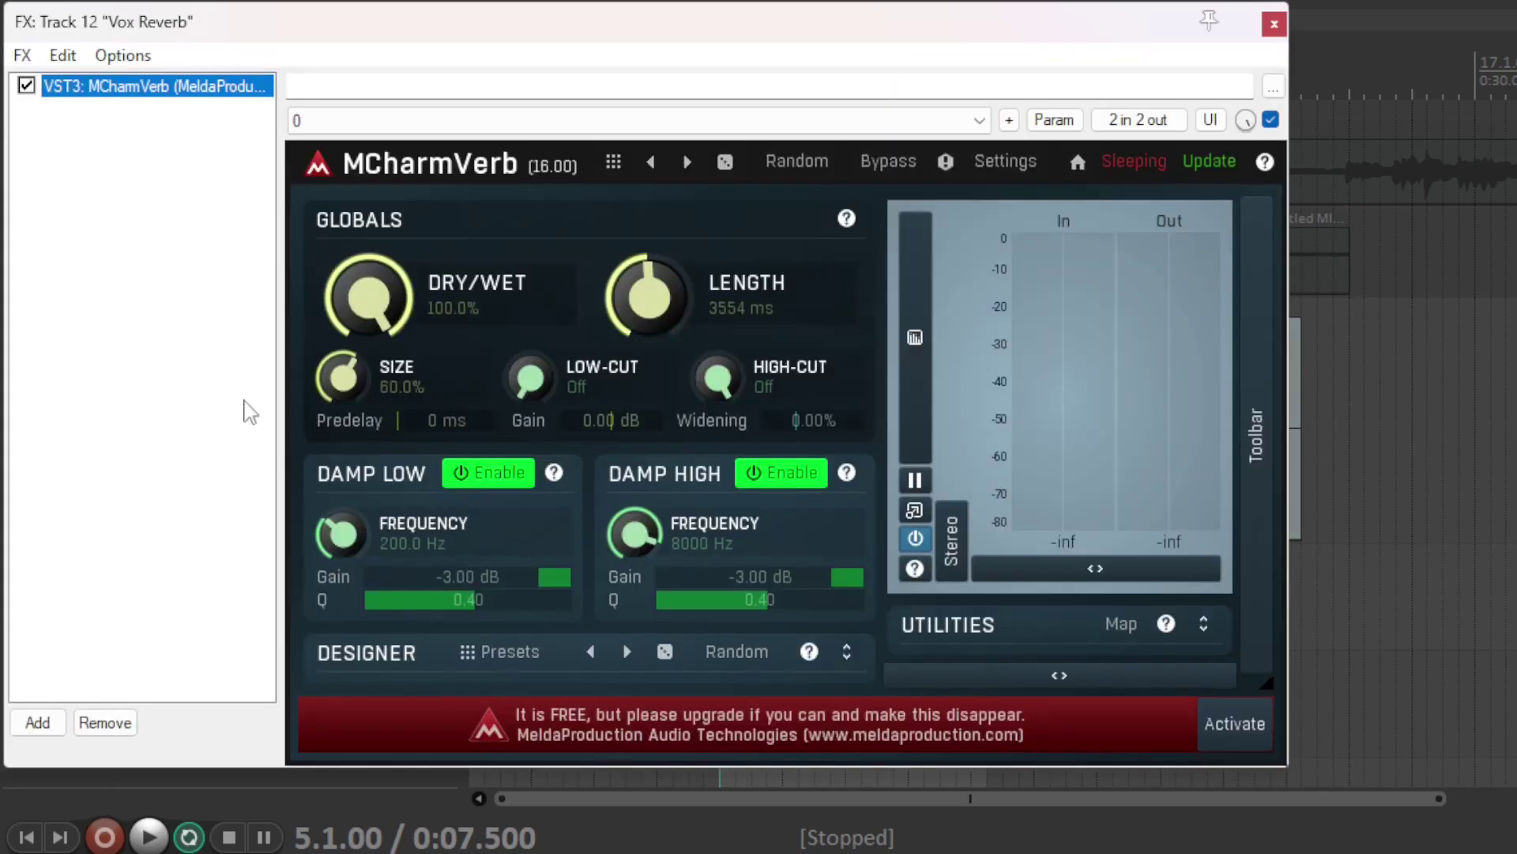
right_click(139, 133)
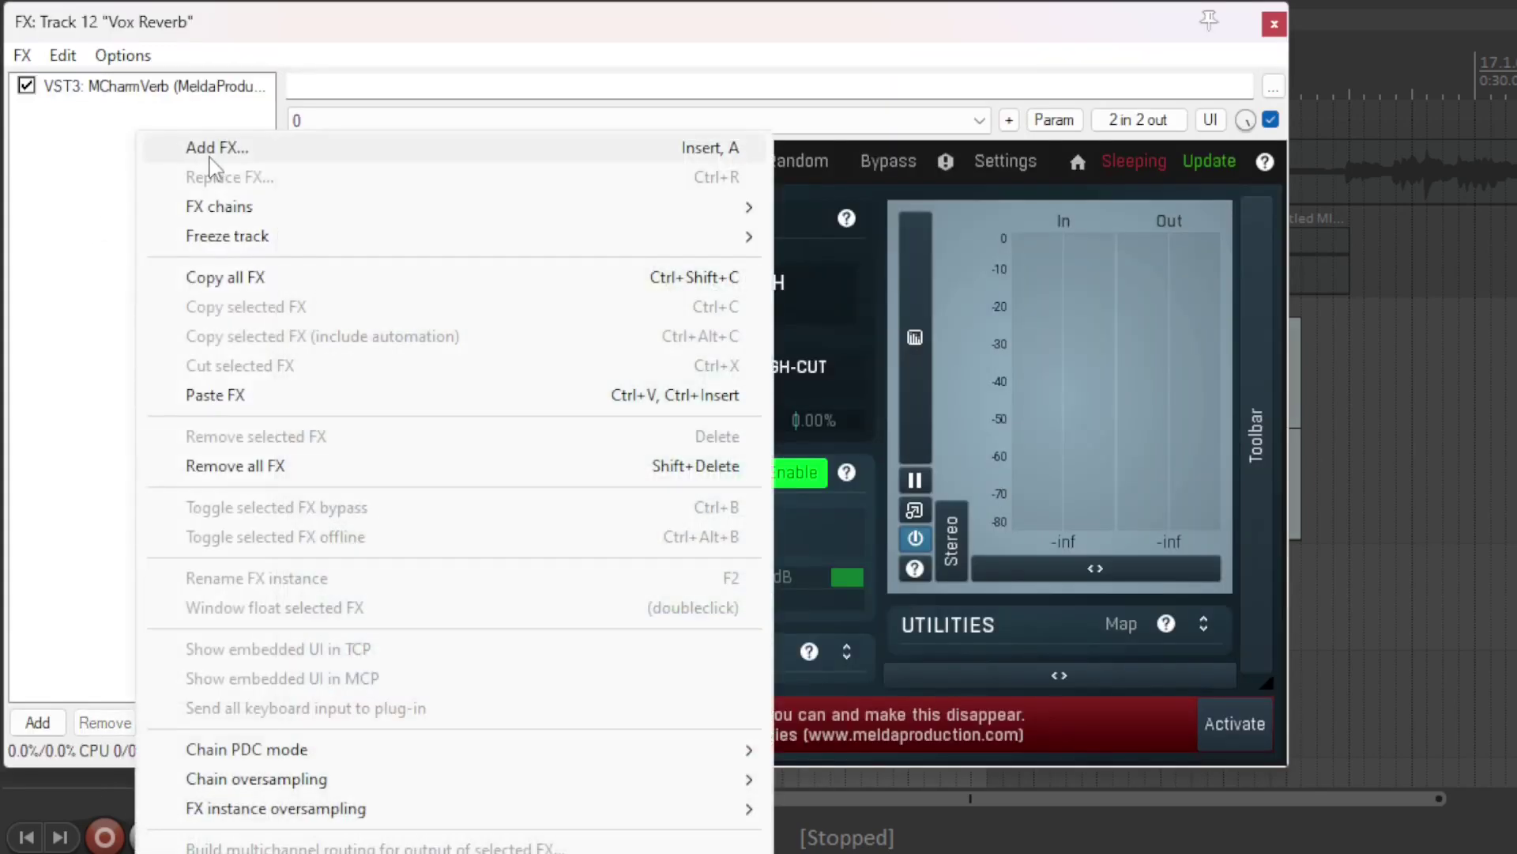
click(212, 148)
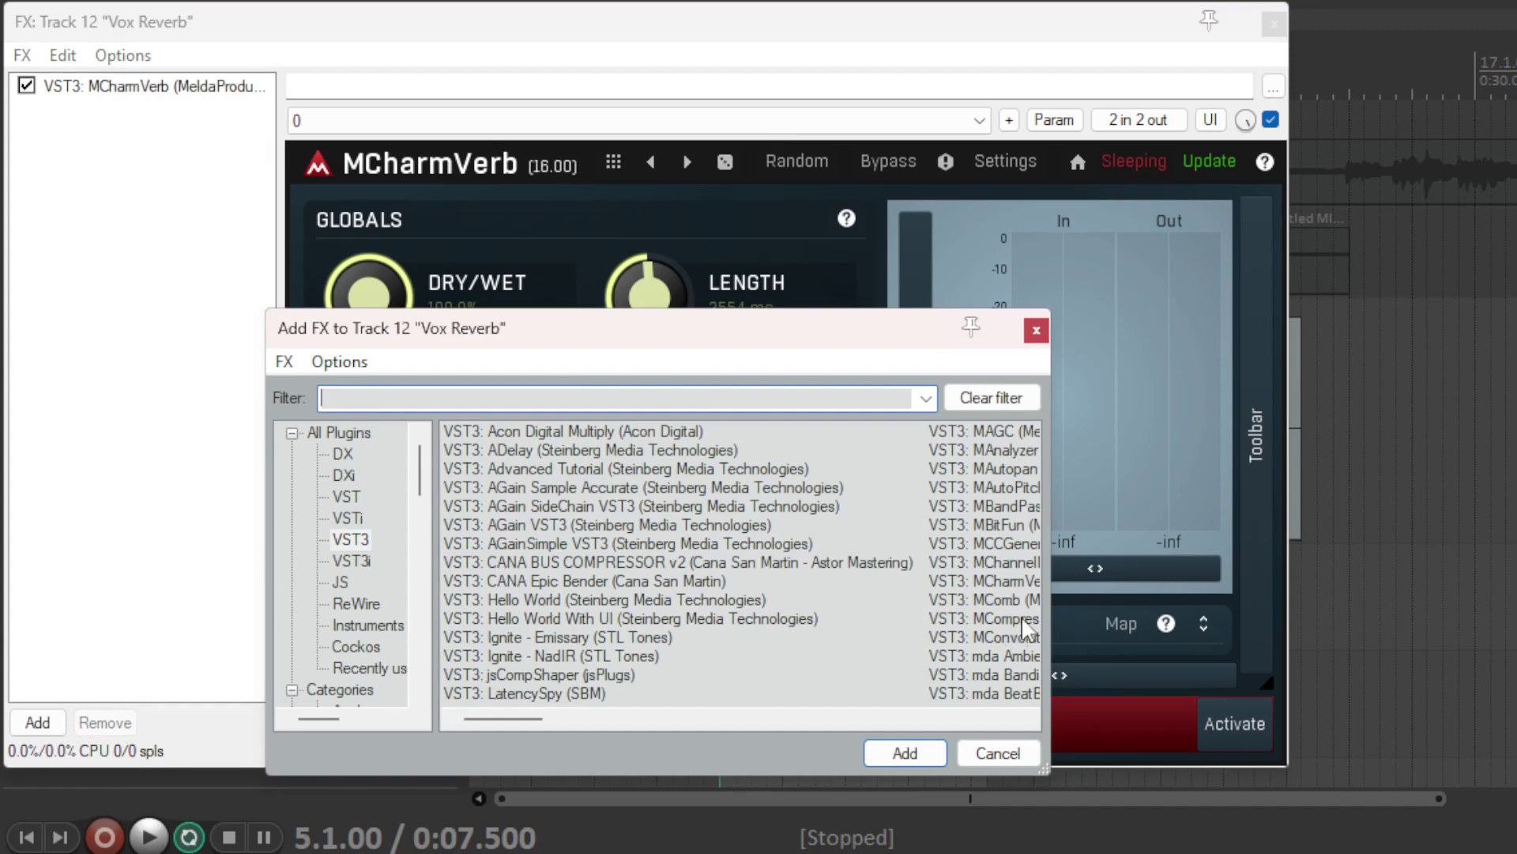
double_click(1021, 615)
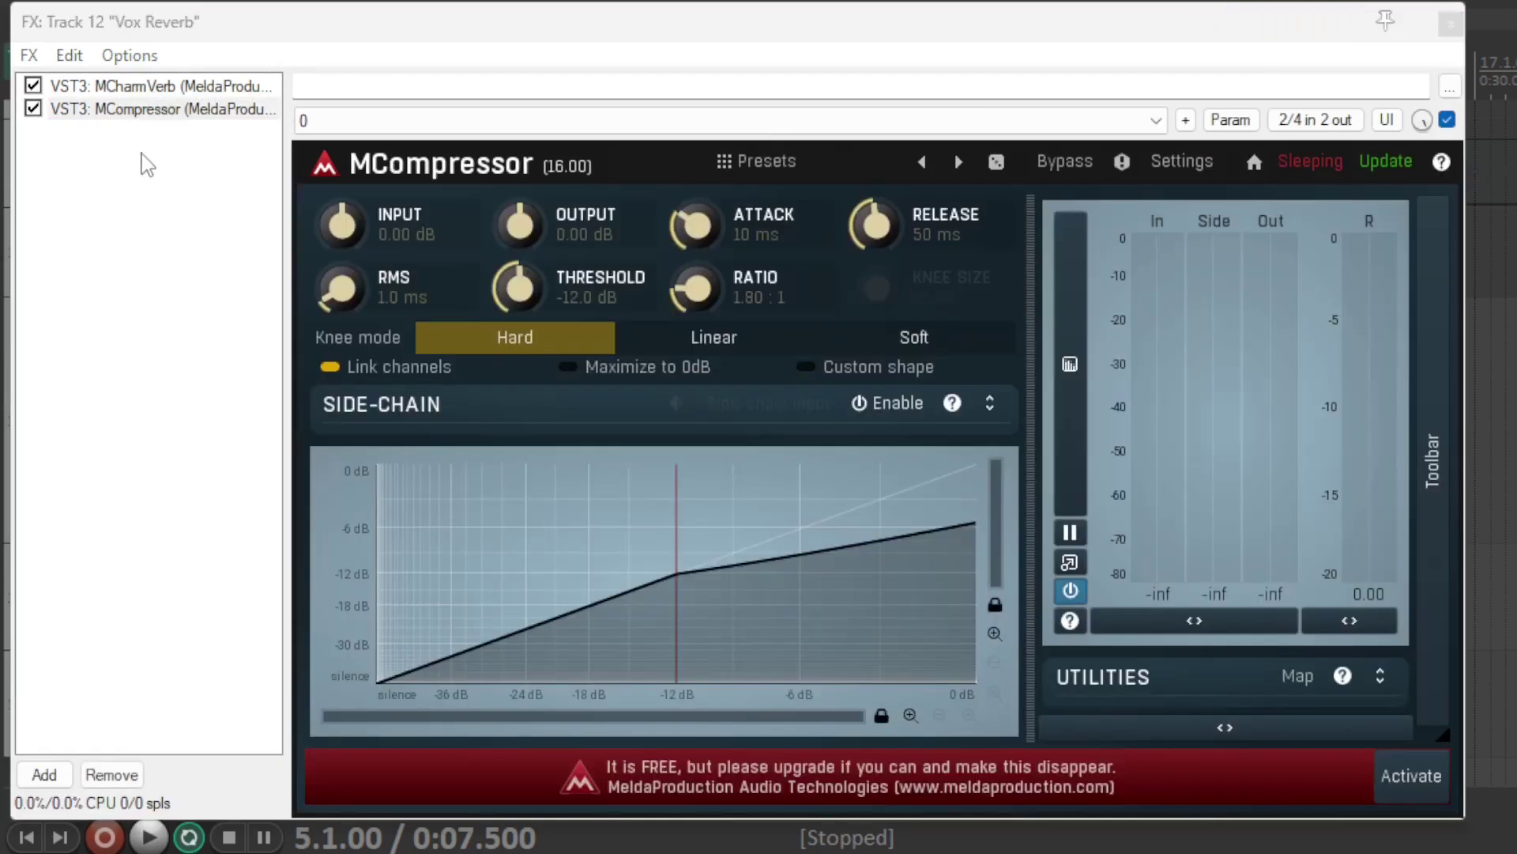
click(120, 117)
drag(118, 110, 119, 81)
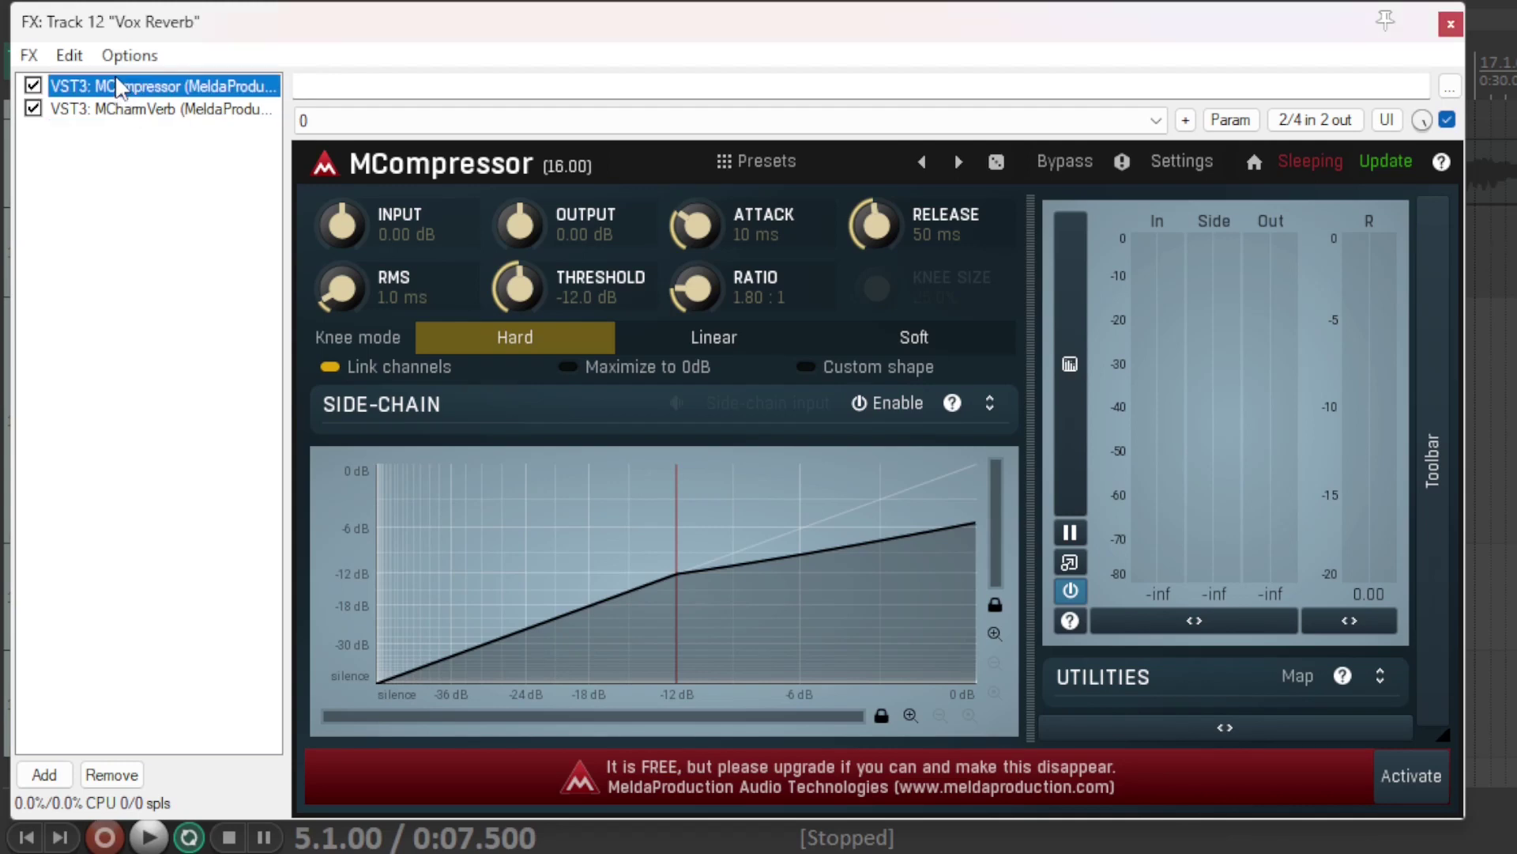
- While auditioning the vocal, set MCompressor on Vox Reverb to a -28.7 dB threshold, 20.00 : 1 ratio and 0 ms attack
click(95, 411)
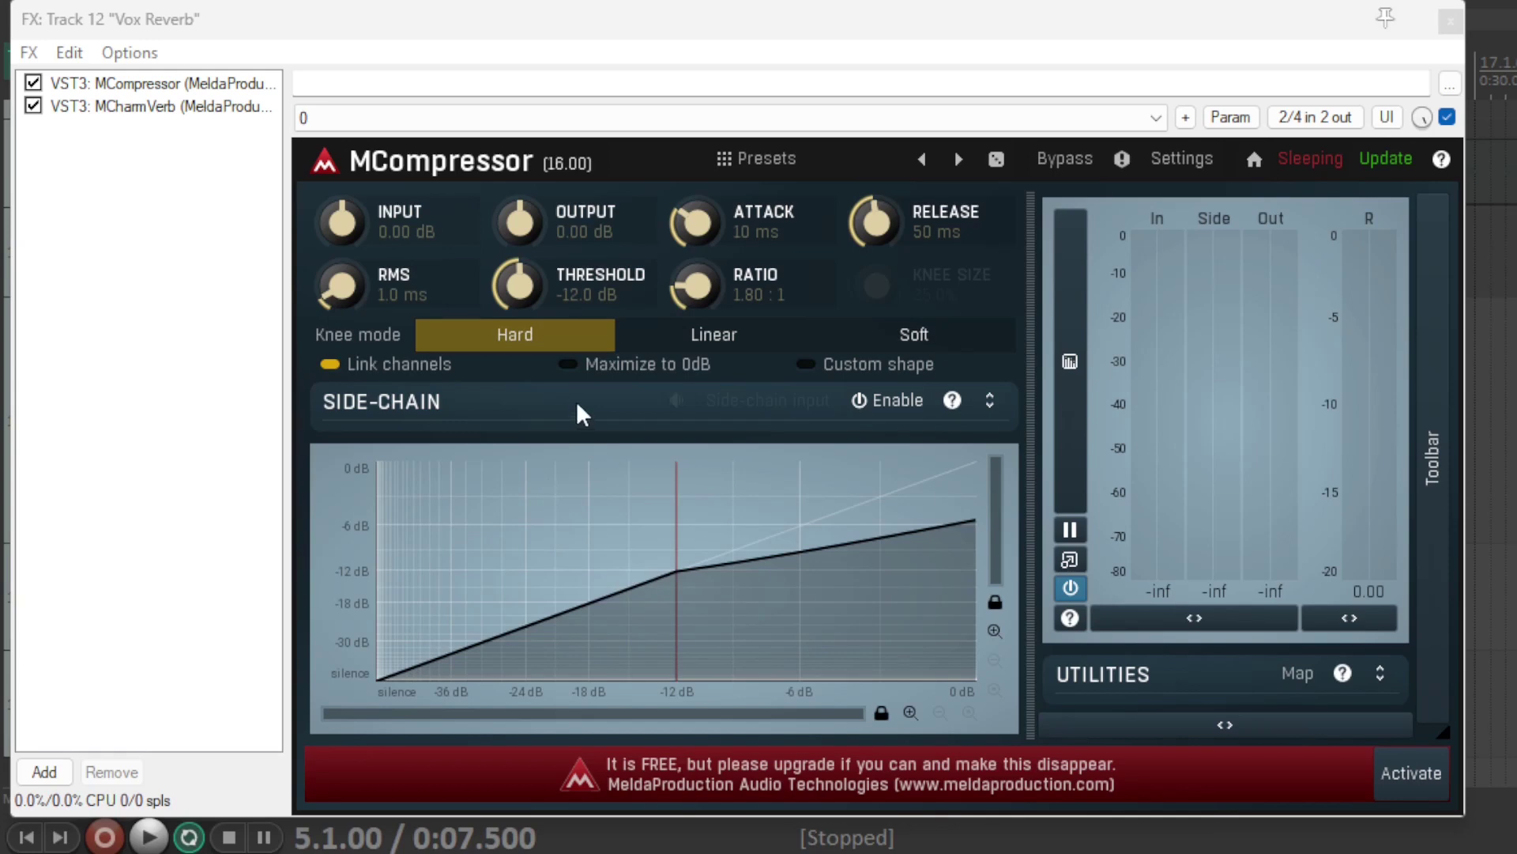
key(space)
drag(518, 283, 518, 531)
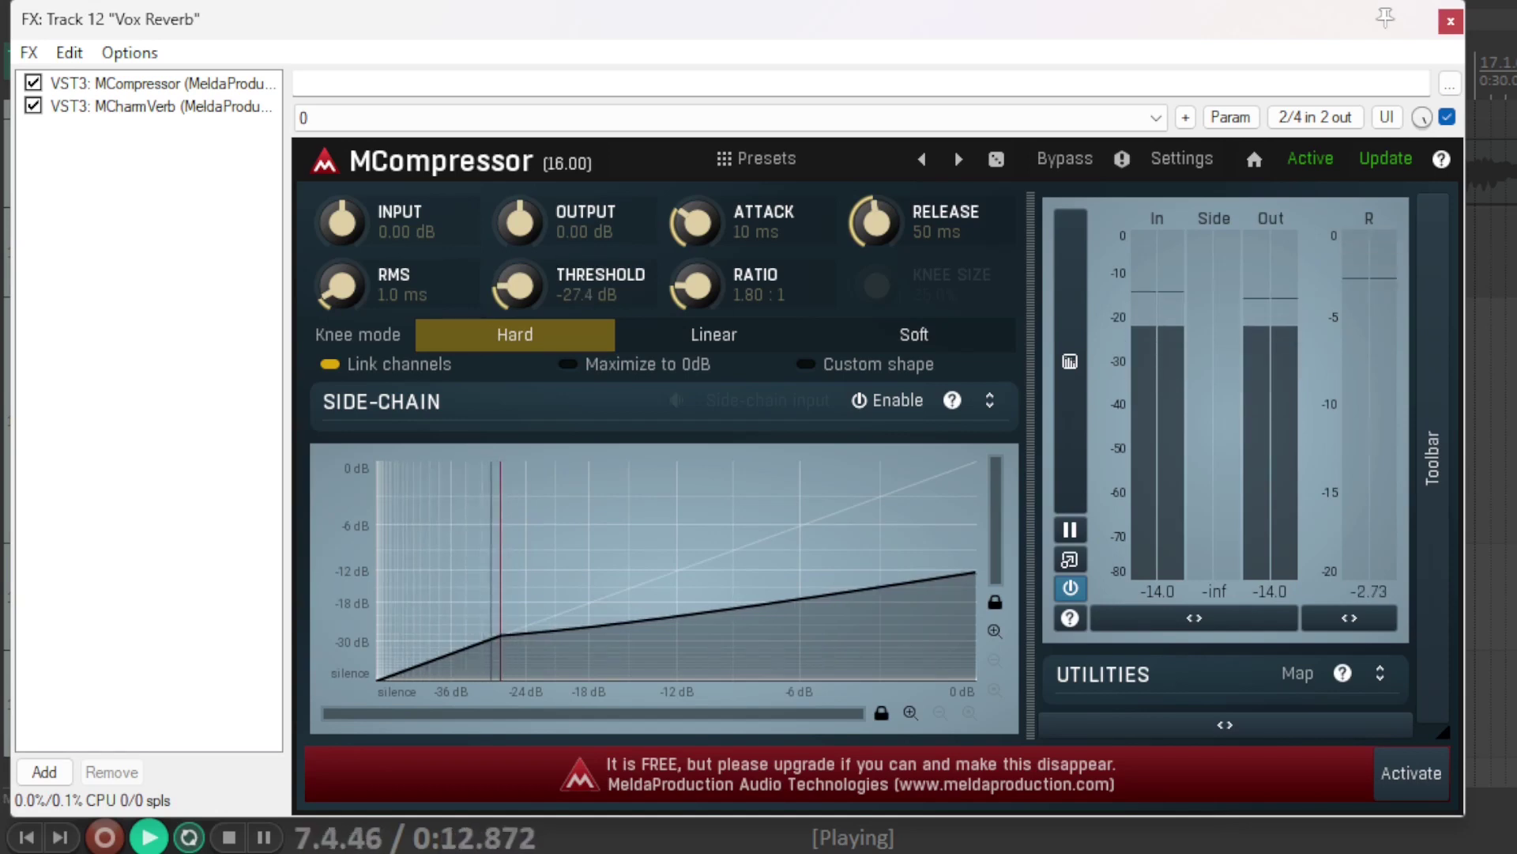
drag(518, 530, 518, 537)
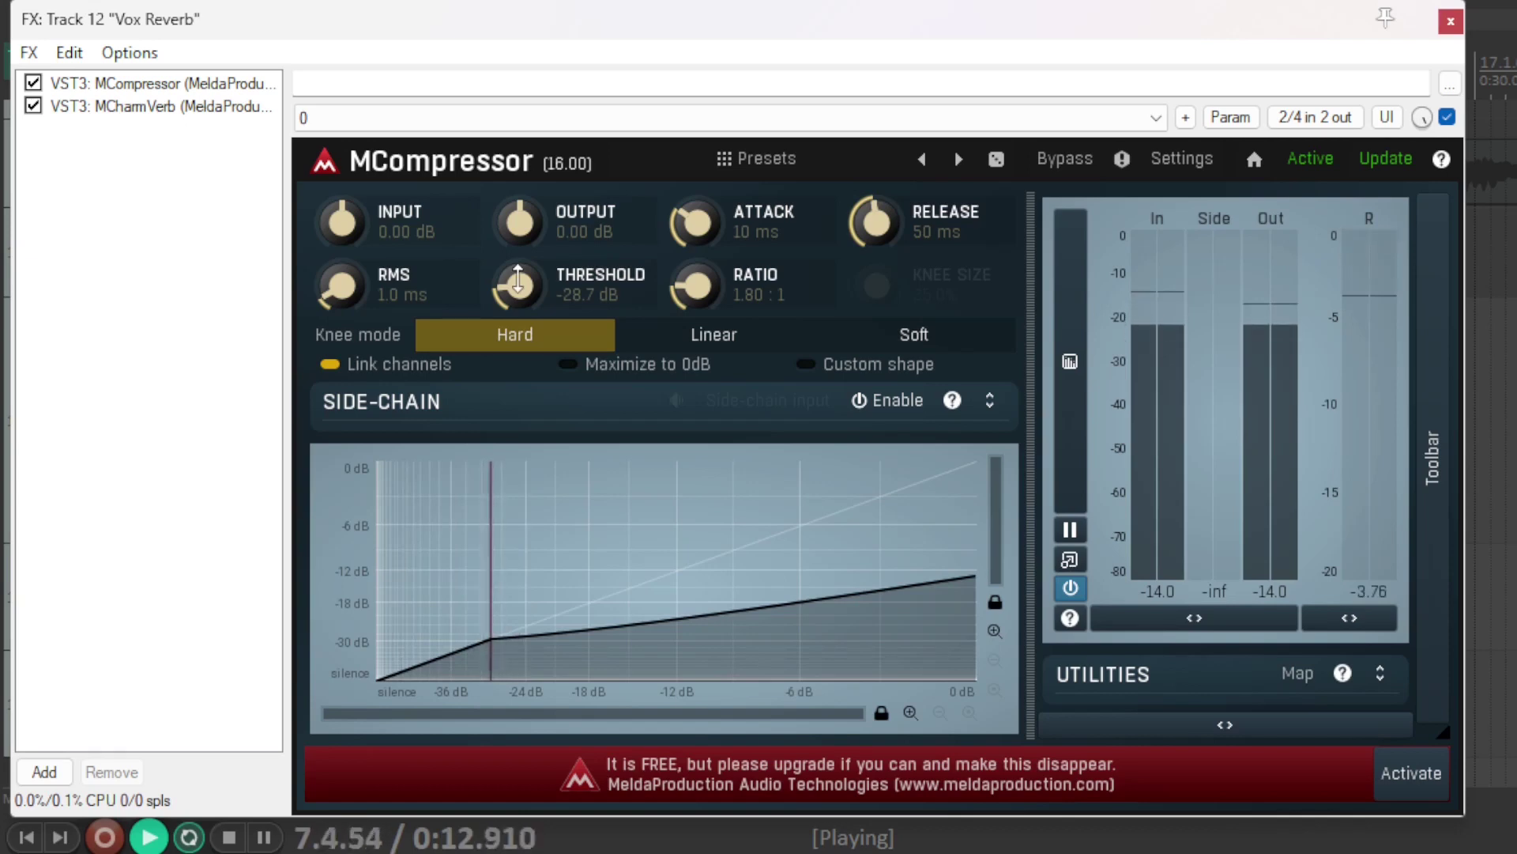
key(space)
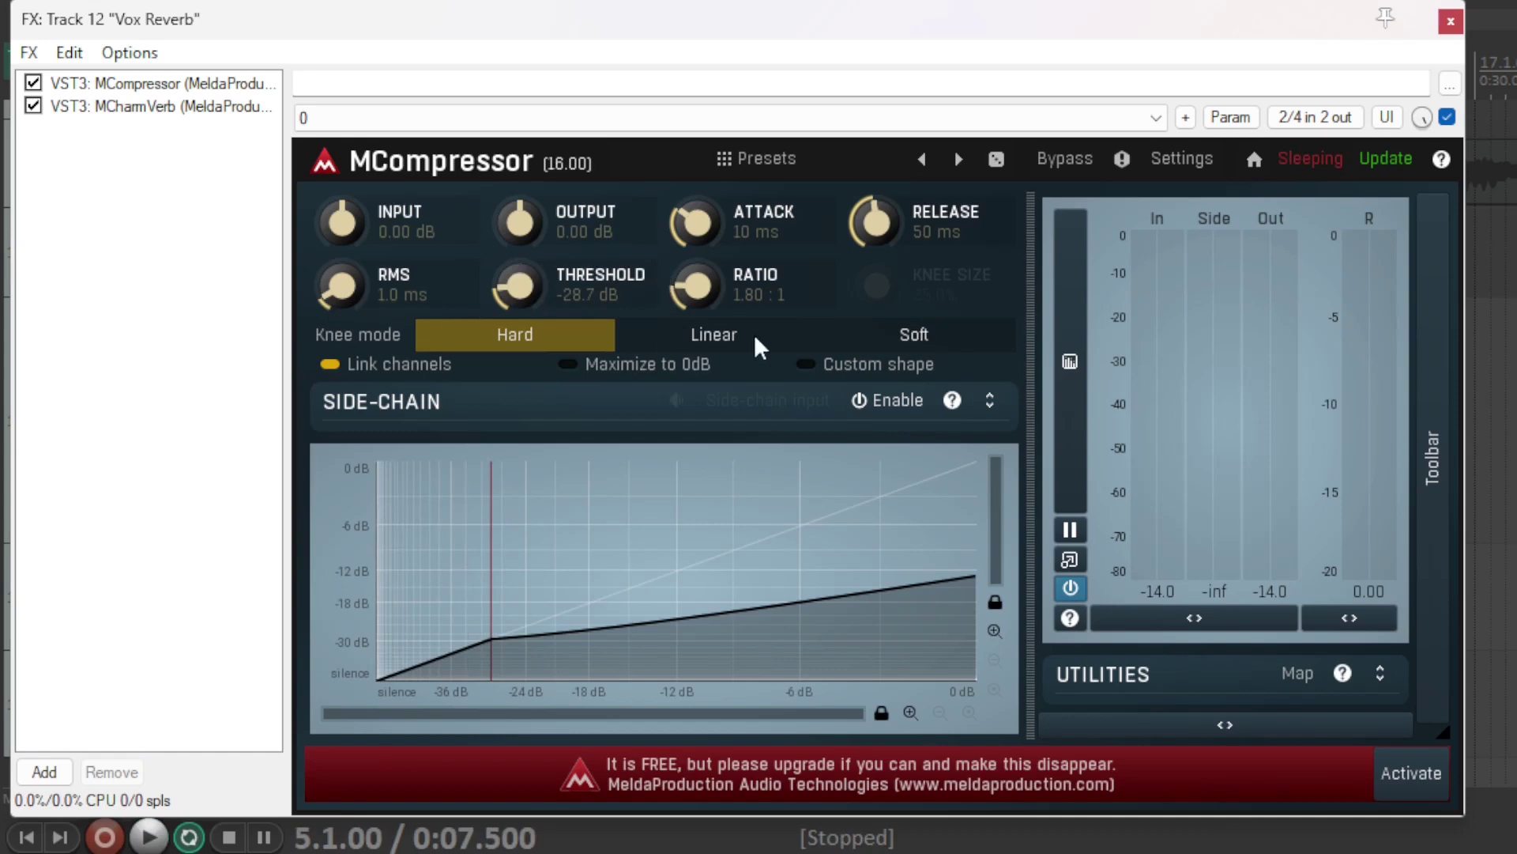
drag(714, 299, 694, 290)
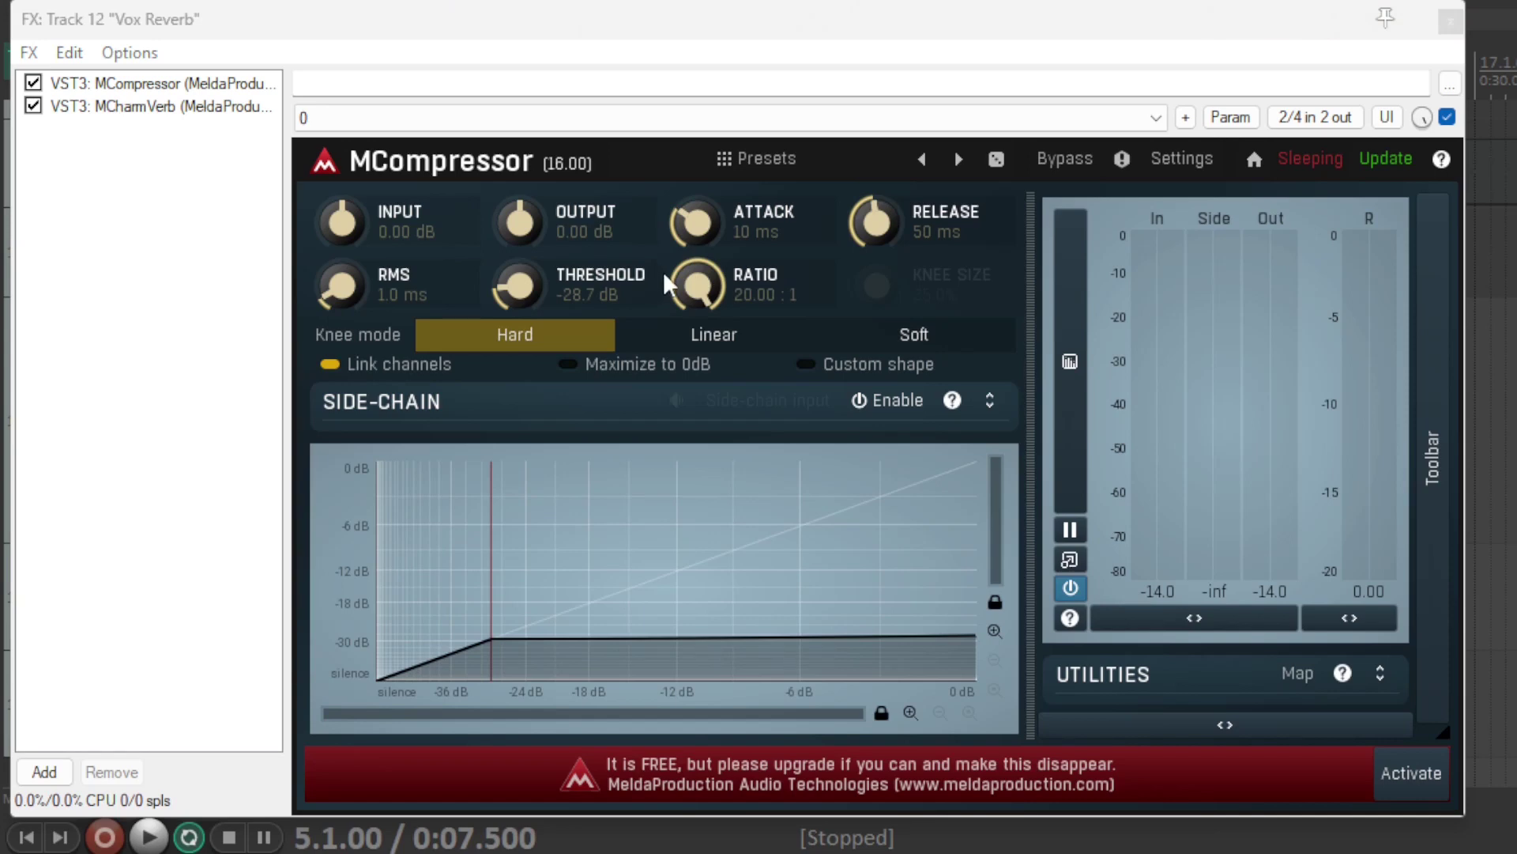
drag(699, 229, 693, 221)
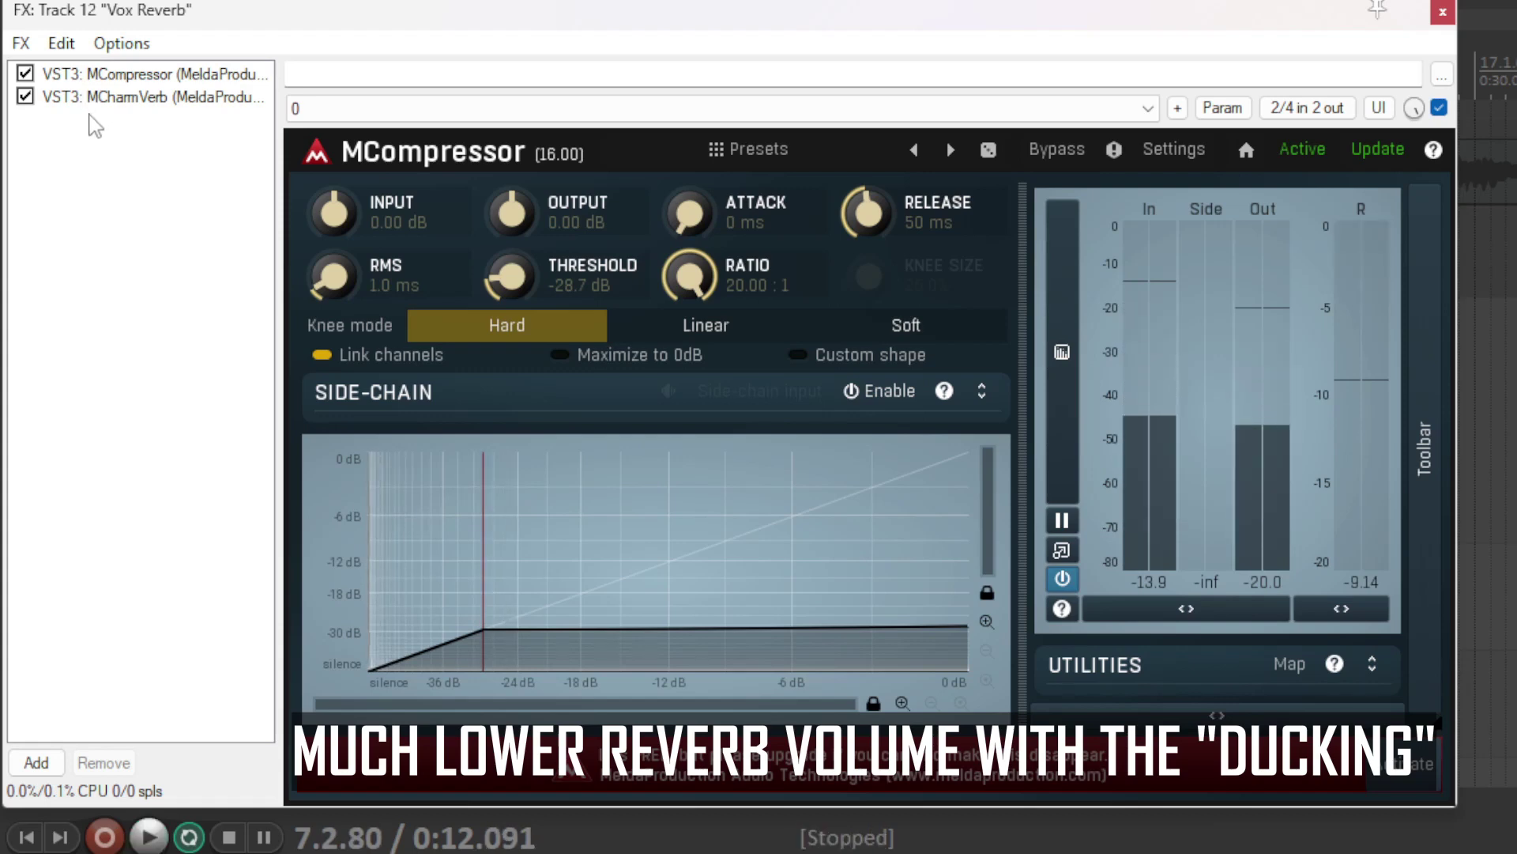
- Temporarily bypass MCompressor to compare the reverb volume, inspect the vocal phrase in the timeline, and re-enable the compressor
click(26, 74)
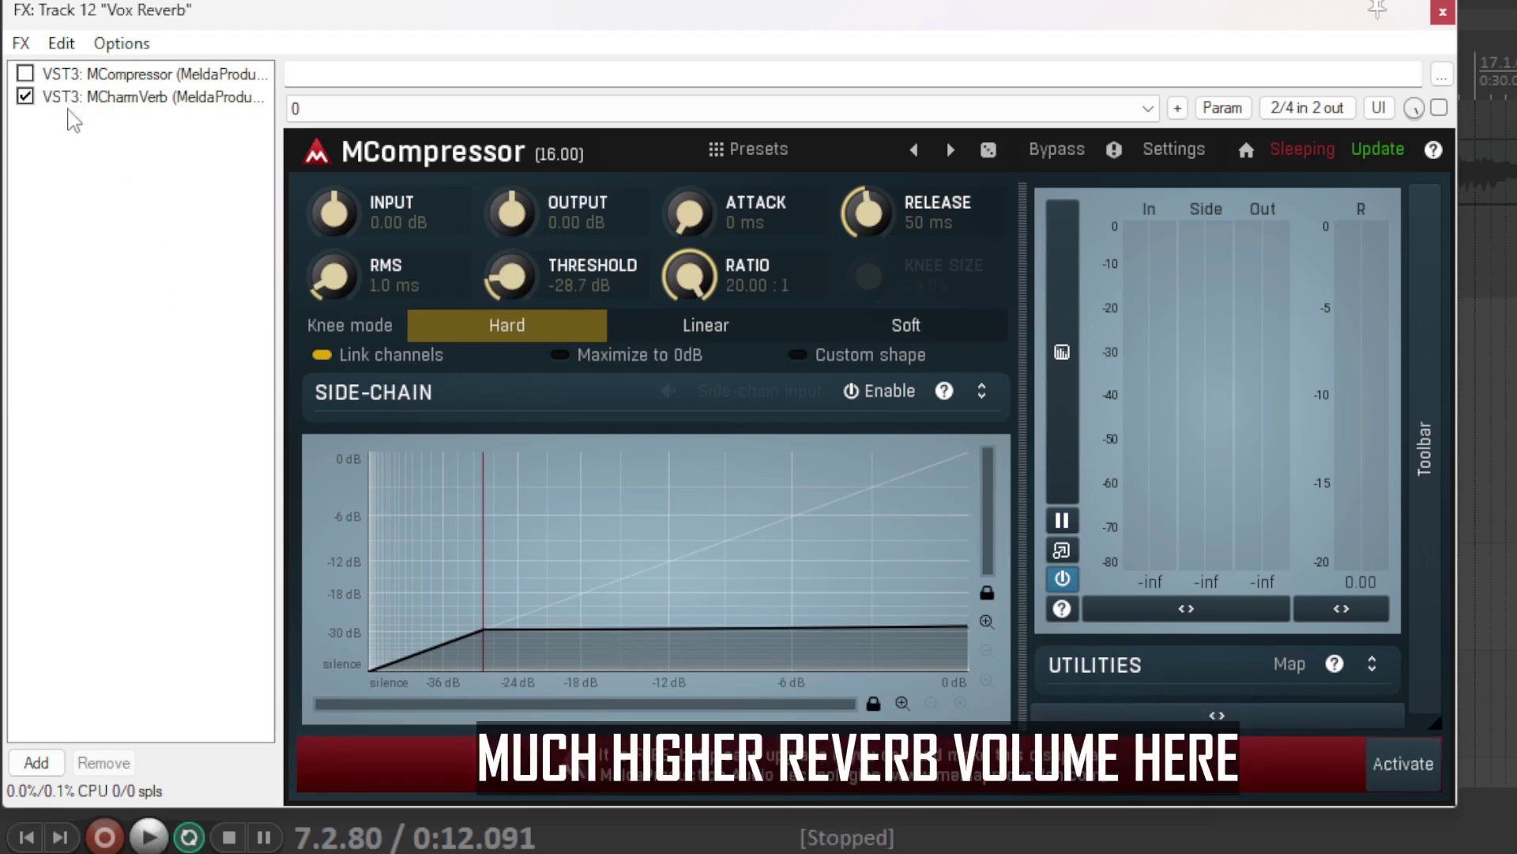
drag(303, 17, 1516, 163)
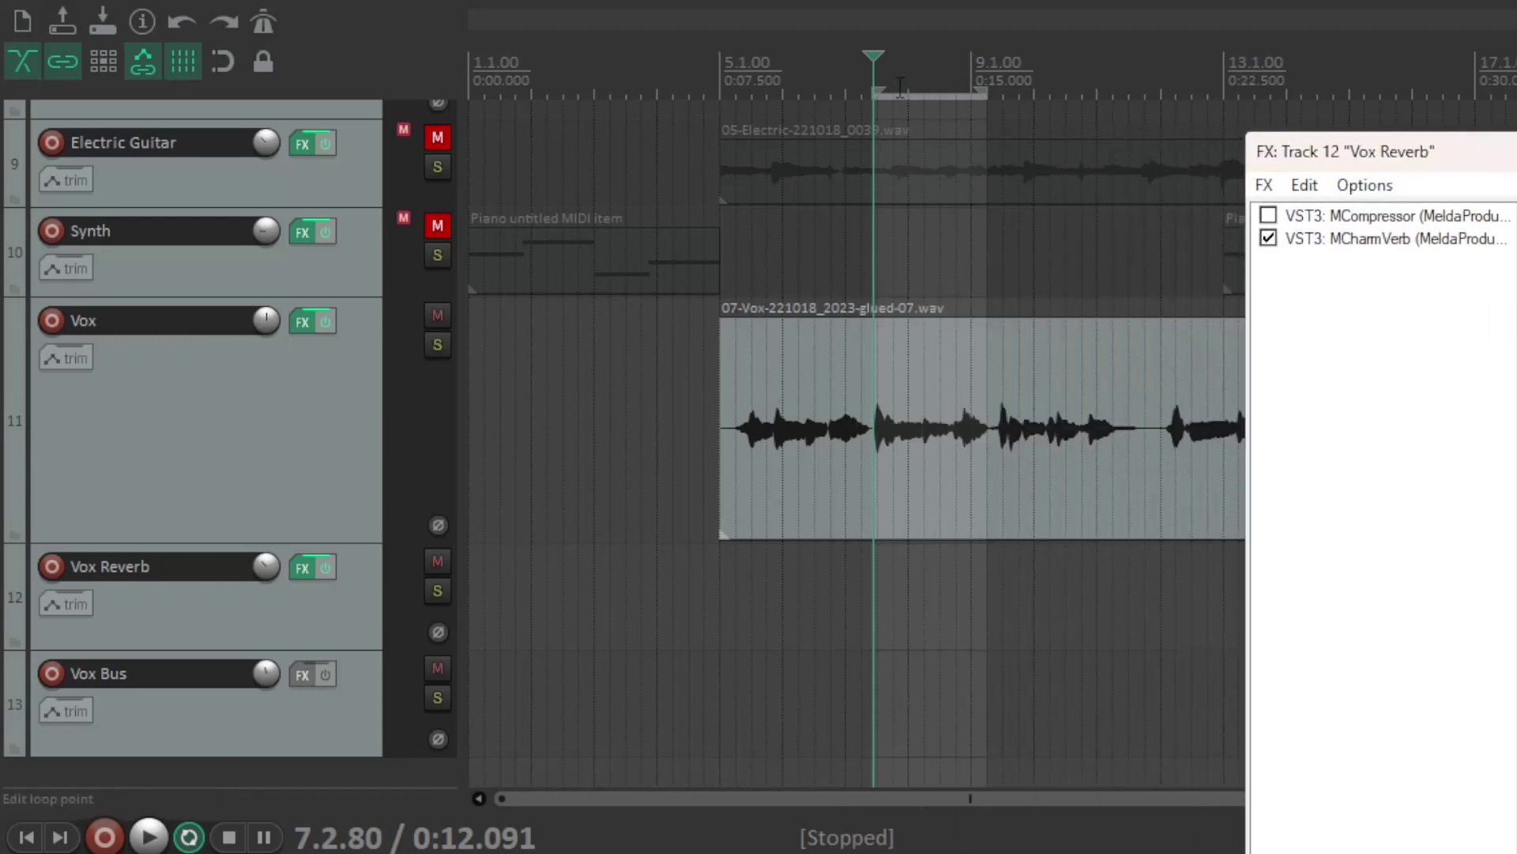
drag(899, 79, 904, 77)
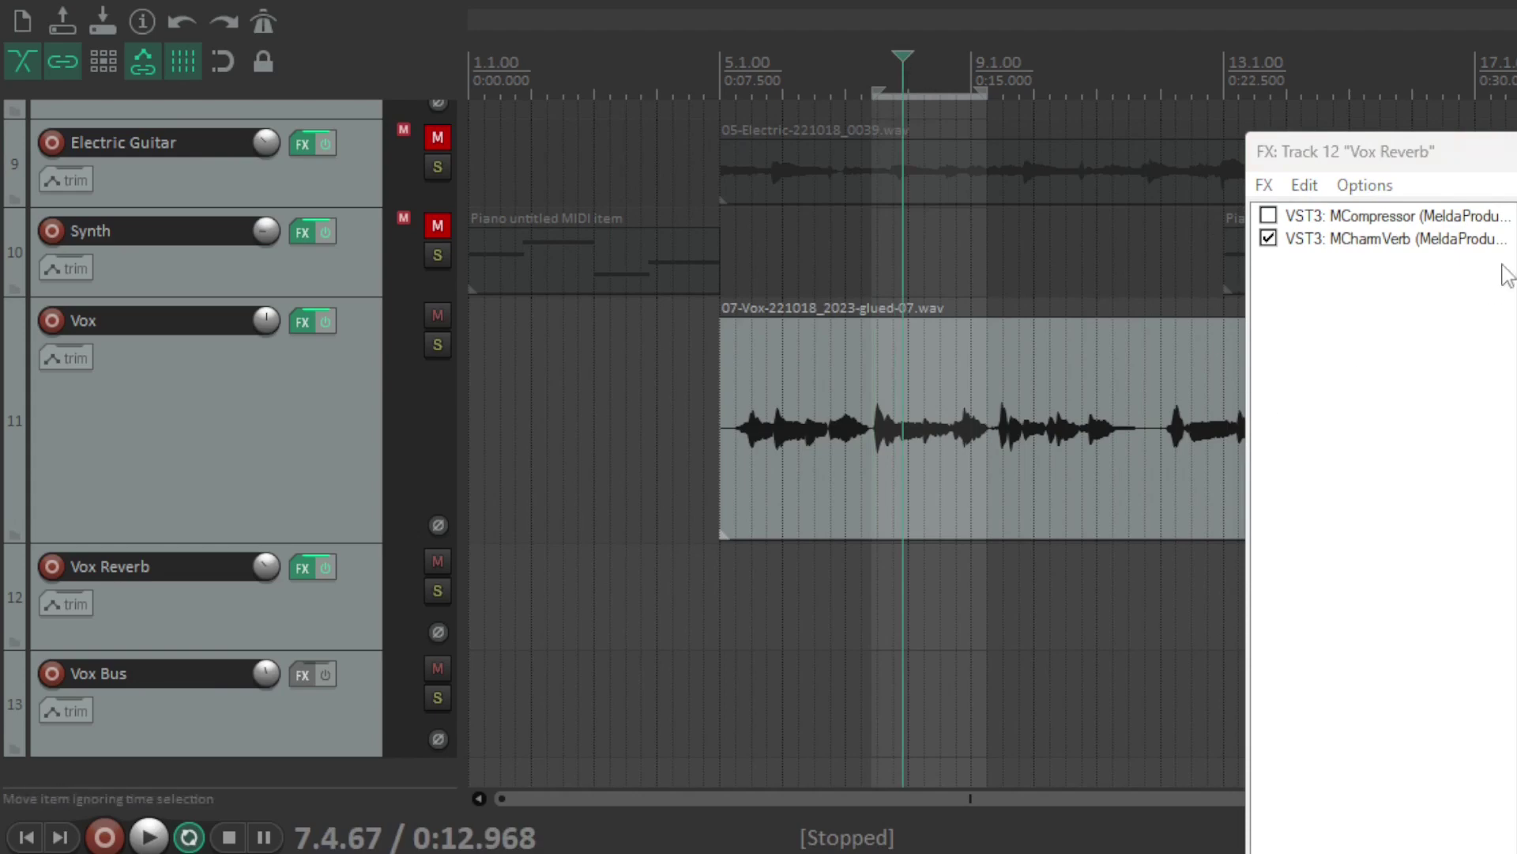
click(1506, 215)
drag(1502, 150, 531, 76)
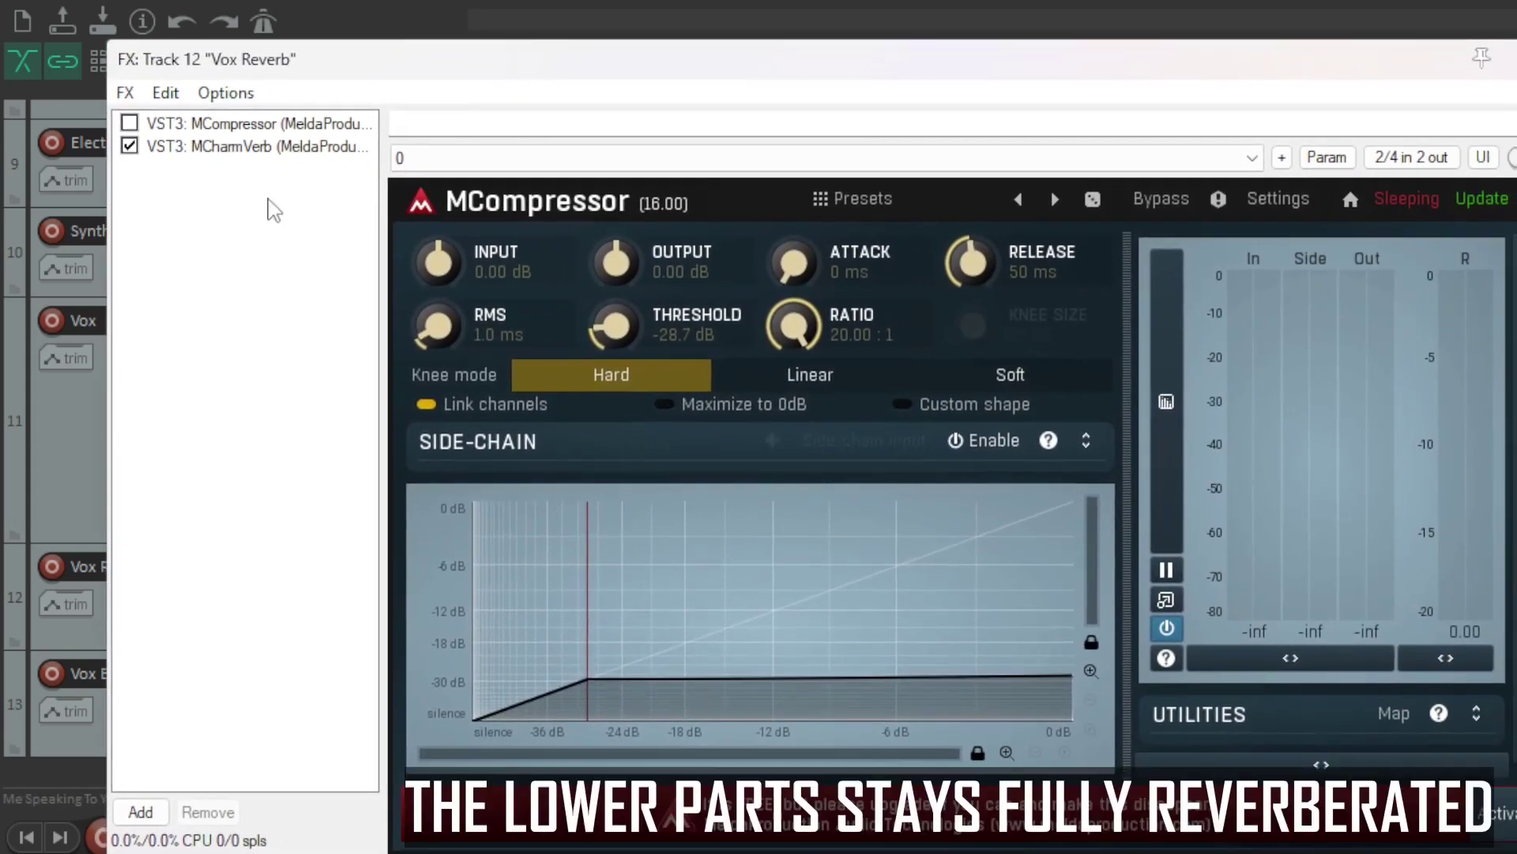
click(129, 123)
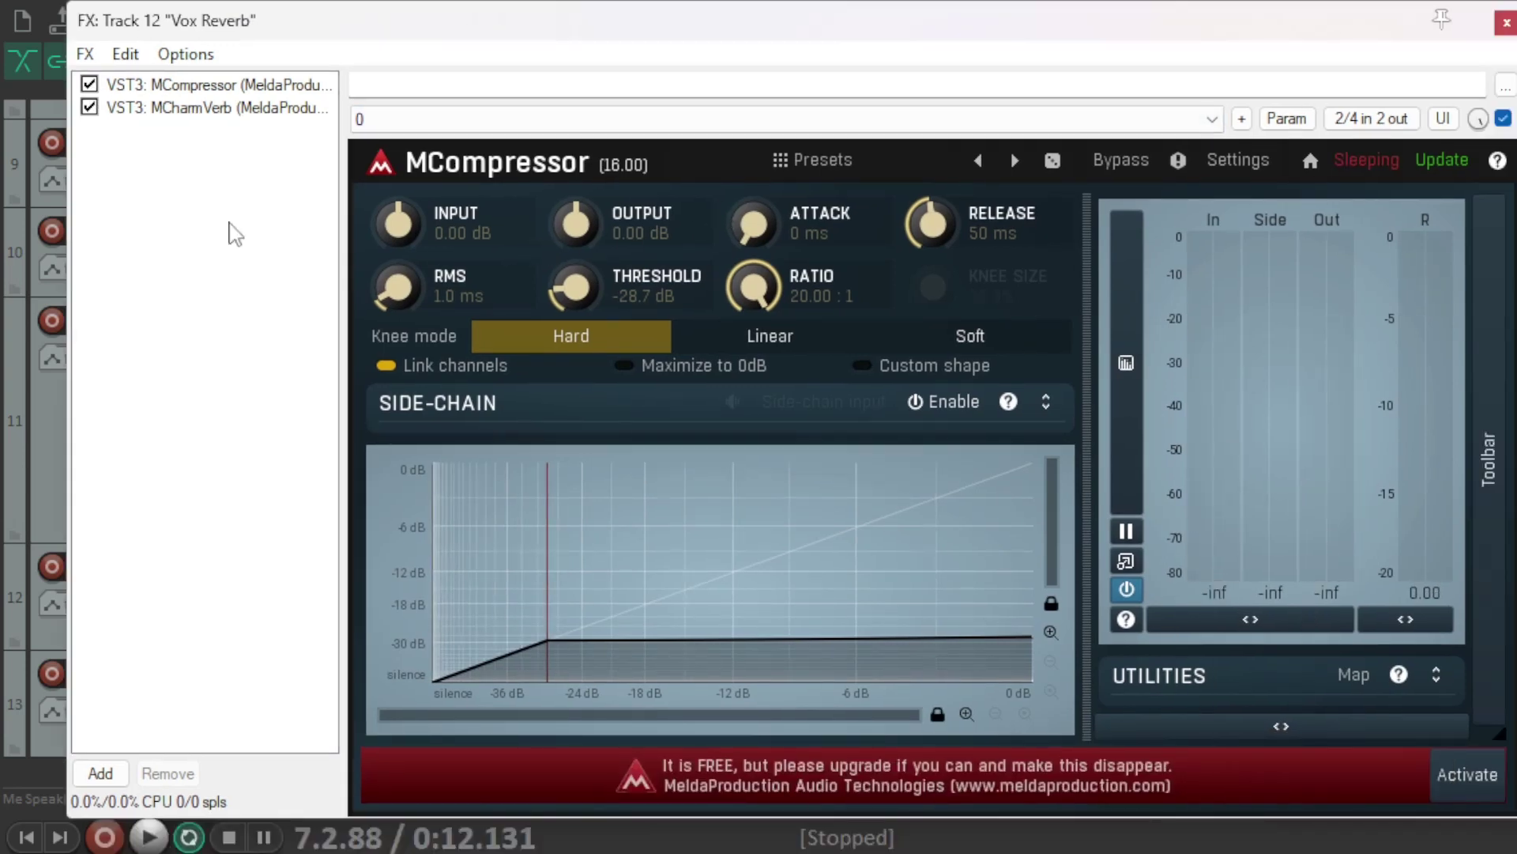
- Show MCharmVerb and play the vocal phrase twice to check its input and output levels with MCompressor enabled
click(188, 111)
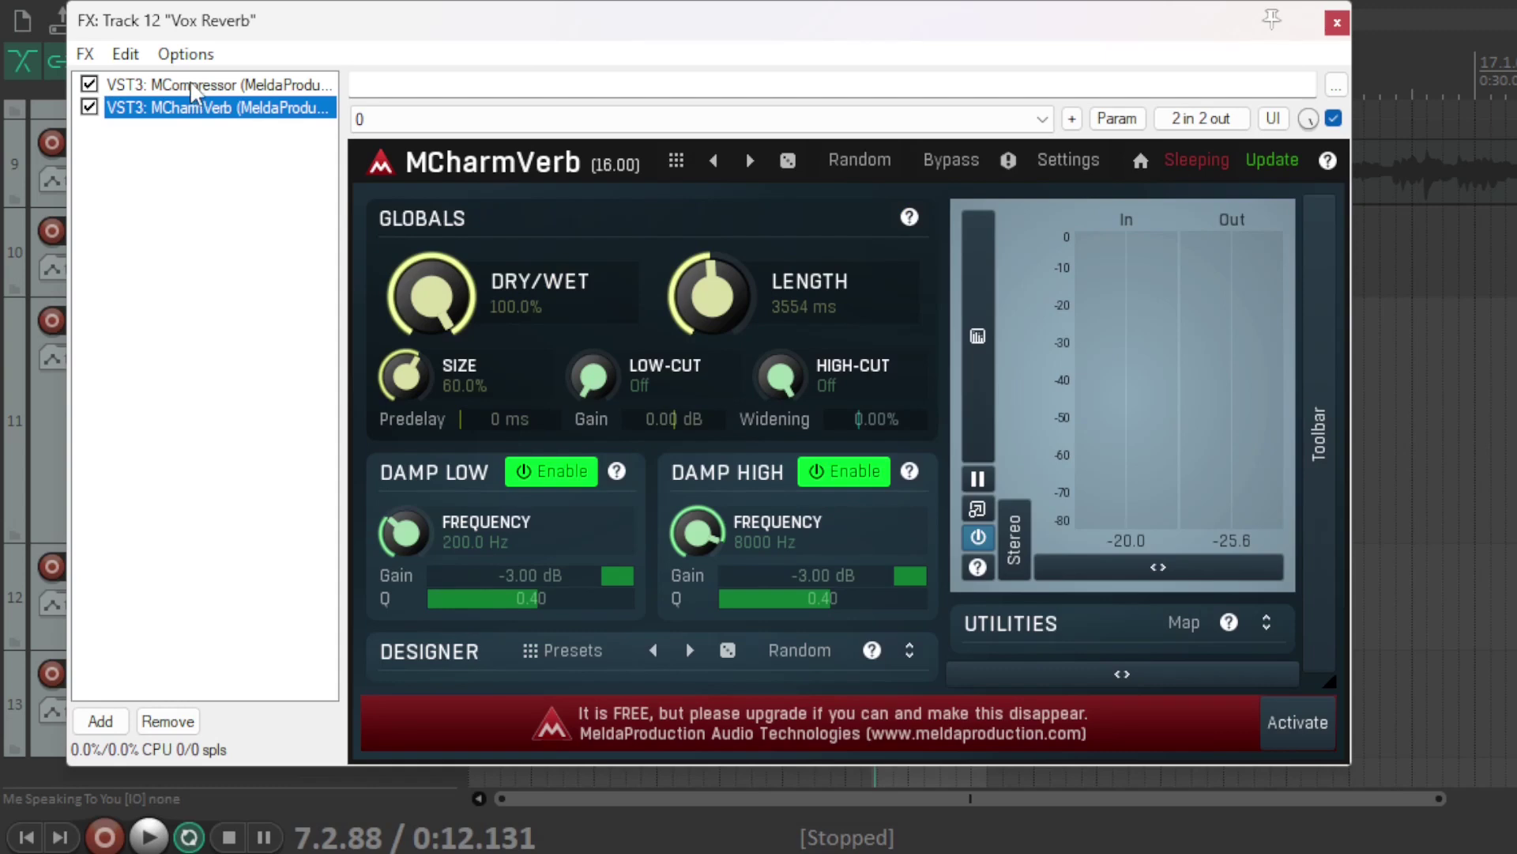
key(space)
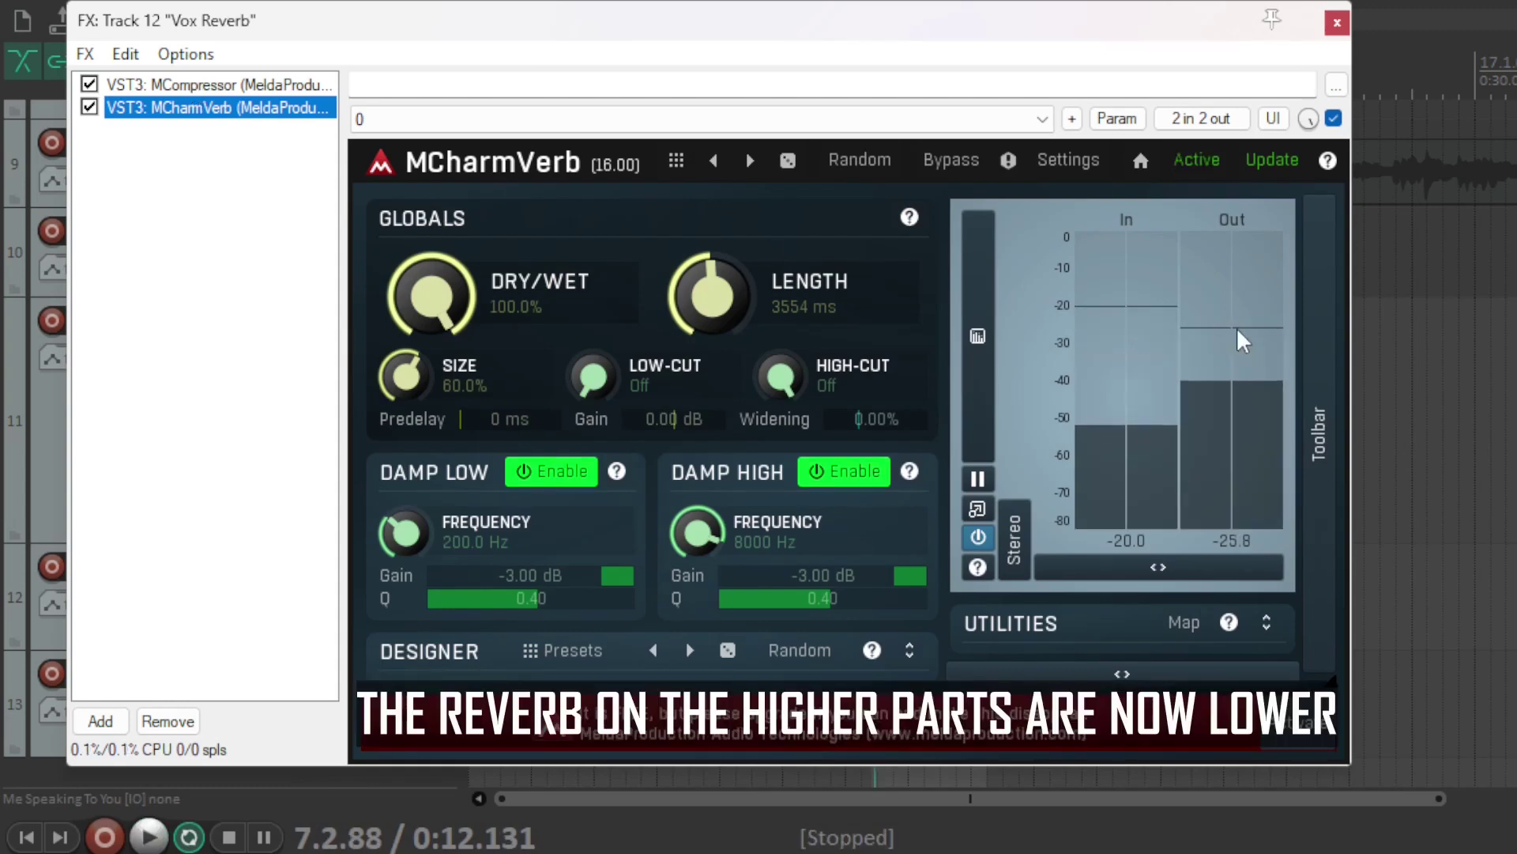
key(space)
key(space)
key(space)
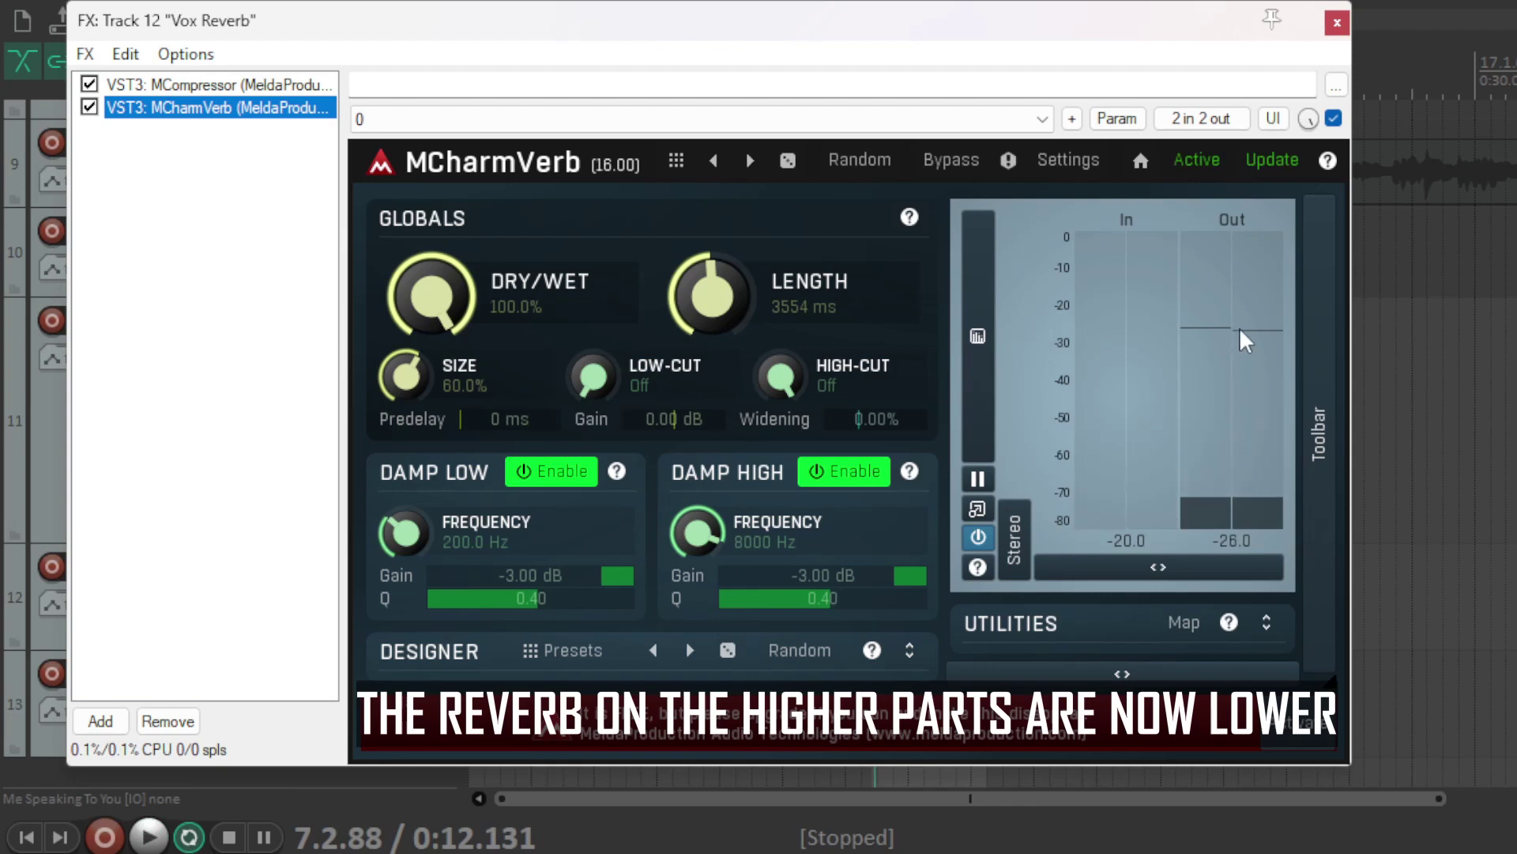
- Bypass MCompressor and replay the same phrase to compare MCharmVerb's levels without ducking
click(90, 84)
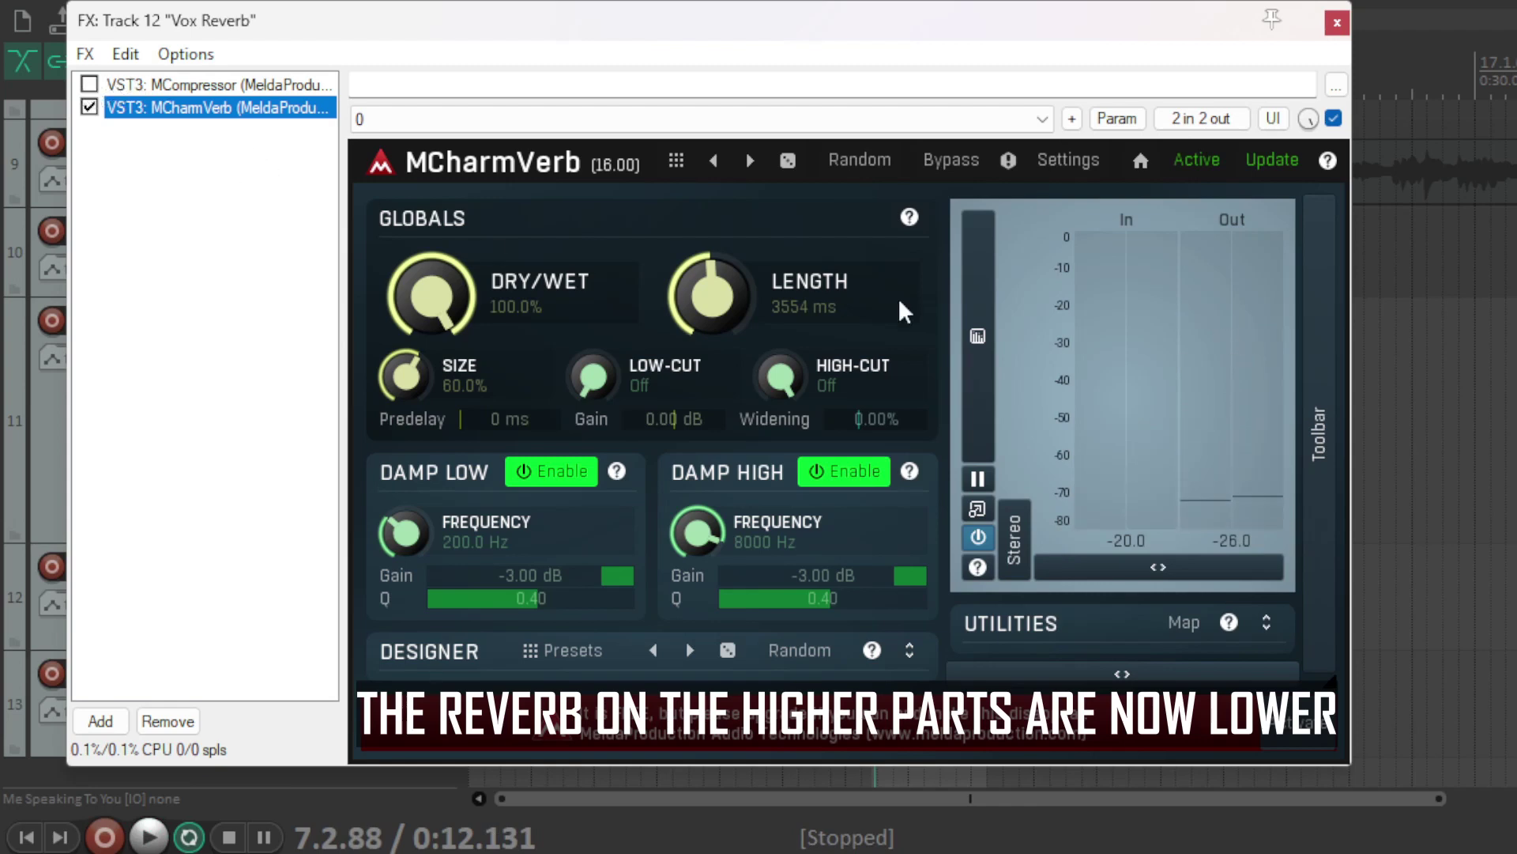
key(space)
key(space)
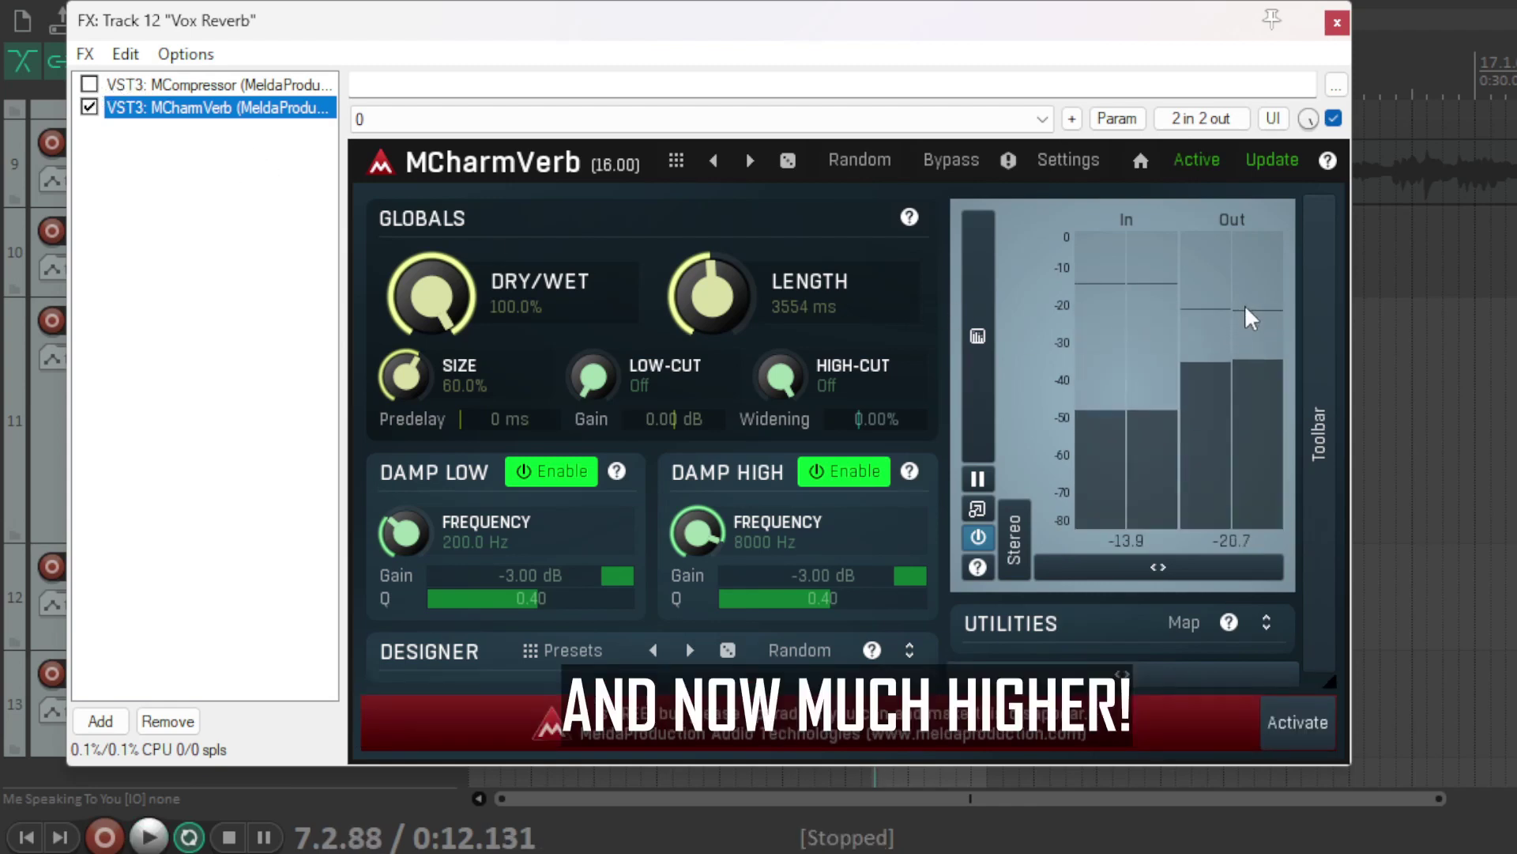
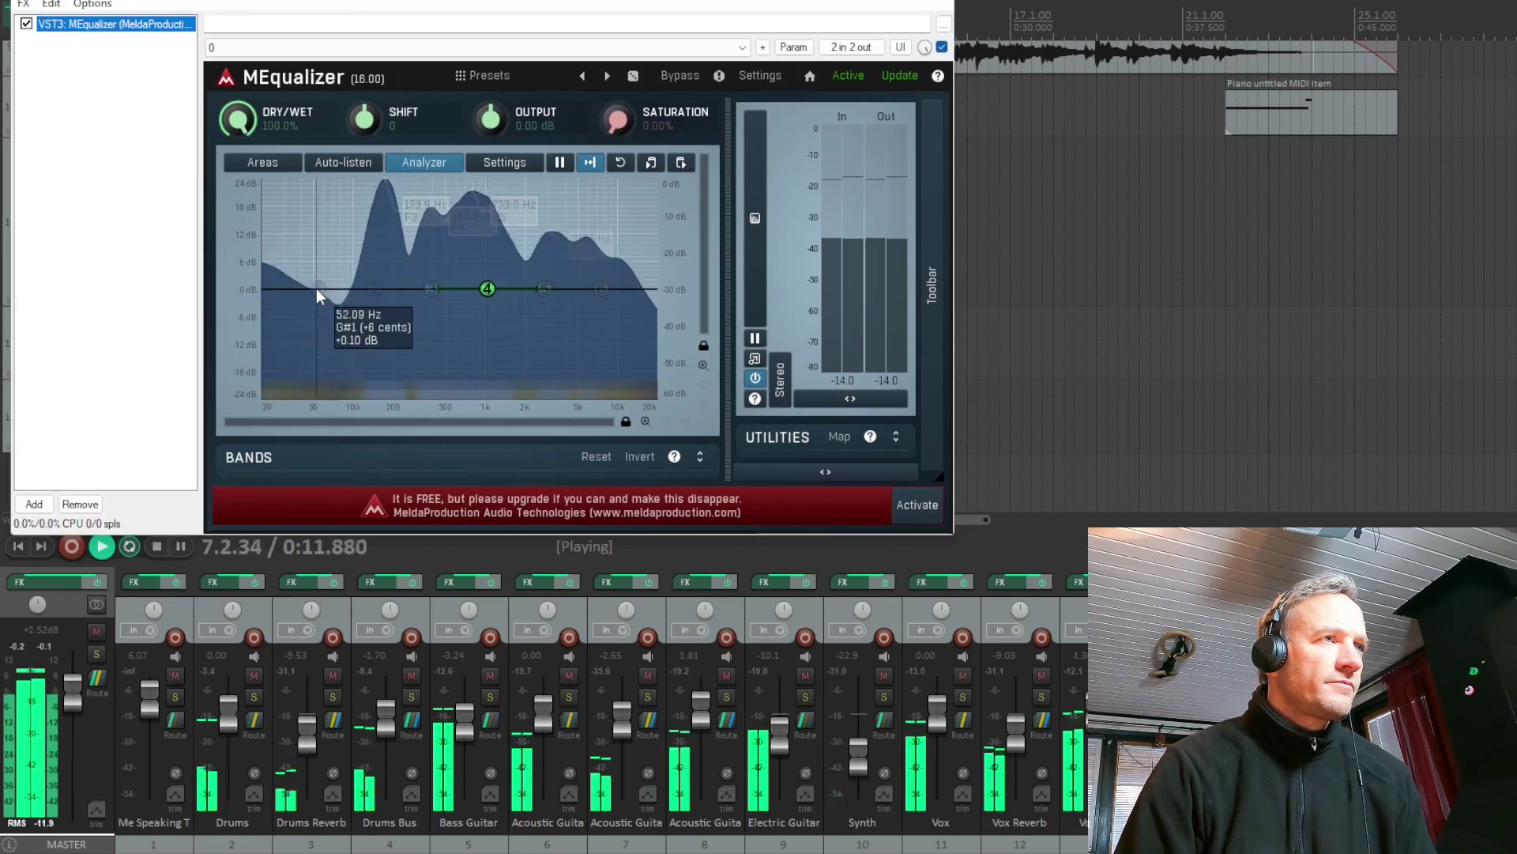
- In MEqualizer, pull band 1 down to about -15 dB near 90 Hz and enable band 2 as a low-shelf at 143.9 Hz
drag(317, 287, 344, 358)
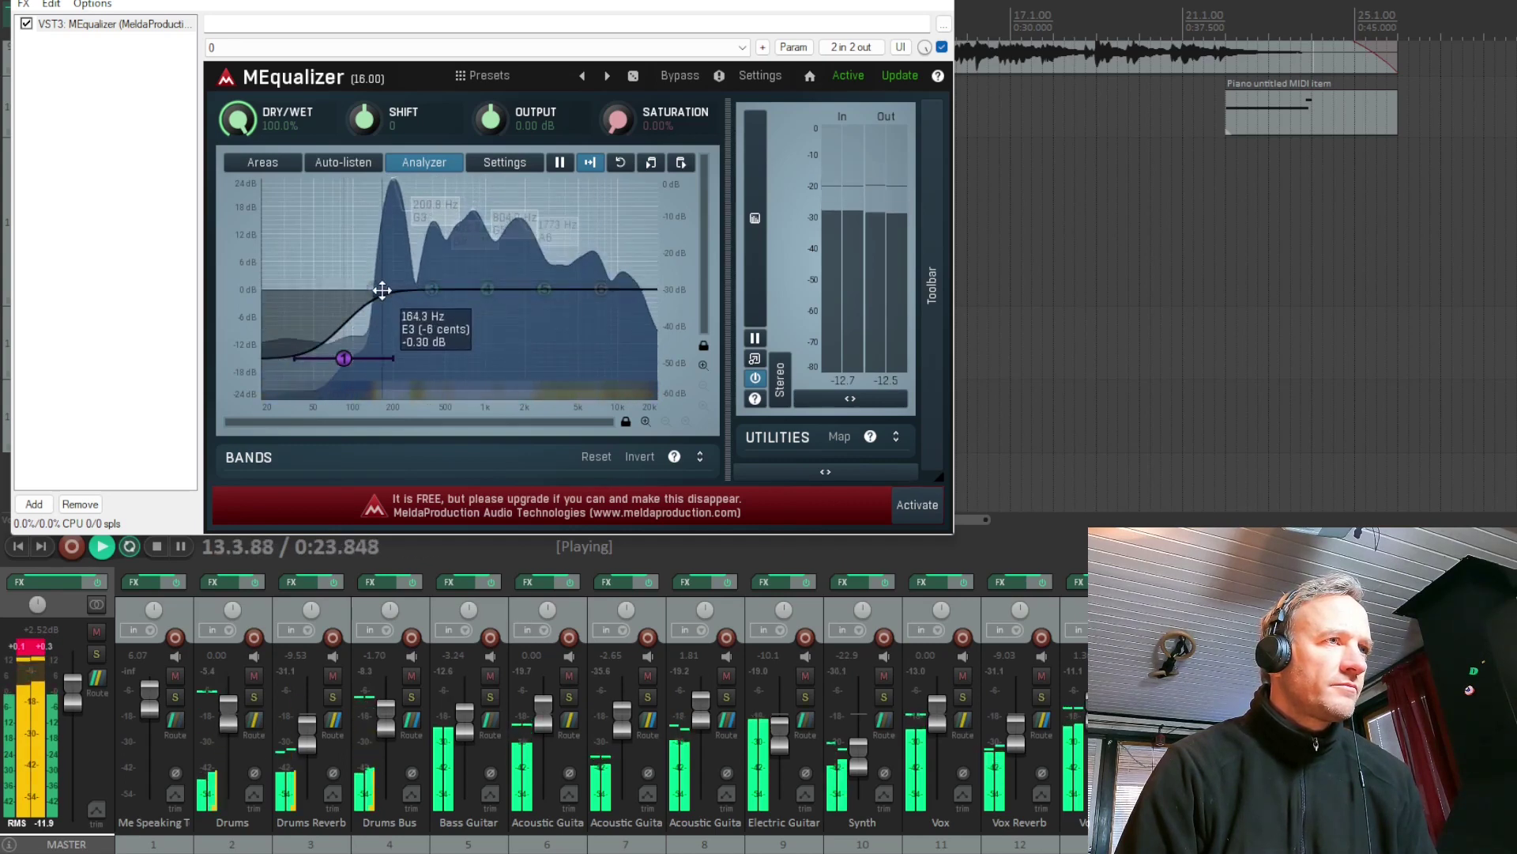
drag(381, 290, 378, 291)
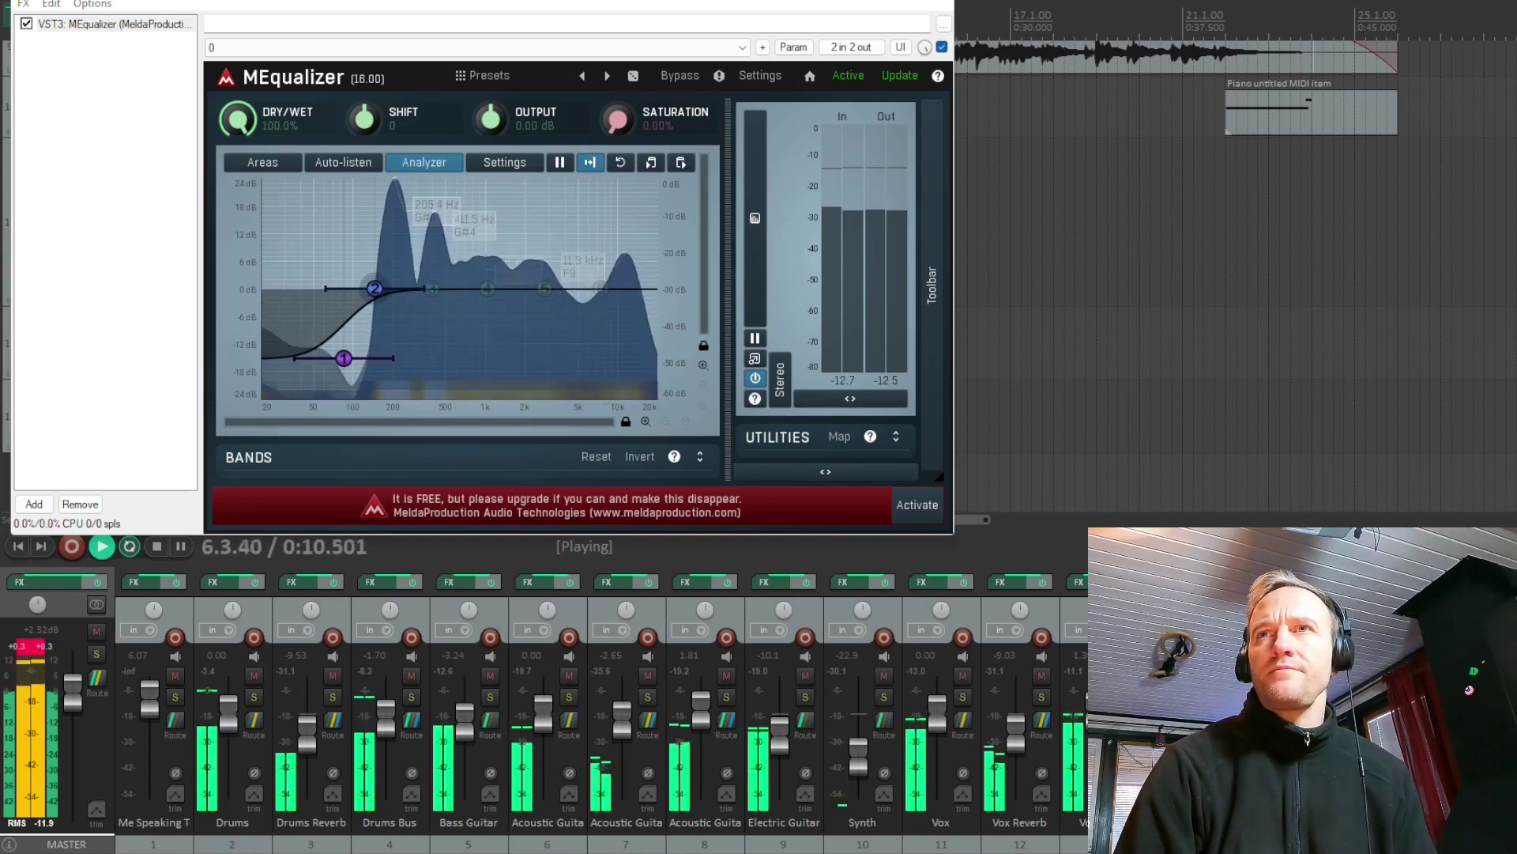
right_click(376, 290)
drag(1289, 307, 209, 68)
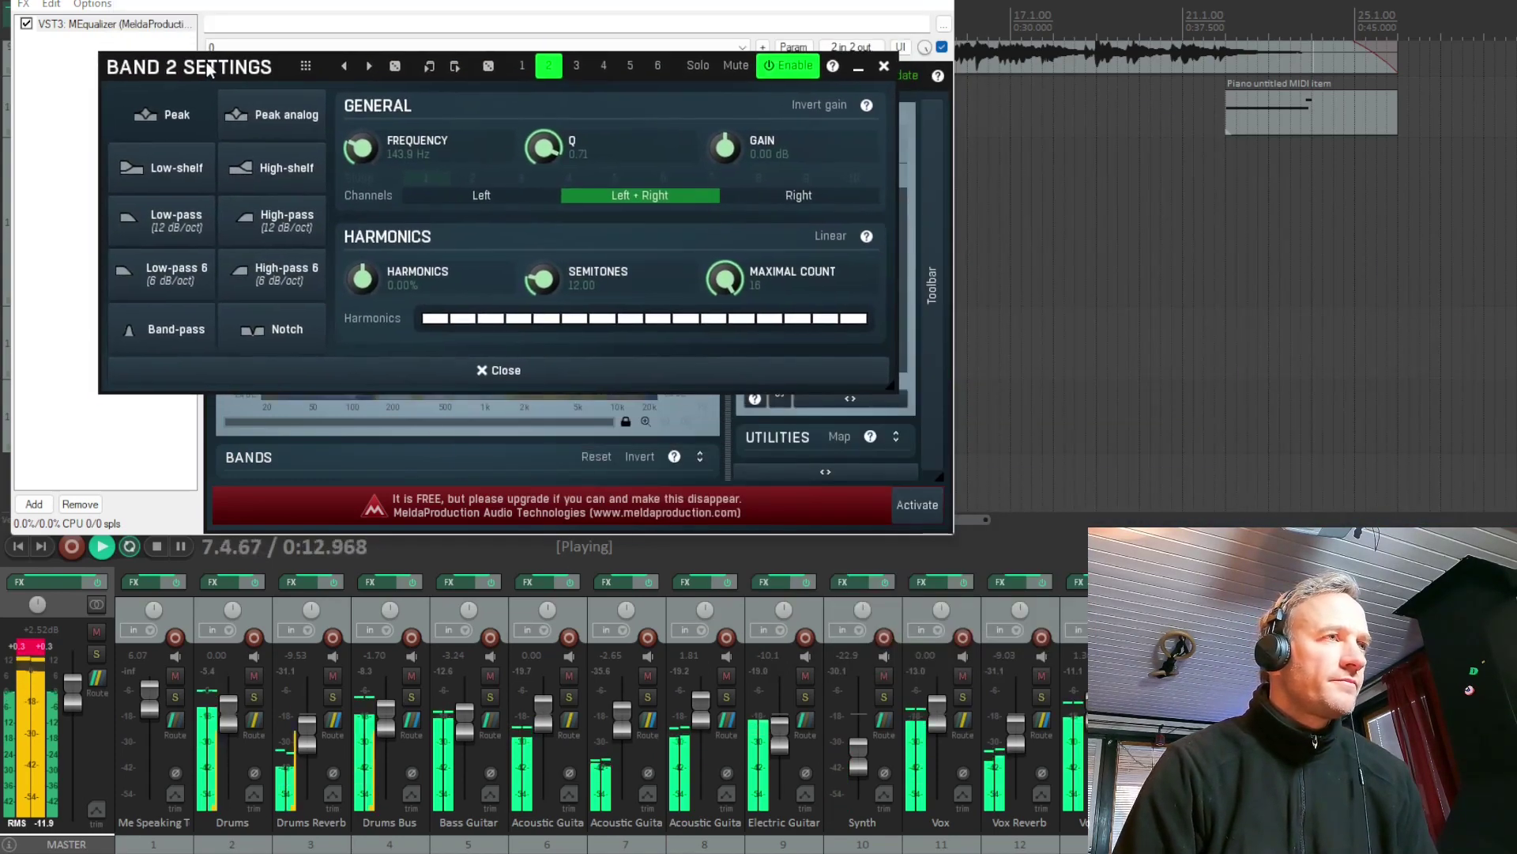
click(157, 176)
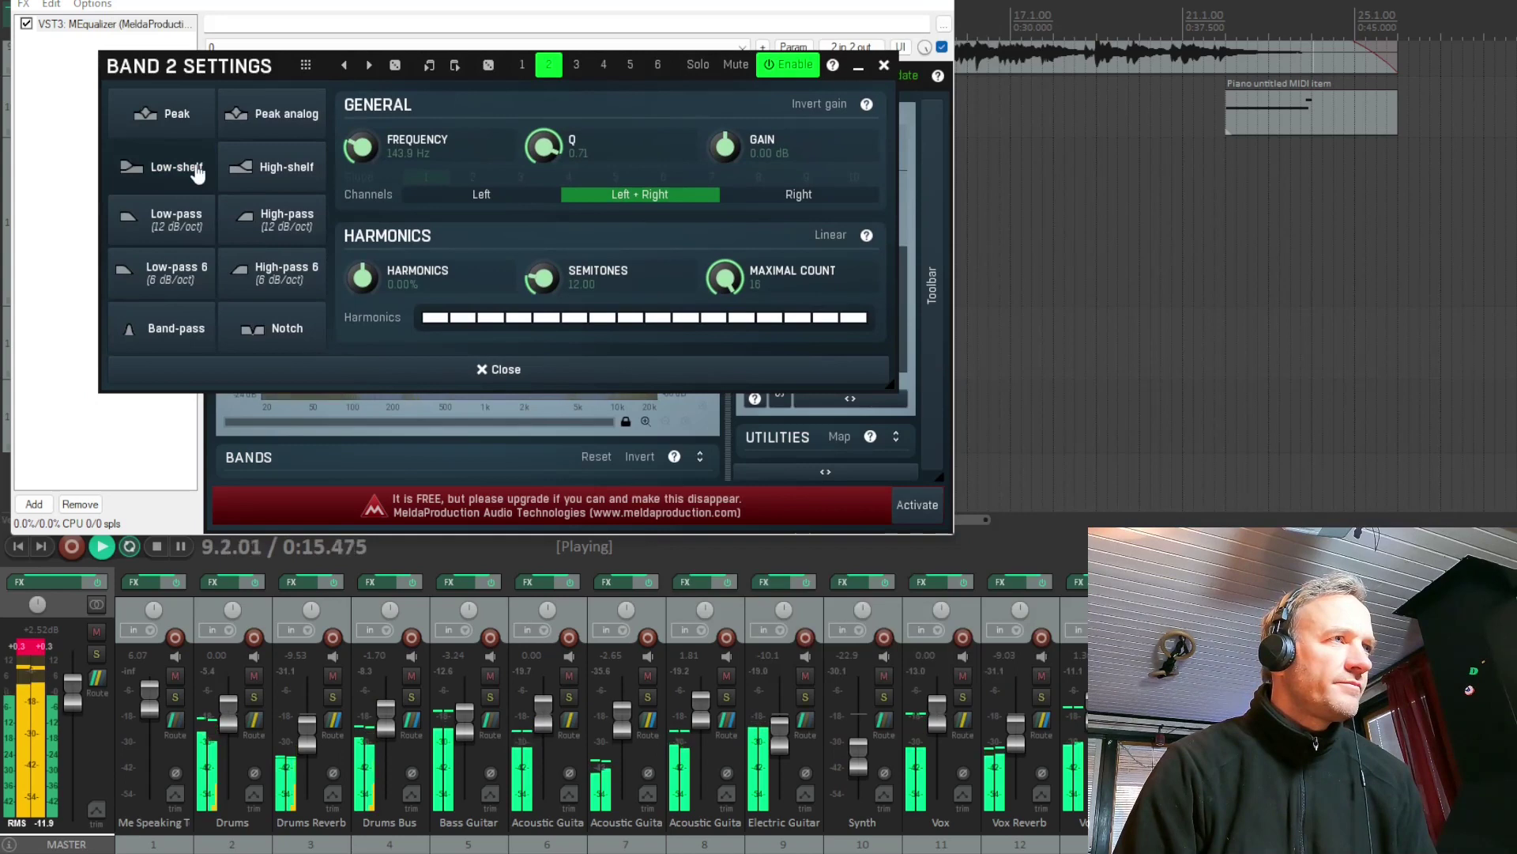
click(884, 68)
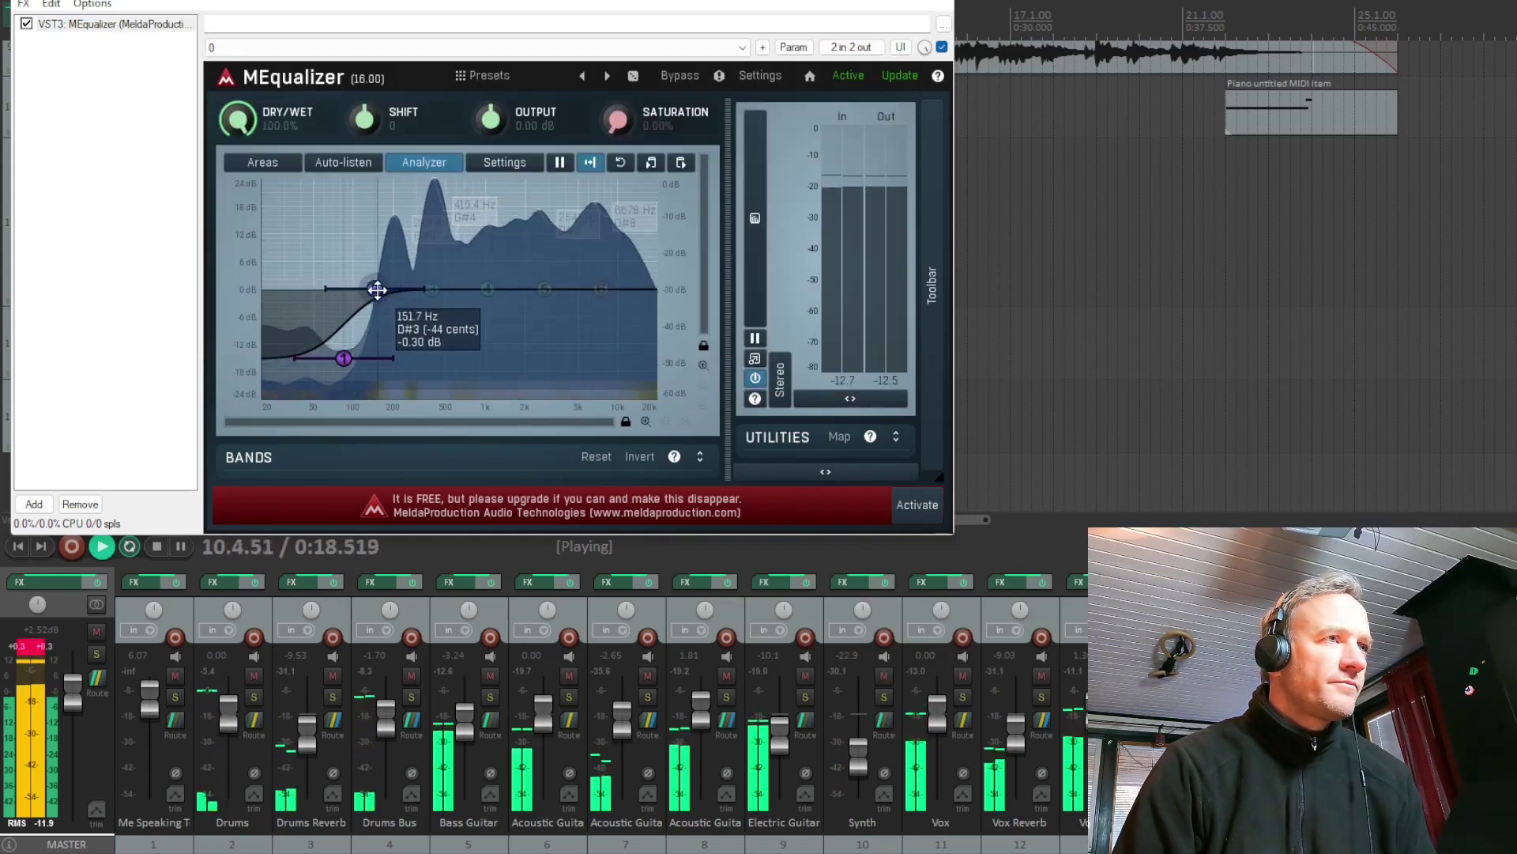
- Move MEqualizer's band 2 to 744.4 Hz at -1.39 dB during playback and close the FX window
drag(458, 325, 476, 322)
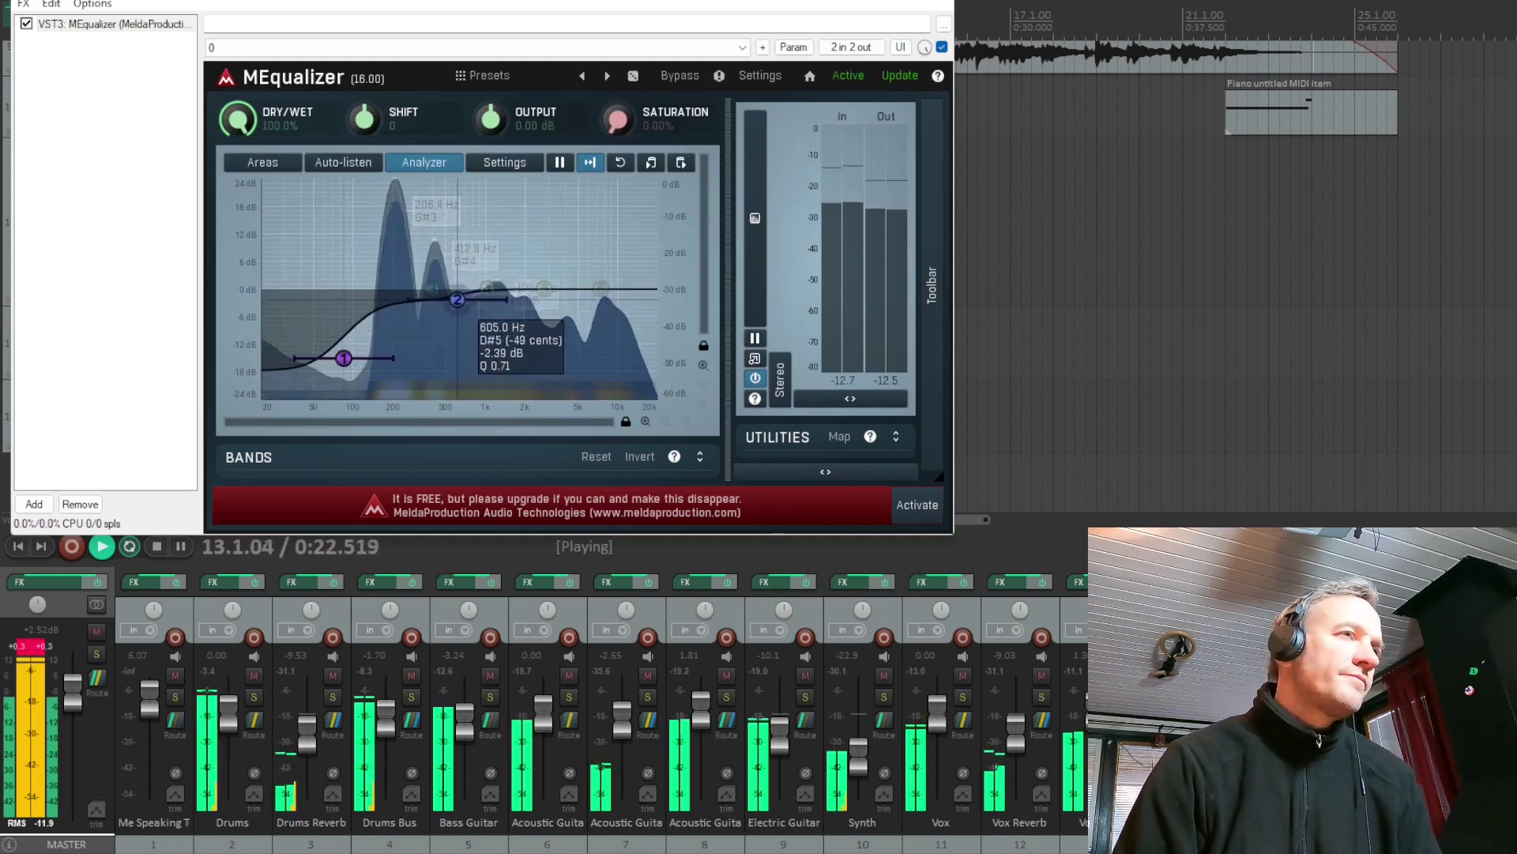
drag(463, 296, 470, 294)
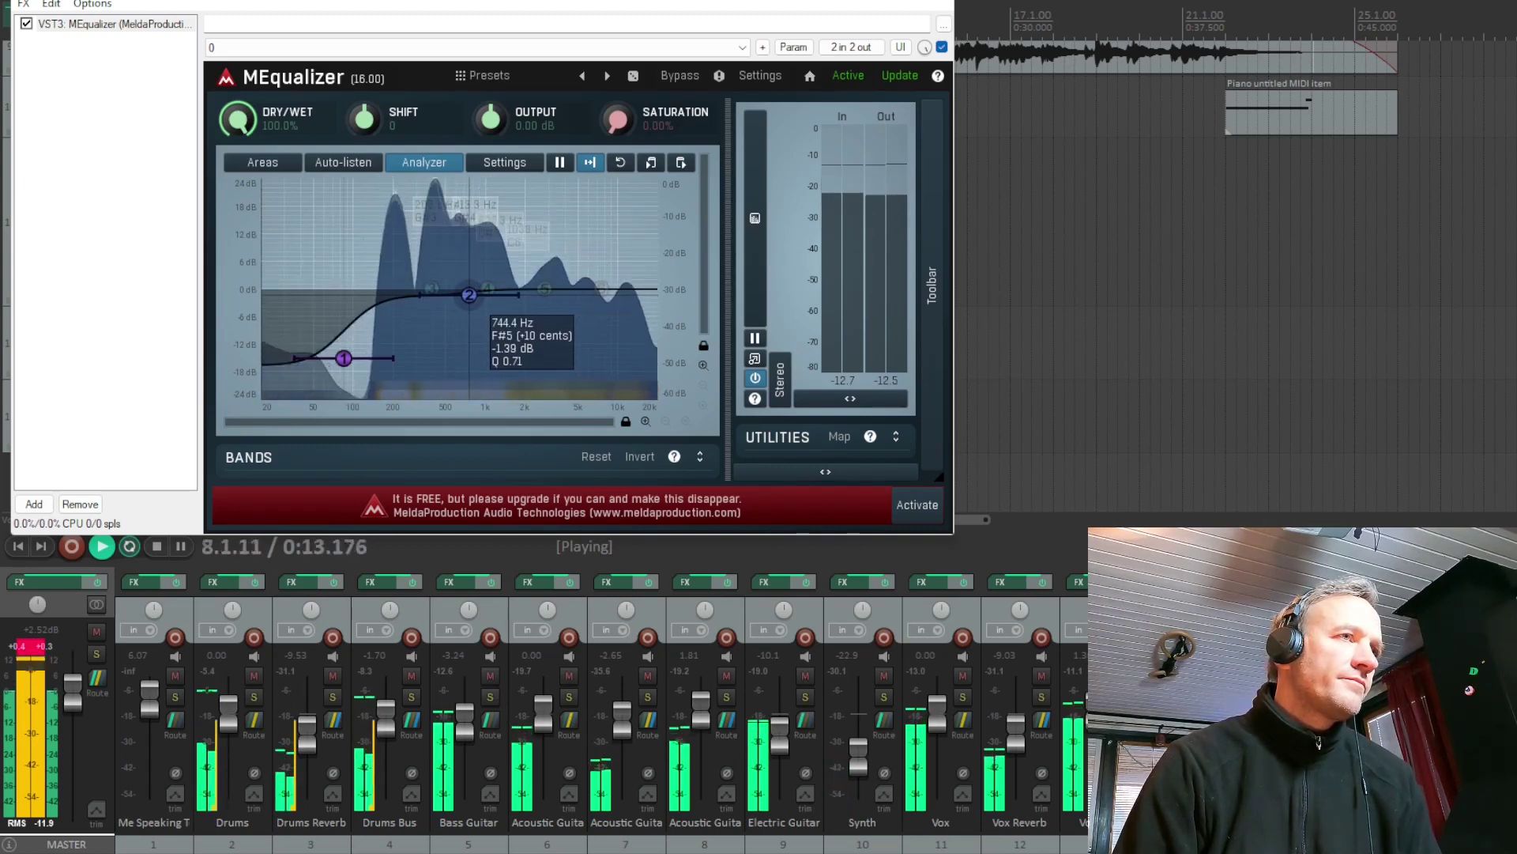
drag(468, 295, 472, 296)
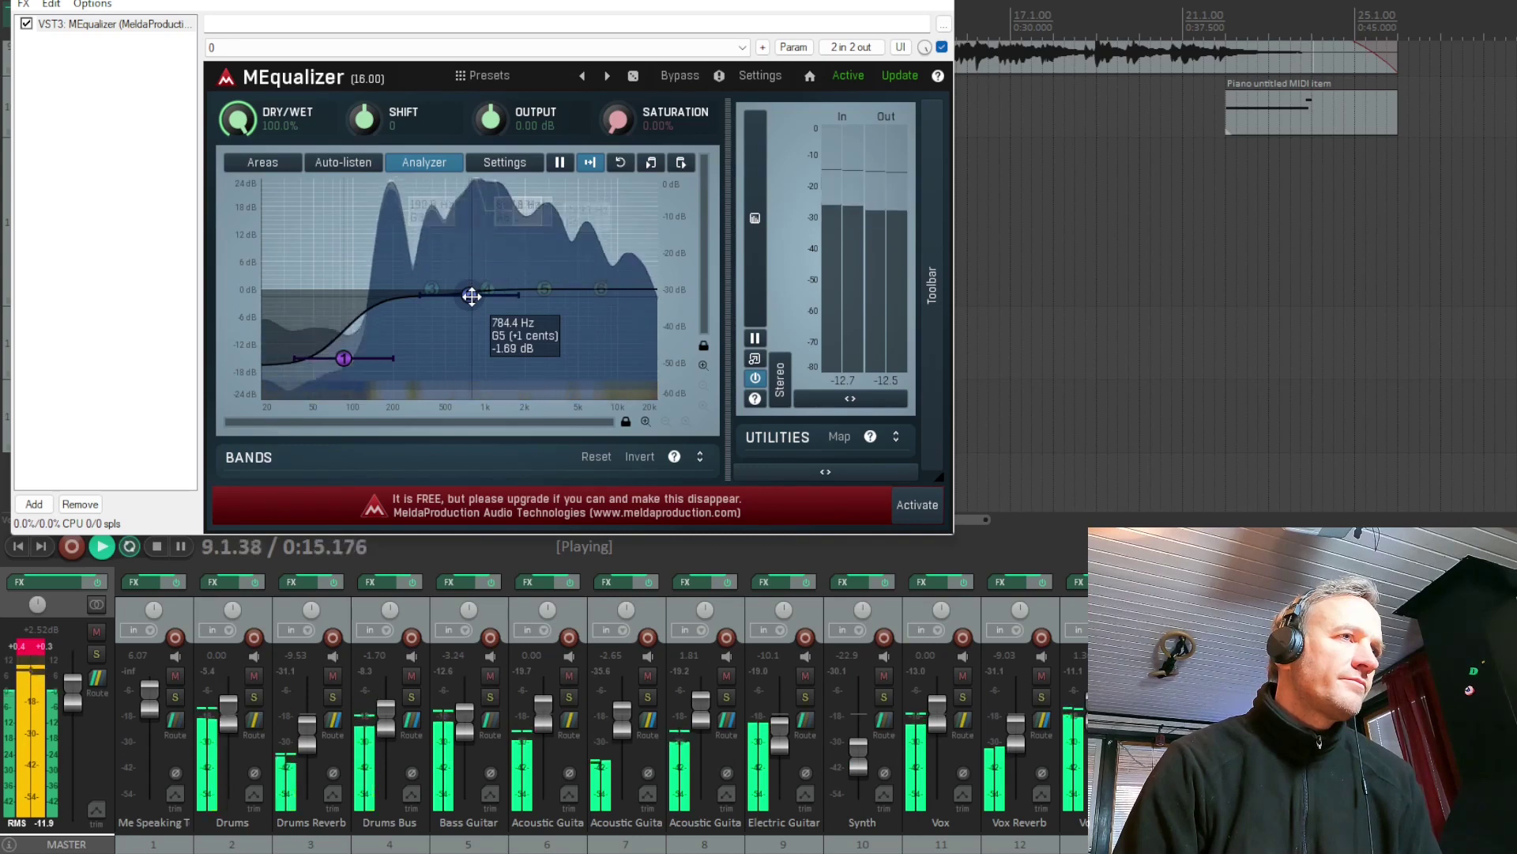
drag(472, 296, 469, 295)
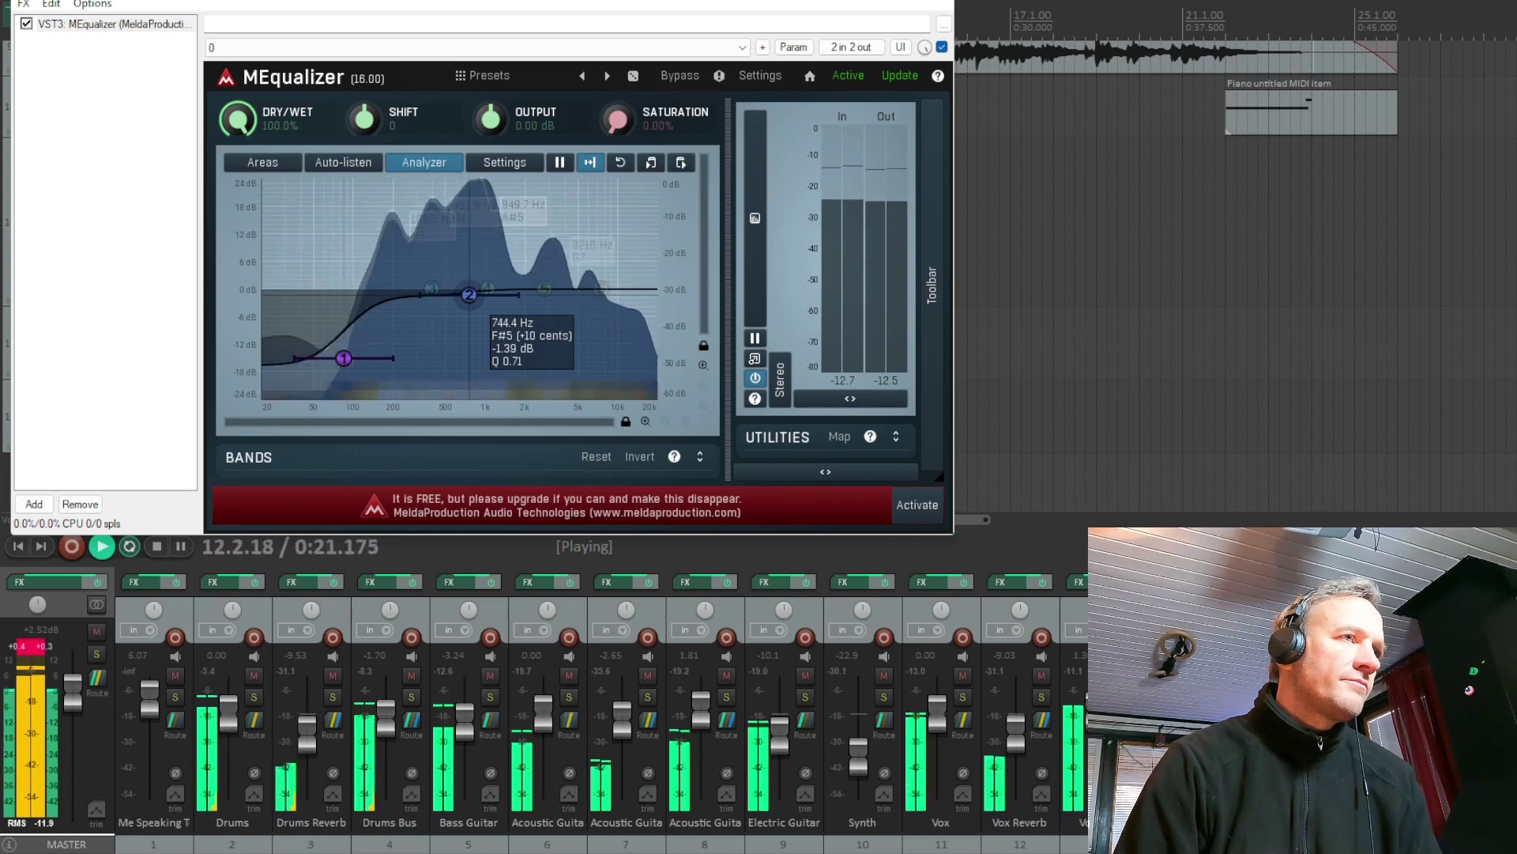
key(Escape)
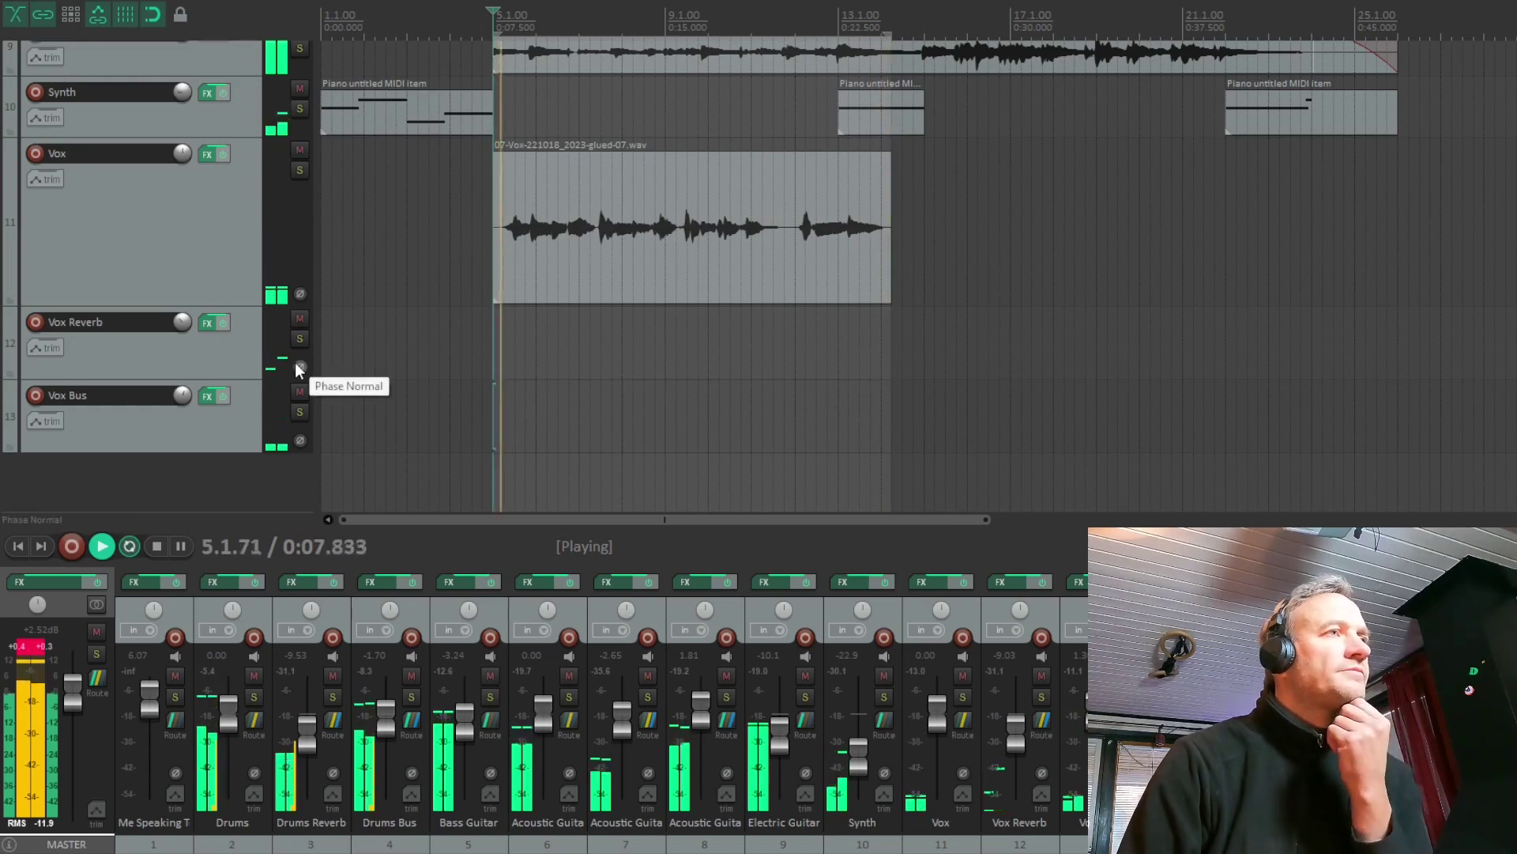
- Reset the master peak readout, fine-tune the Vox Bus level during playback, and play the project from its start
click(49, 642)
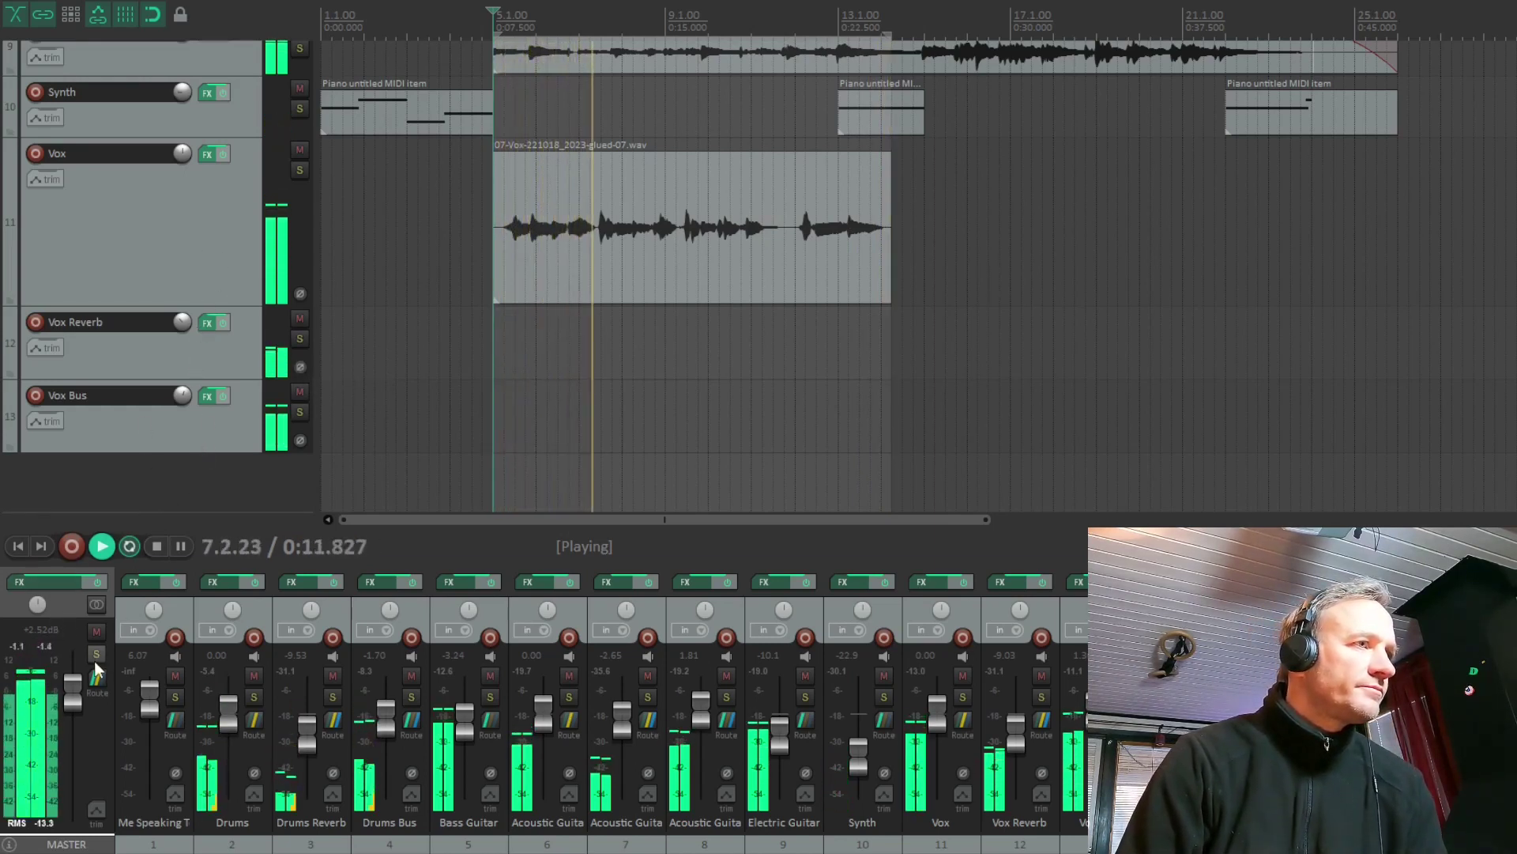
scroll(73, 698, up, 1)
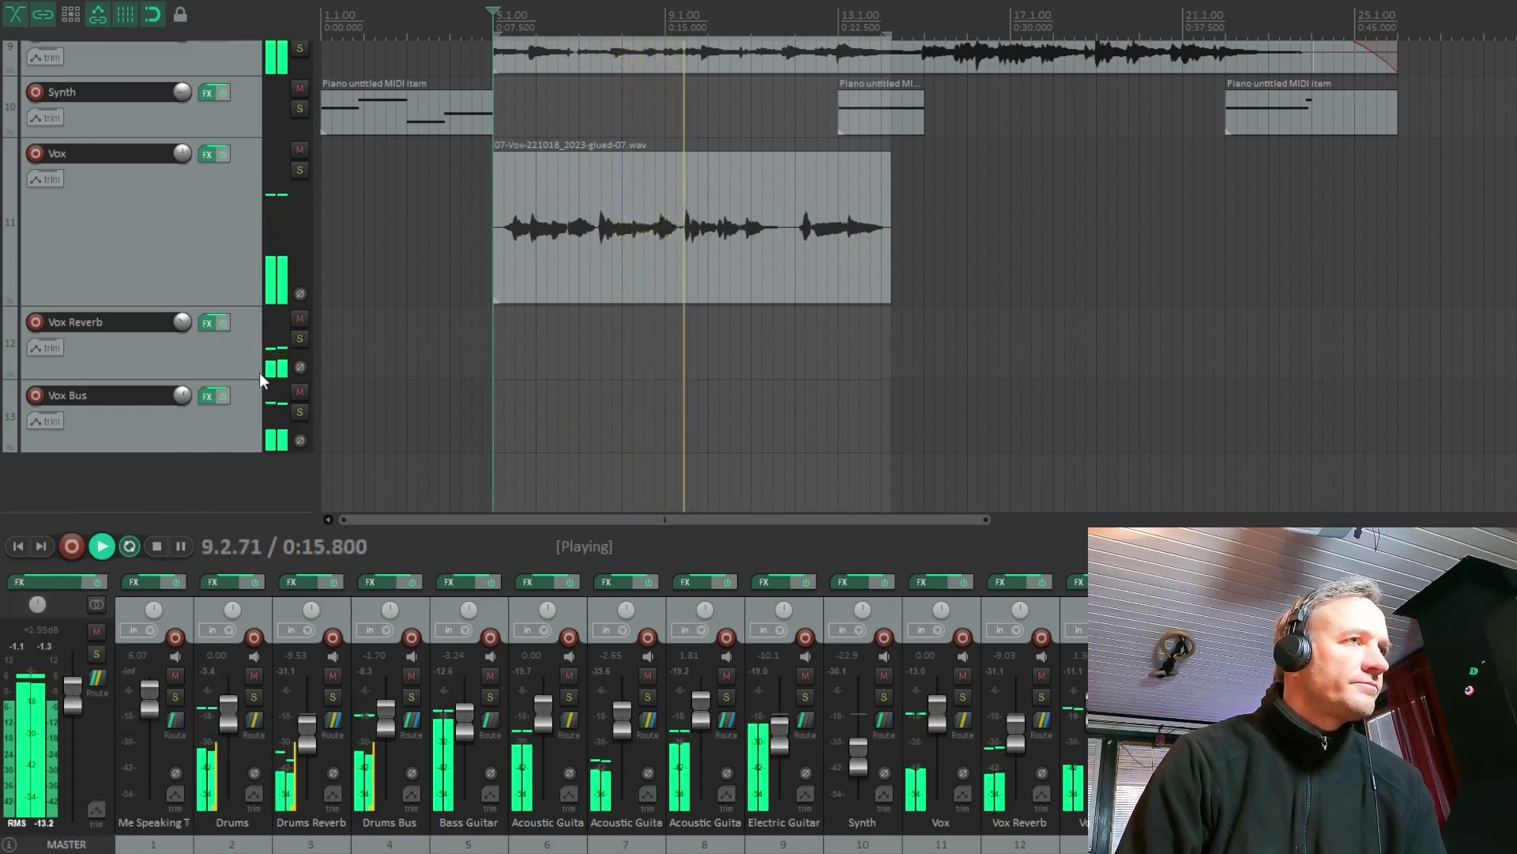
drag(183, 395, 183, 392)
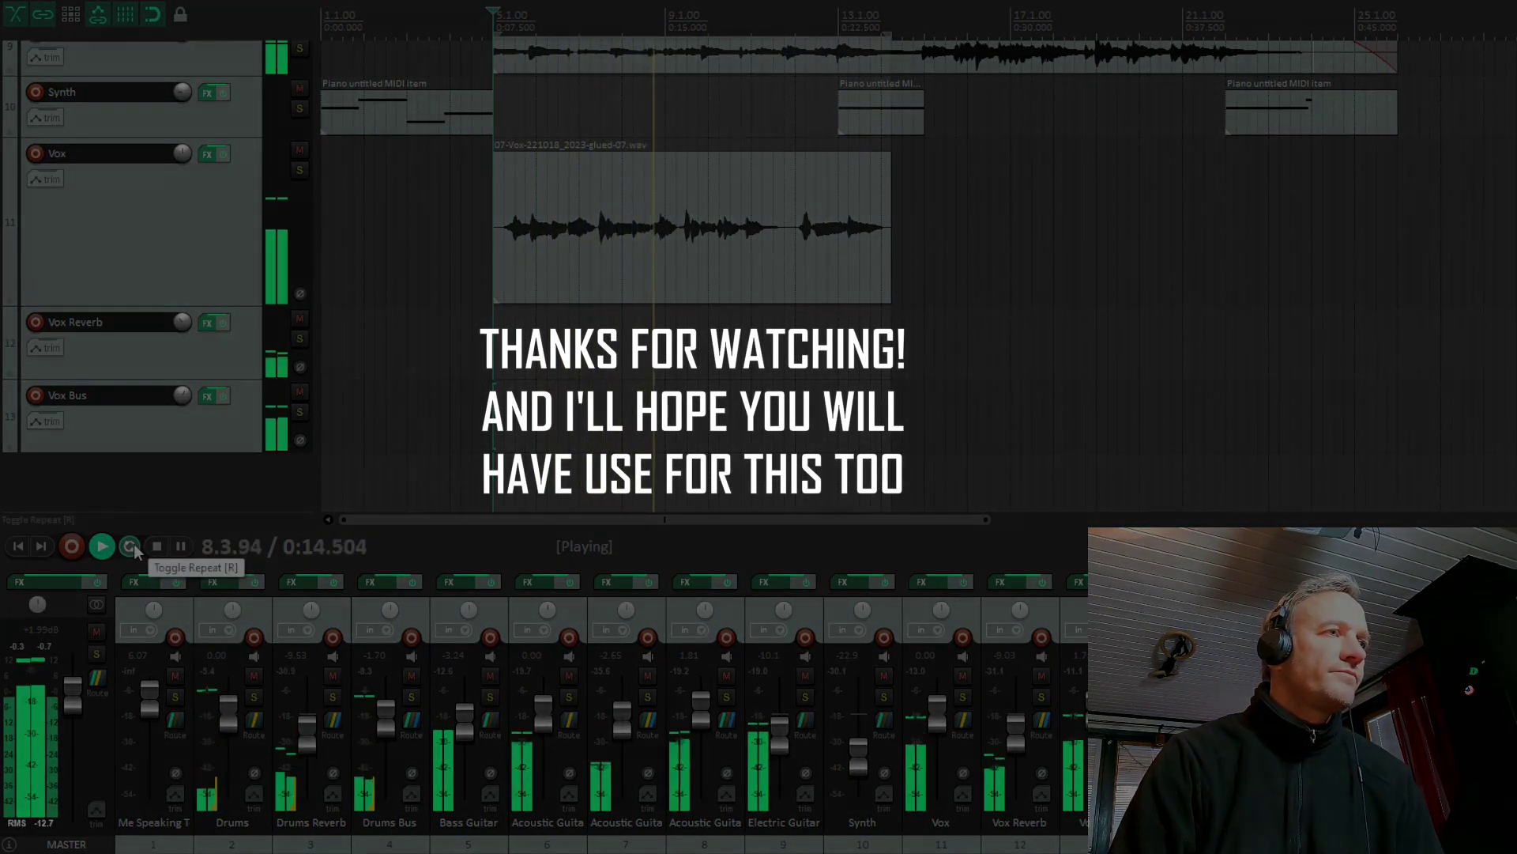
key(space)
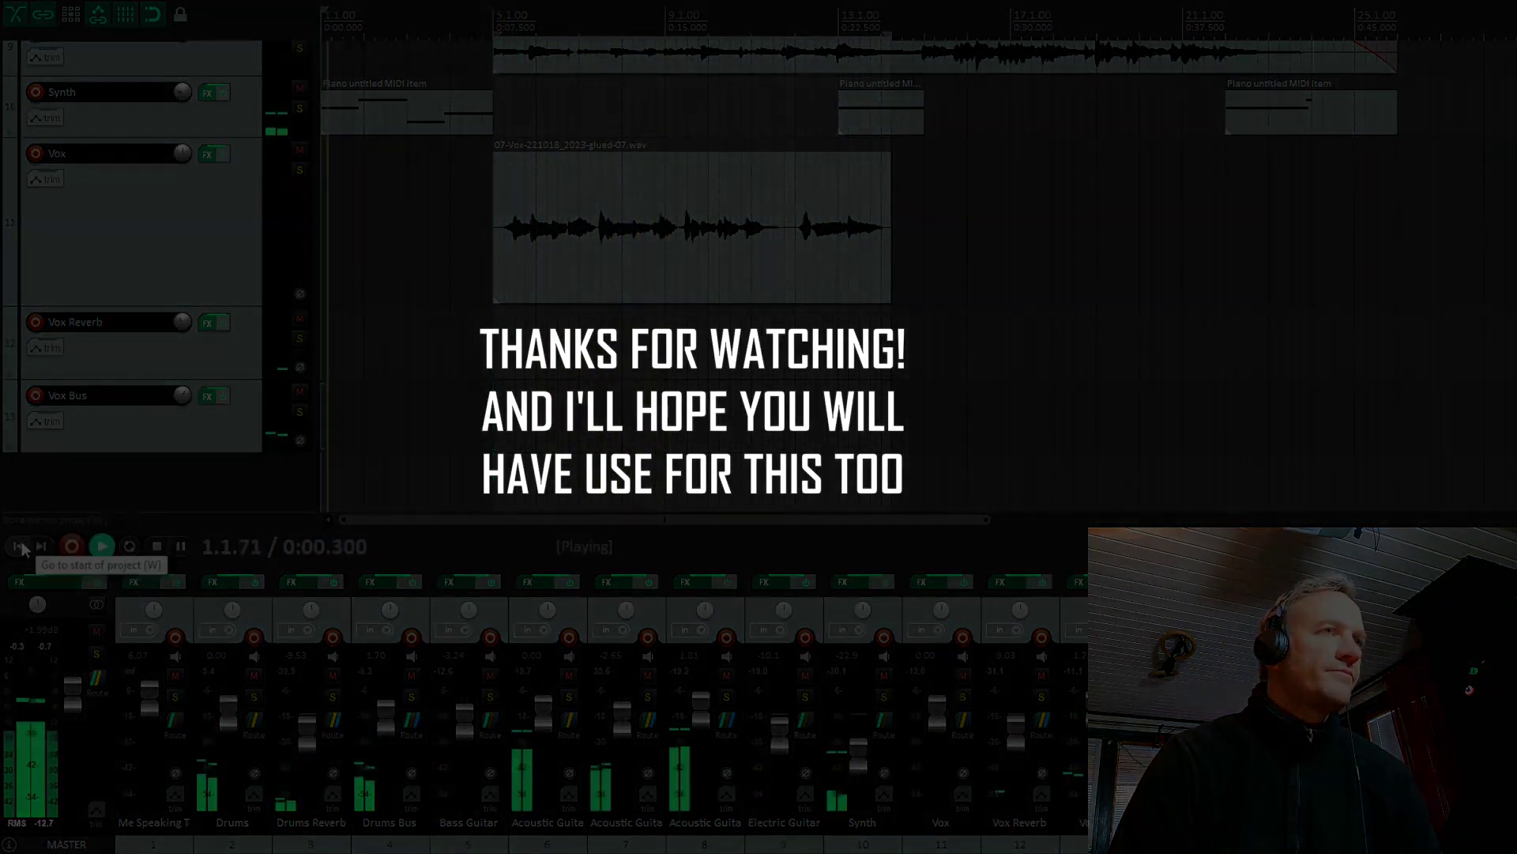